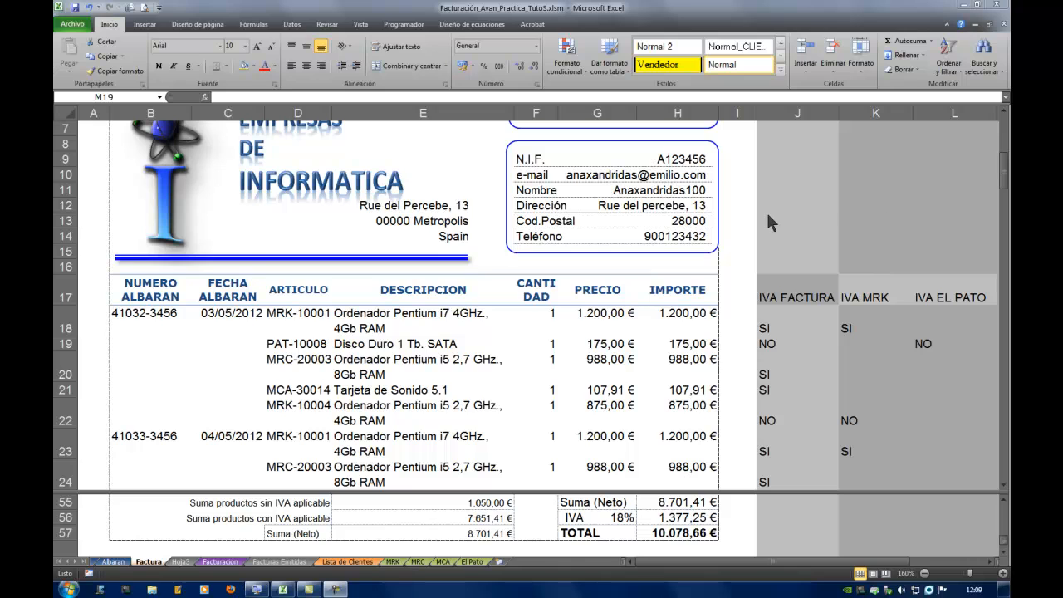
# Review the Factura sheet from its header through the item lines to the totals, and inspect the IVA amount formula in H56.
pyautogui.scroll(2, 847, 210)
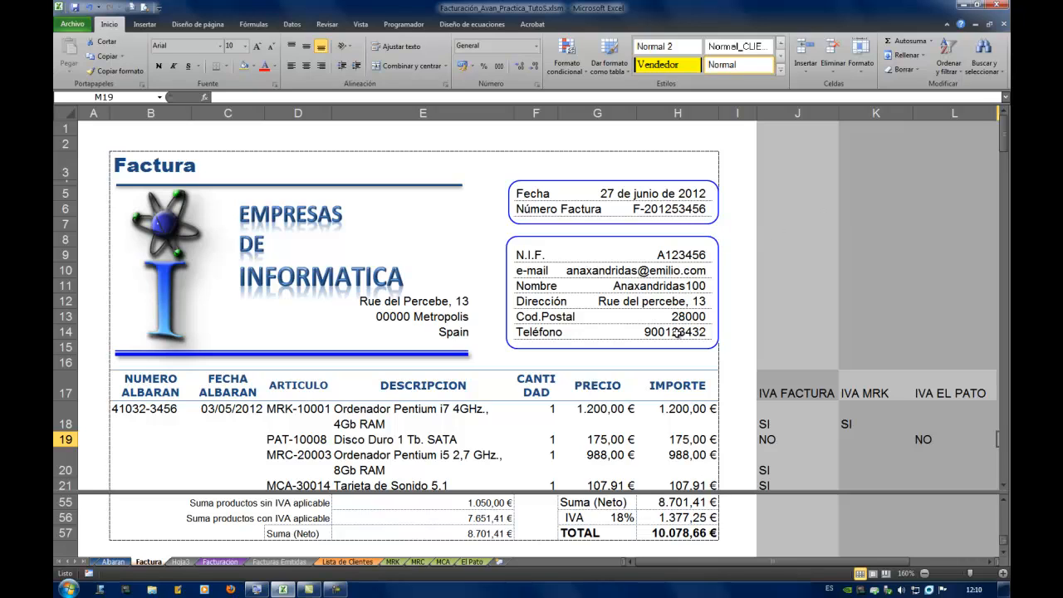
pyautogui.scroll(-12, 805, 286)
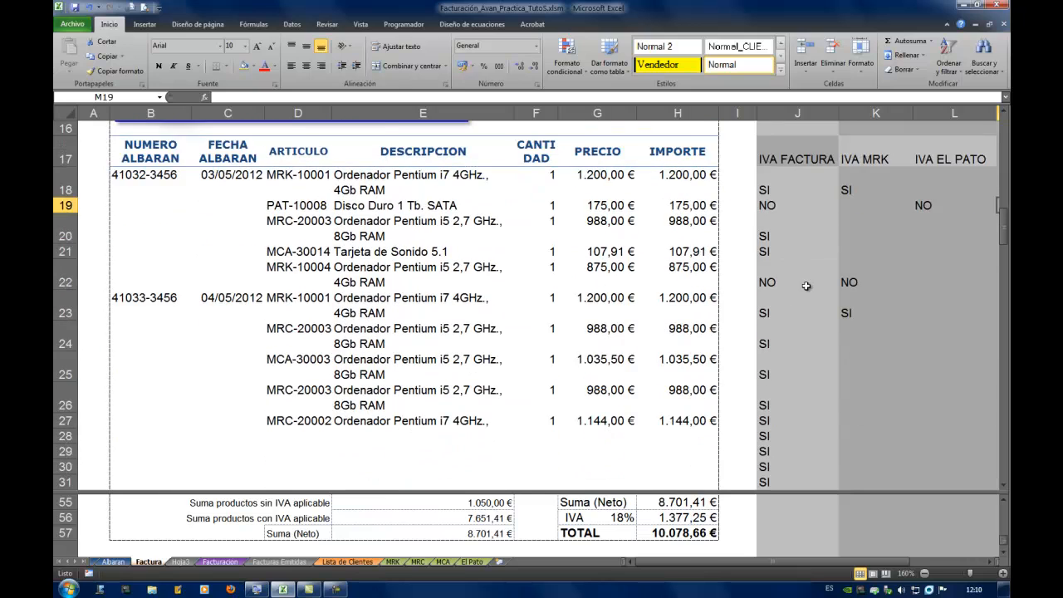
pyautogui.scroll(8, 805, 286)
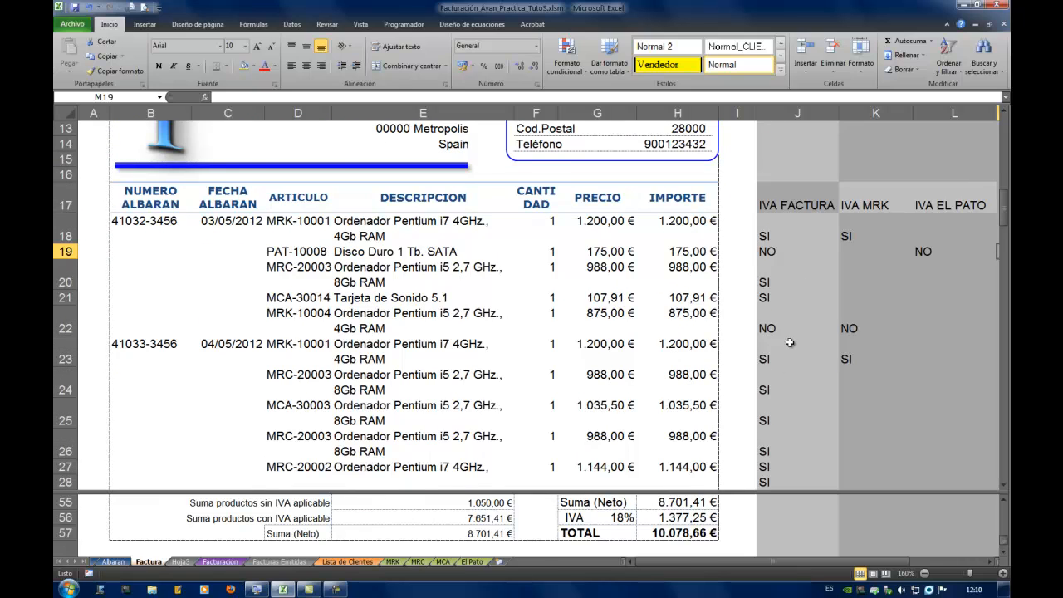
pyautogui.scroll(-10, 861, 396)
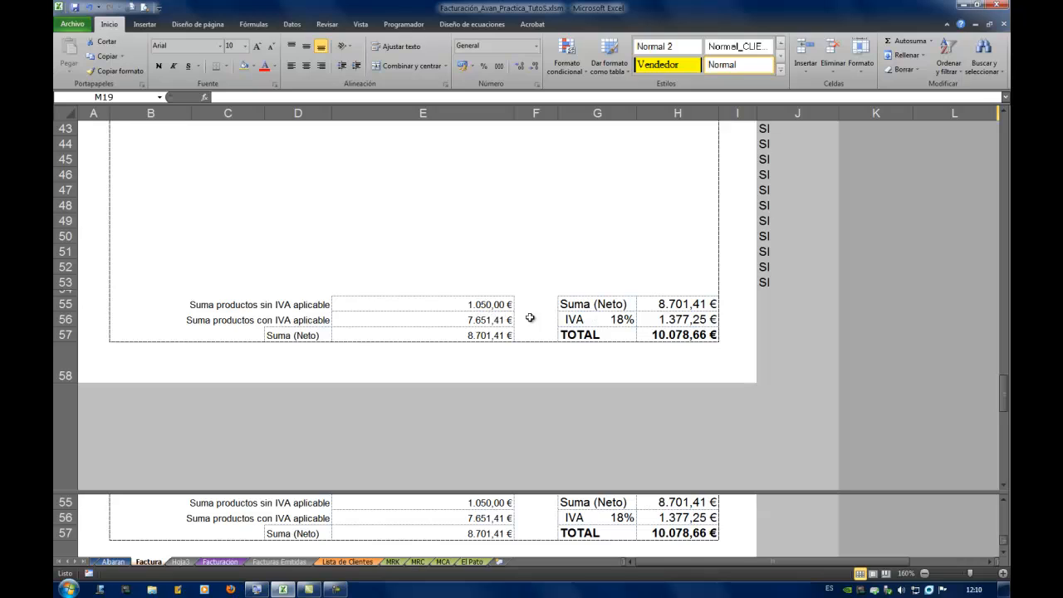
pyautogui.click(688, 320)
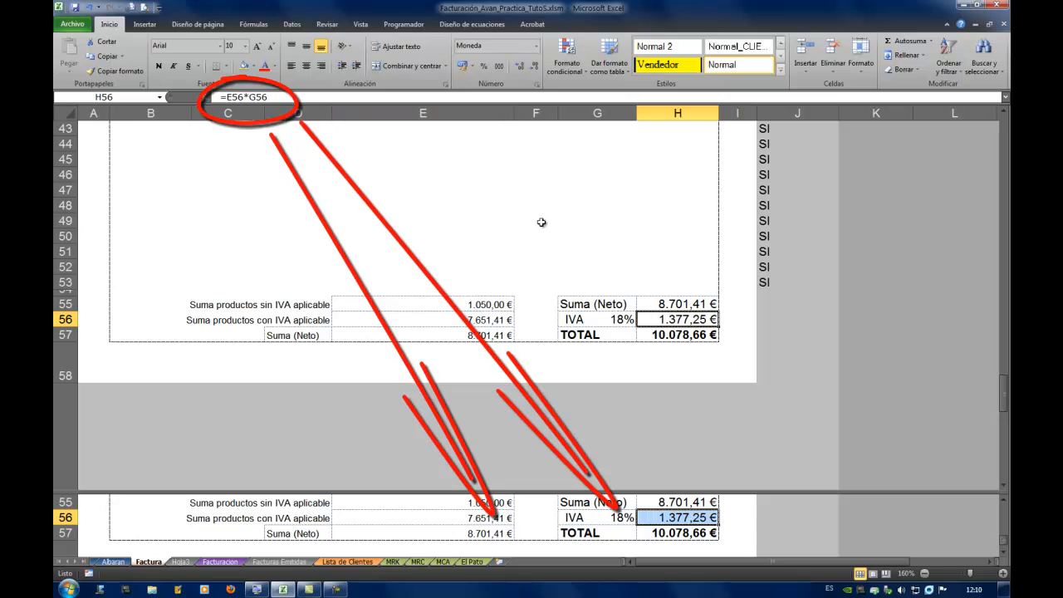
pyautogui.click(669, 281)
# Examine the IVA FACTURA, IVA MRK and IVA EL PATO columns beside the invoice's item lines.
pyautogui.scroll(10, 660, 301)
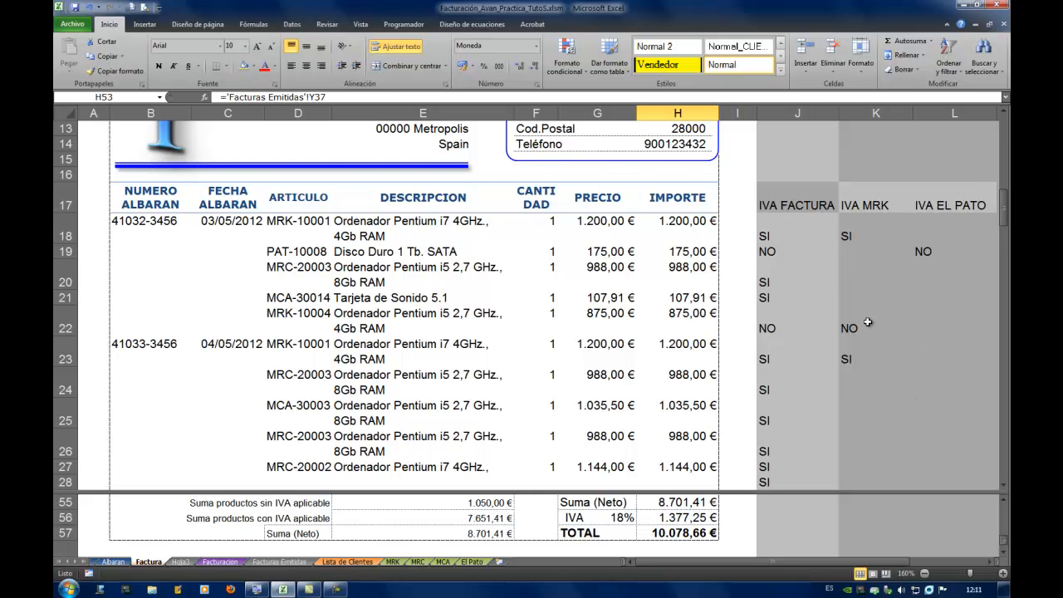
pyautogui.scroll(2, 869, 322)
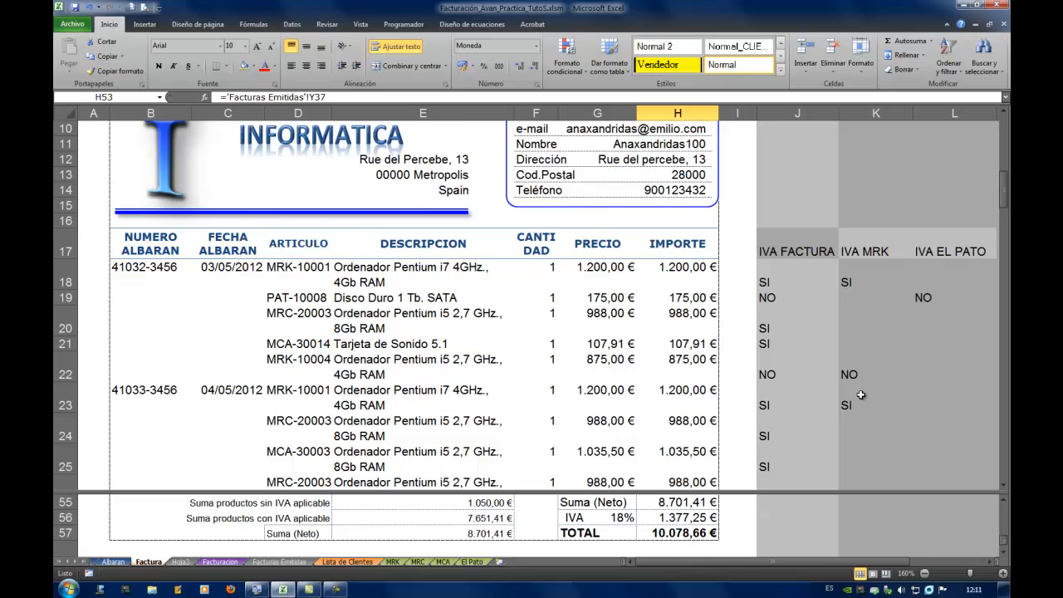
pyautogui.scroll(-3, 861, 395)
pyautogui.scroll(2, 860, 395)
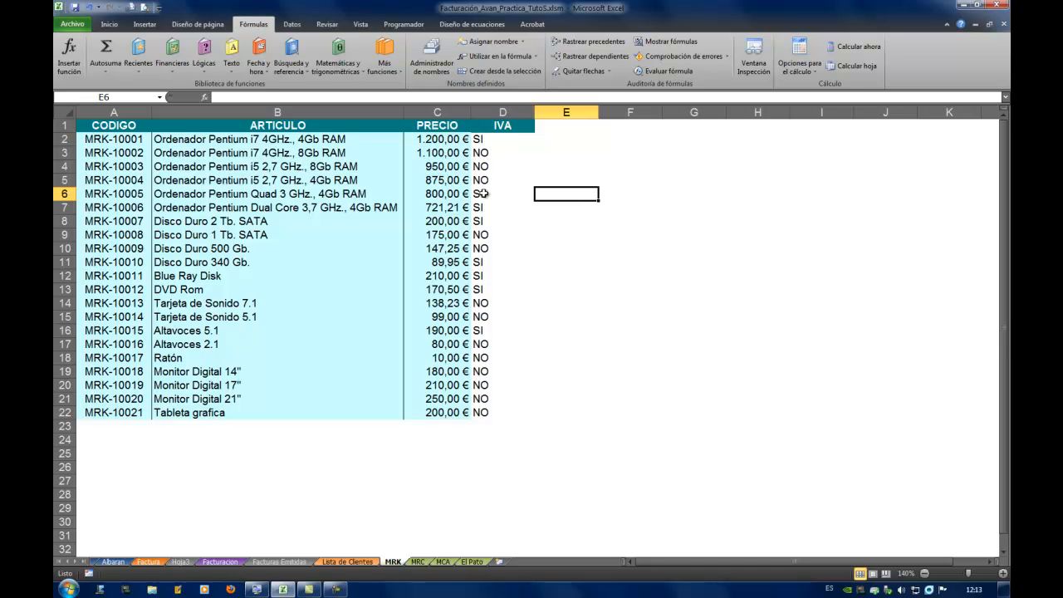
# Check the MRC, MCA, El Pato and MRK price list sheets for an IVA column, and return to the Factura sheet.
pyautogui.click(418, 561)
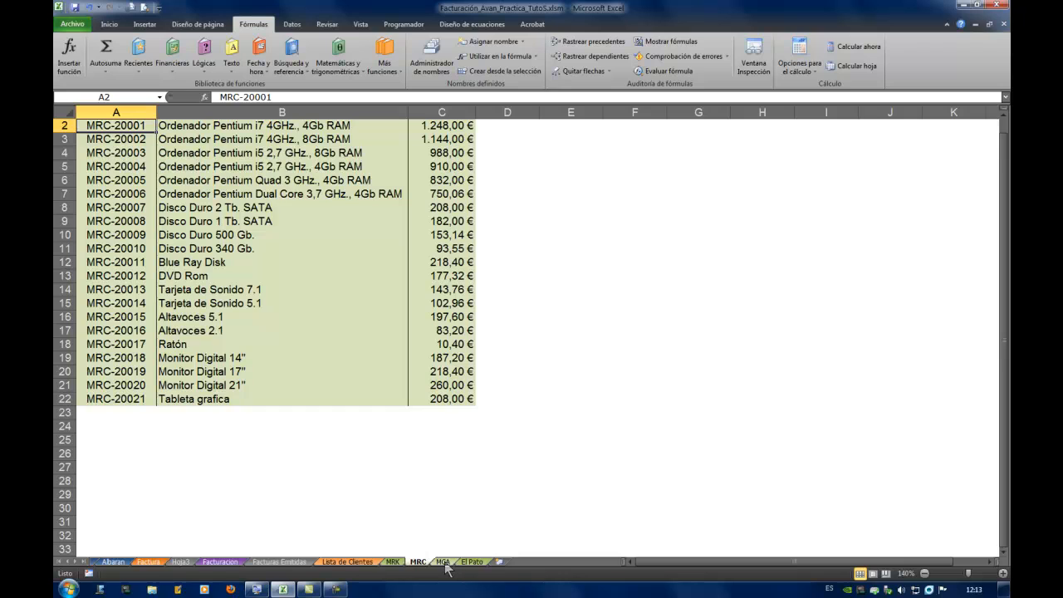
pyautogui.click(443, 562)
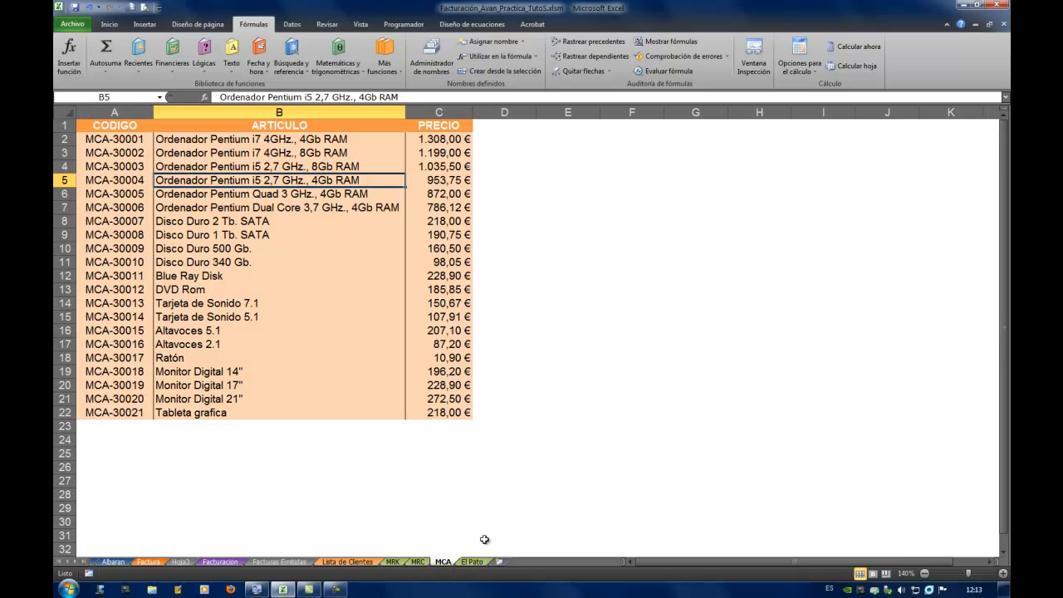
pyautogui.click(472, 561)
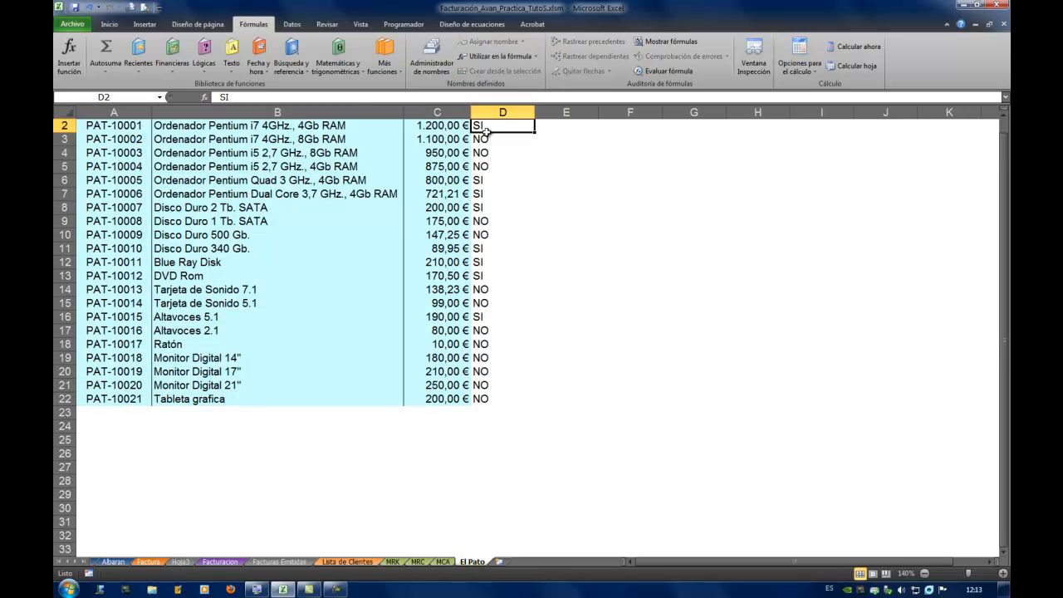
pyautogui.scroll(1, 503, 229)
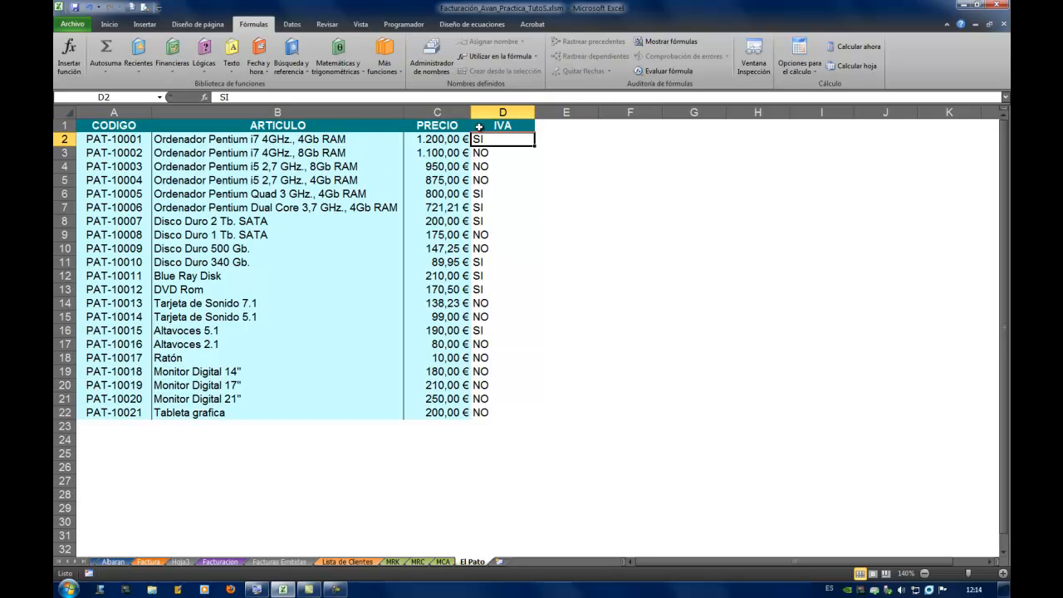
pyautogui.click(444, 562)
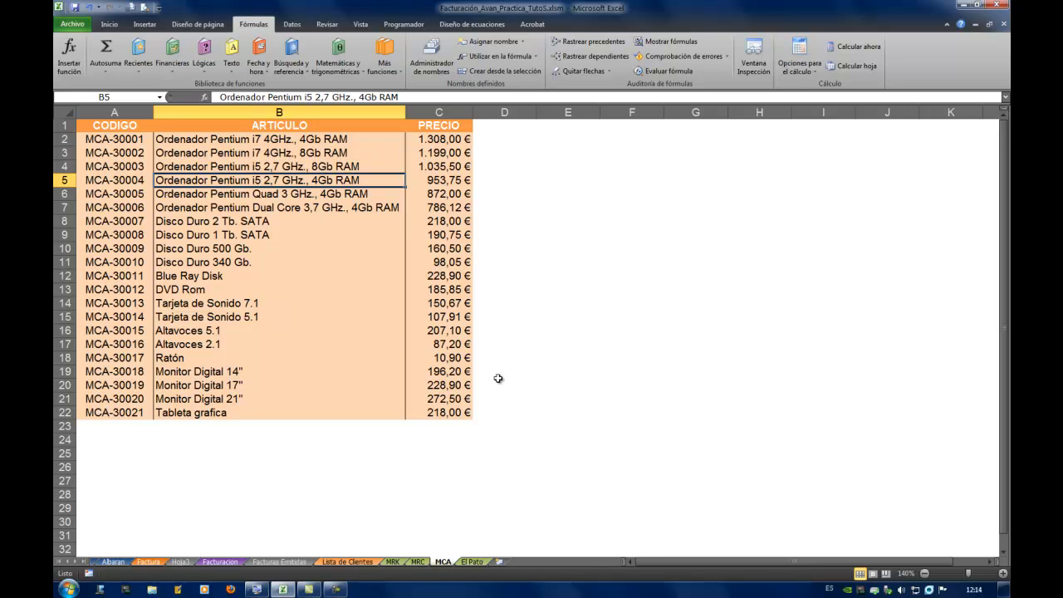
pyautogui.click(418, 561)
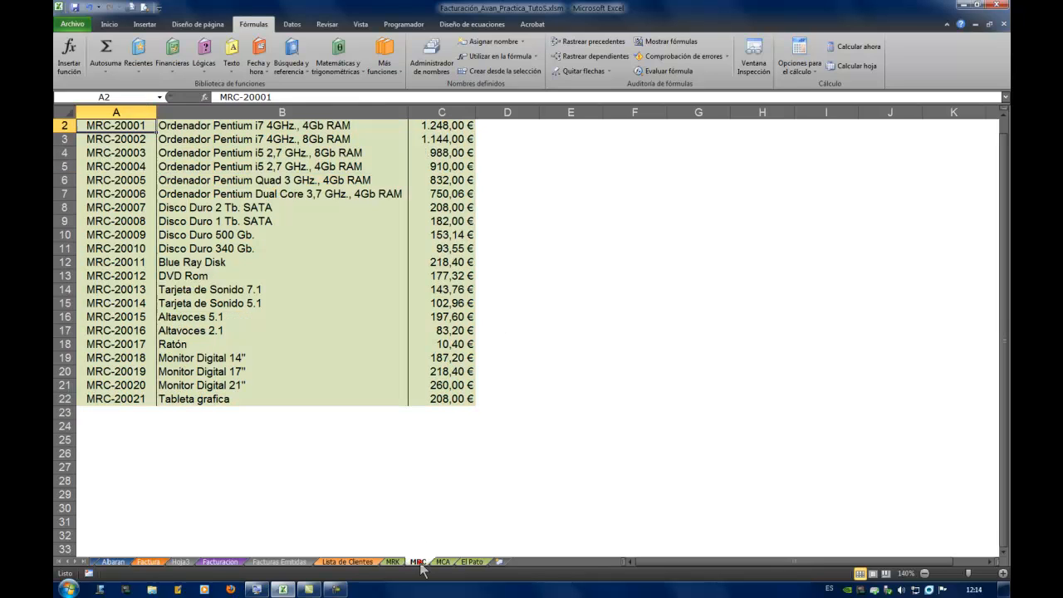
pyautogui.click(393, 561)
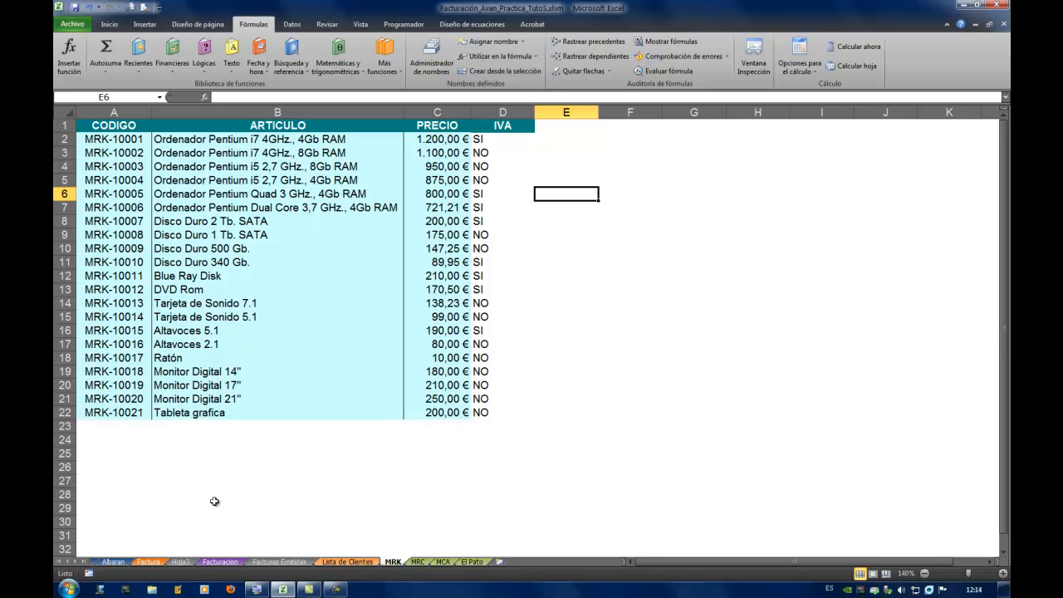
pyautogui.click(147, 562)
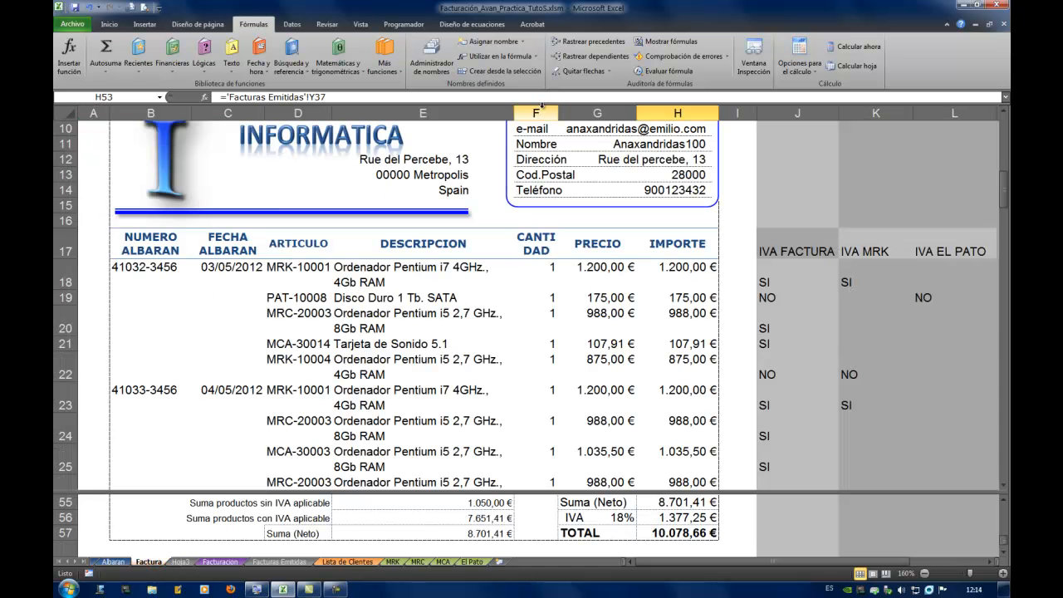
# Review the ranges of the defined names LISTA_MRC, LISTA_MRK, LISTA_PATO and CODIGO_MRK in the Name Manager, and close it.
pyautogui.click(431, 56)
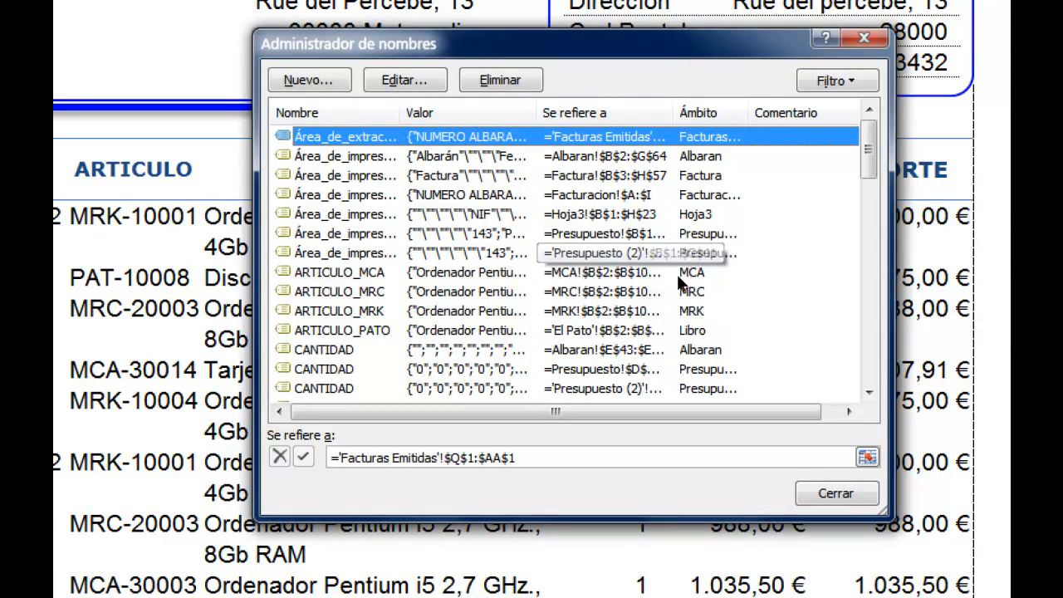
pyautogui.scroll(-3, 662, 347)
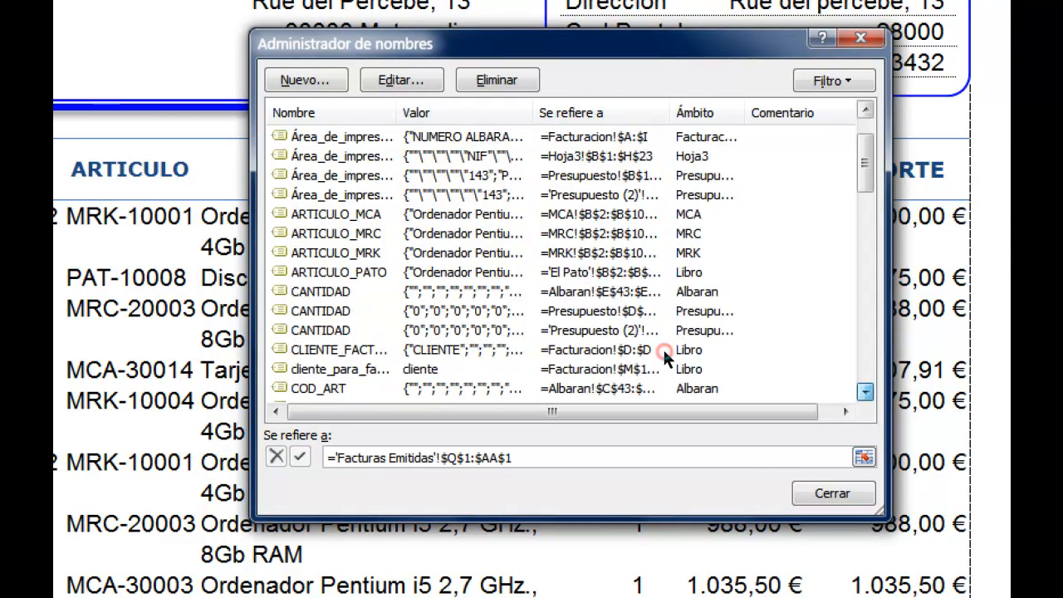
pyautogui.scroll(-4, 662, 347)
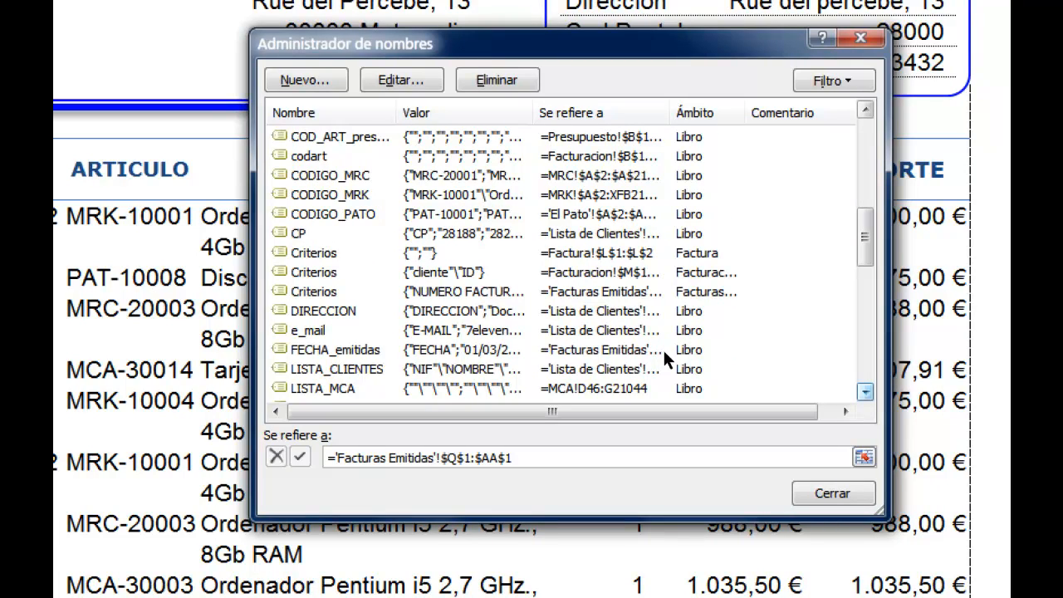
pyautogui.scroll(-4, 664, 347)
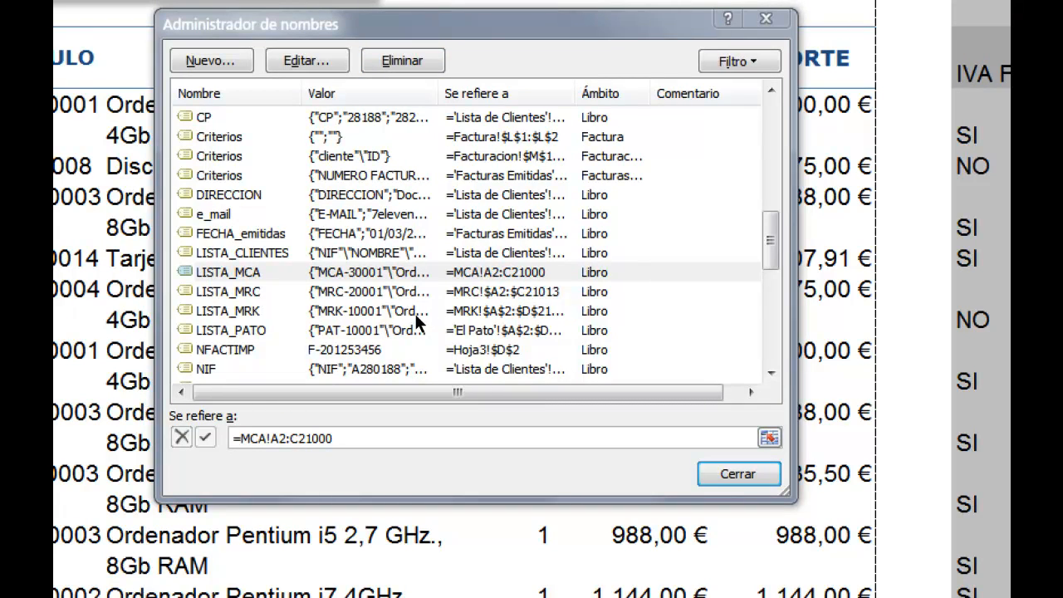
pyautogui.click(403, 292)
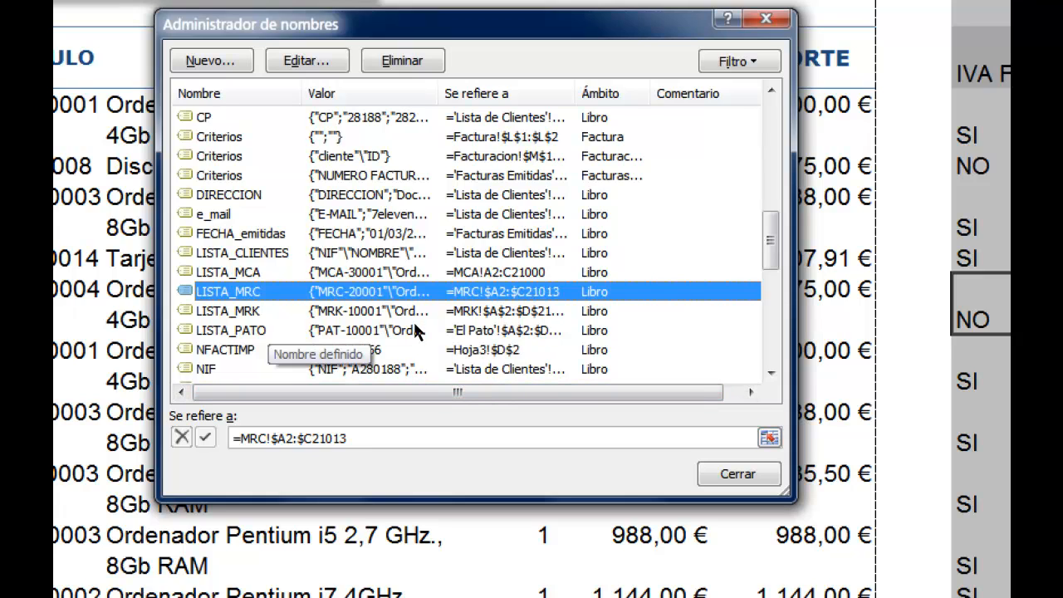
pyautogui.press('Down')
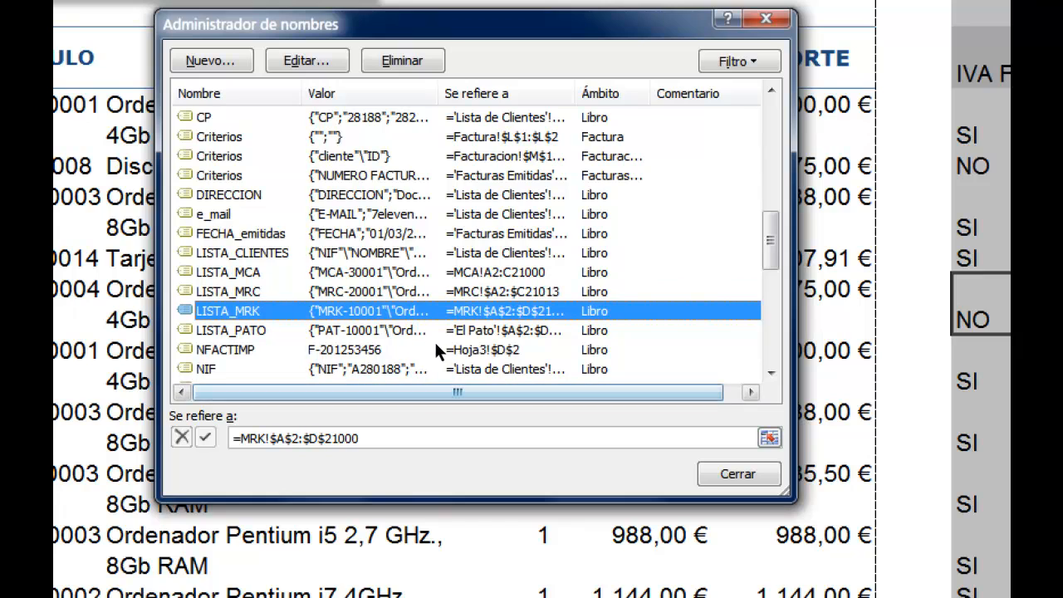
pyautogui.click(421, 330)
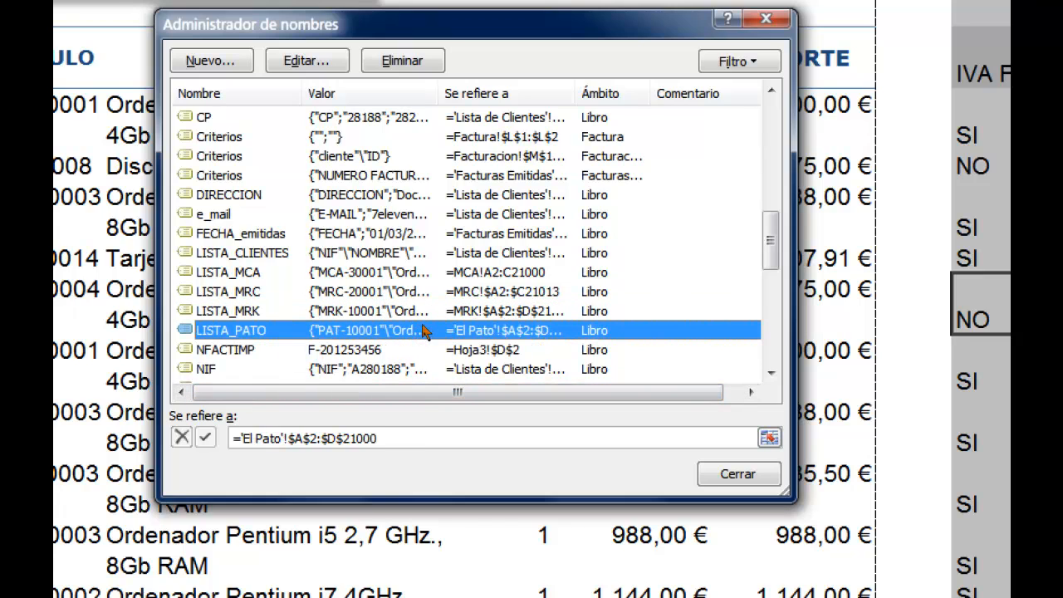
pyautogui.press('Up')
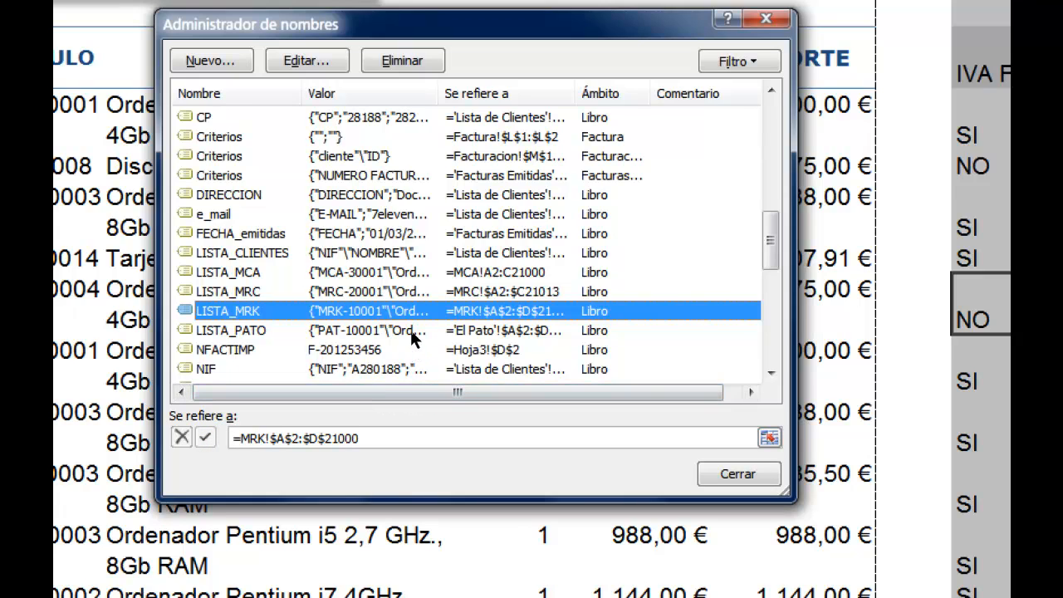
pyautogui.click(432, 329)
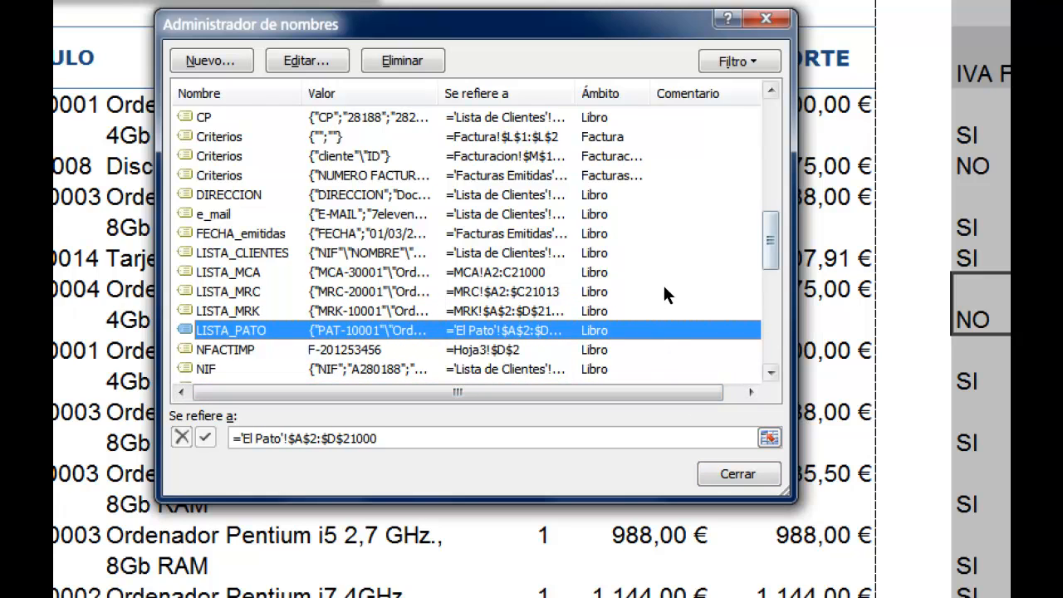
pyautogui.scroll(3, 664, 282)
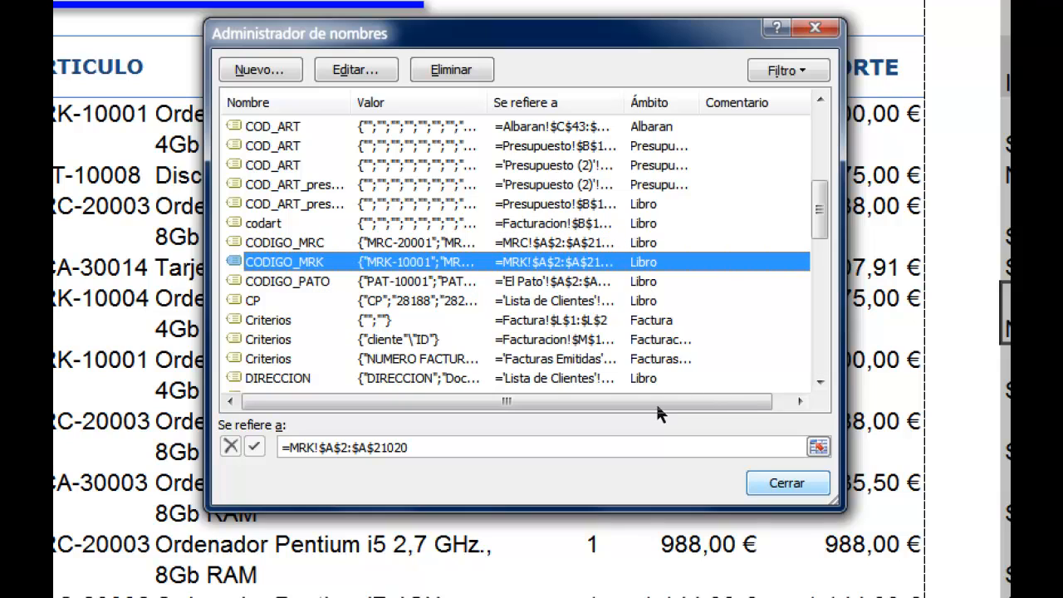
pyautogui.press('Escape')
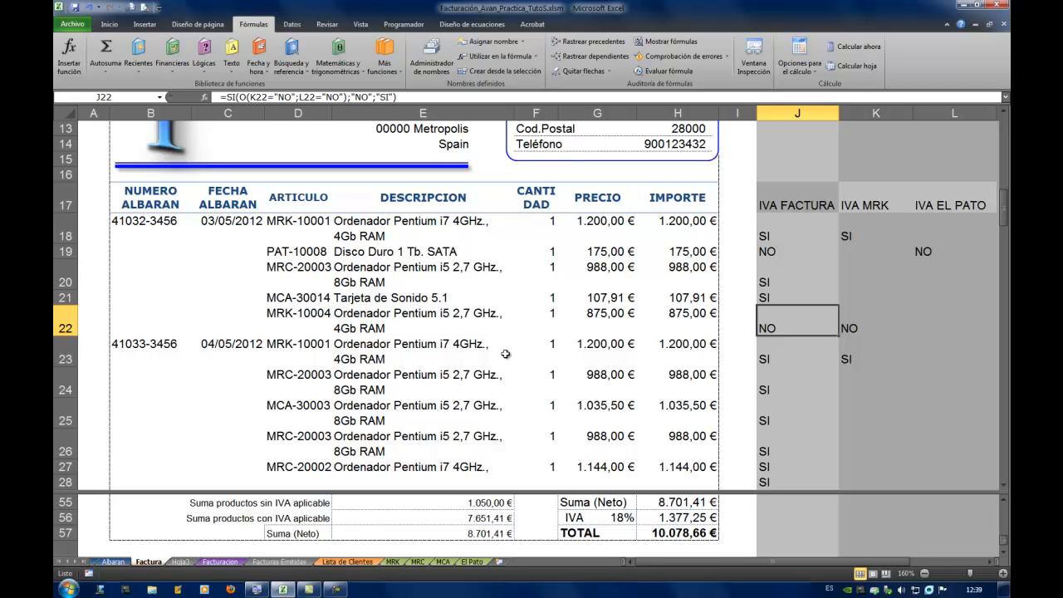
# Inspect the SUMAR.SI formulas in E55 and E56 that add up the products without and with applicable IVA.
pyautogui.click(496, 503)
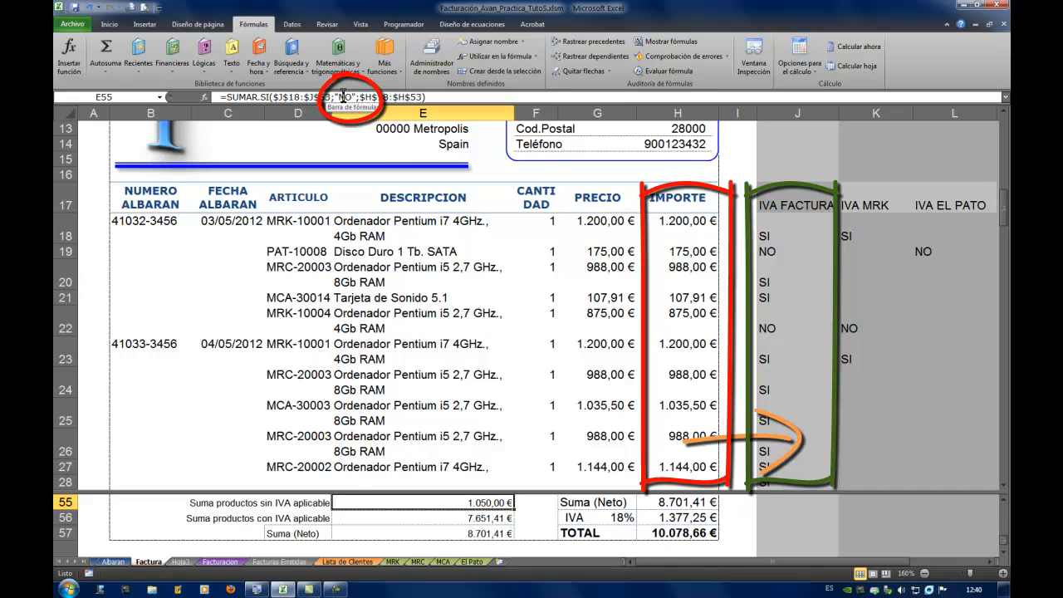
pyautogui.click(489, 518)
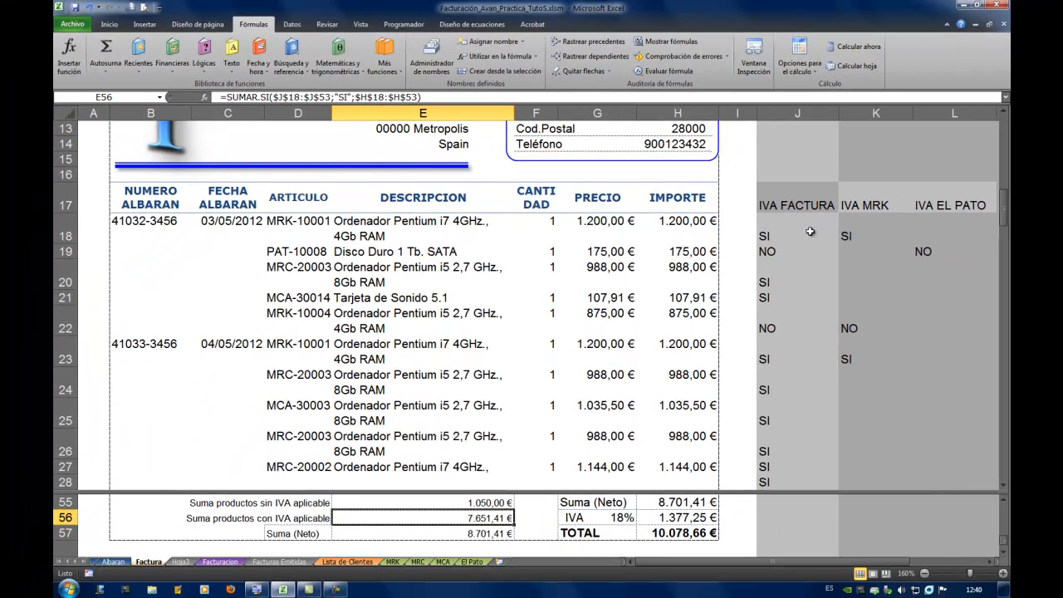
pyautogui.click(489, 503)
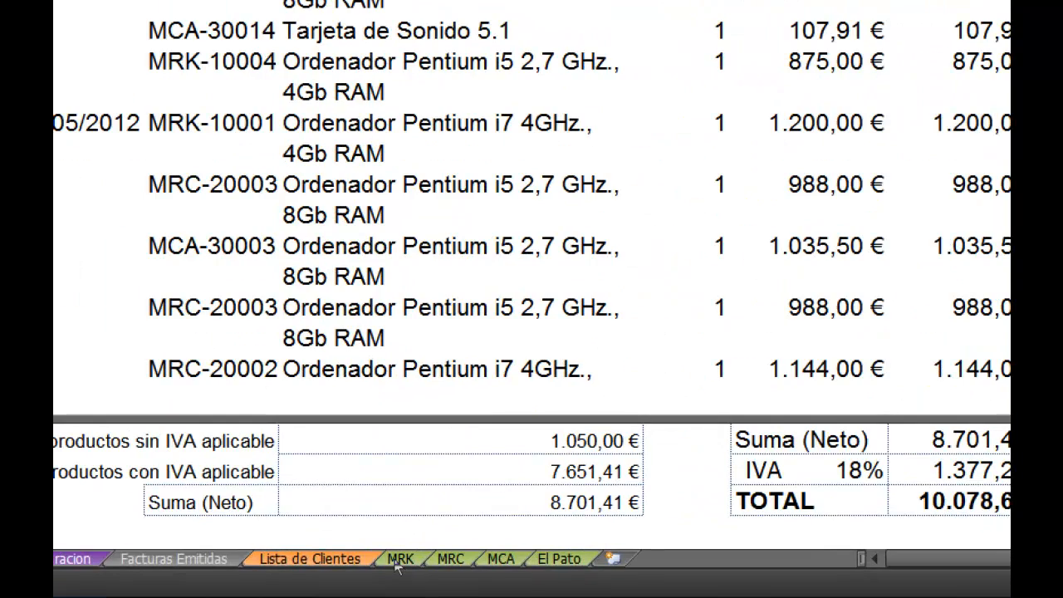
# Look up the IVA values of MRK-10001 on the MRK sheet and PAT-10008 on the El Pato sheet, and return to Factura.
pyautogui.click(398, 559)
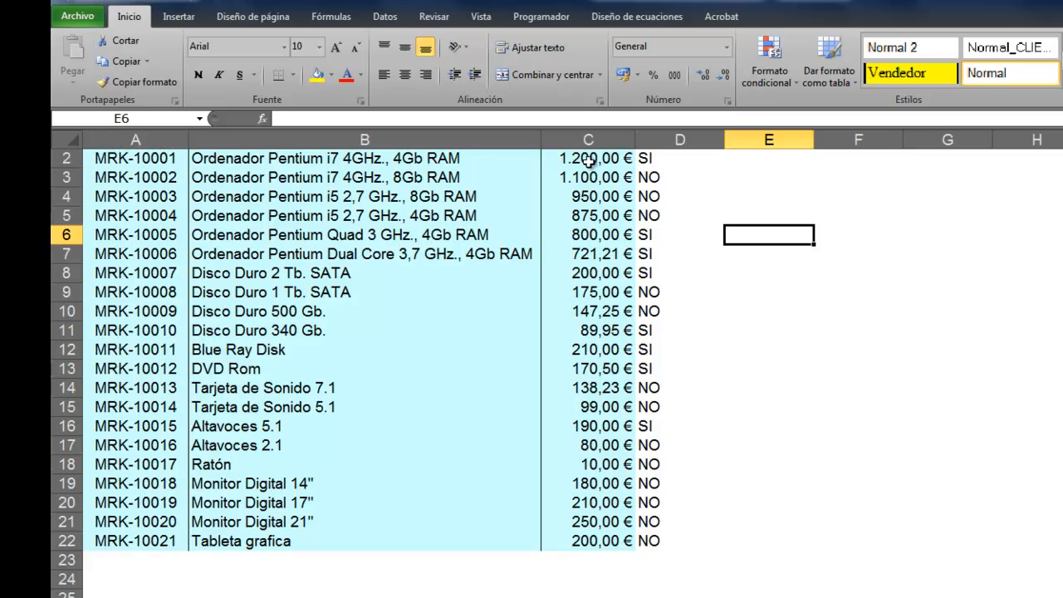
pyautogui.click(656, 157)
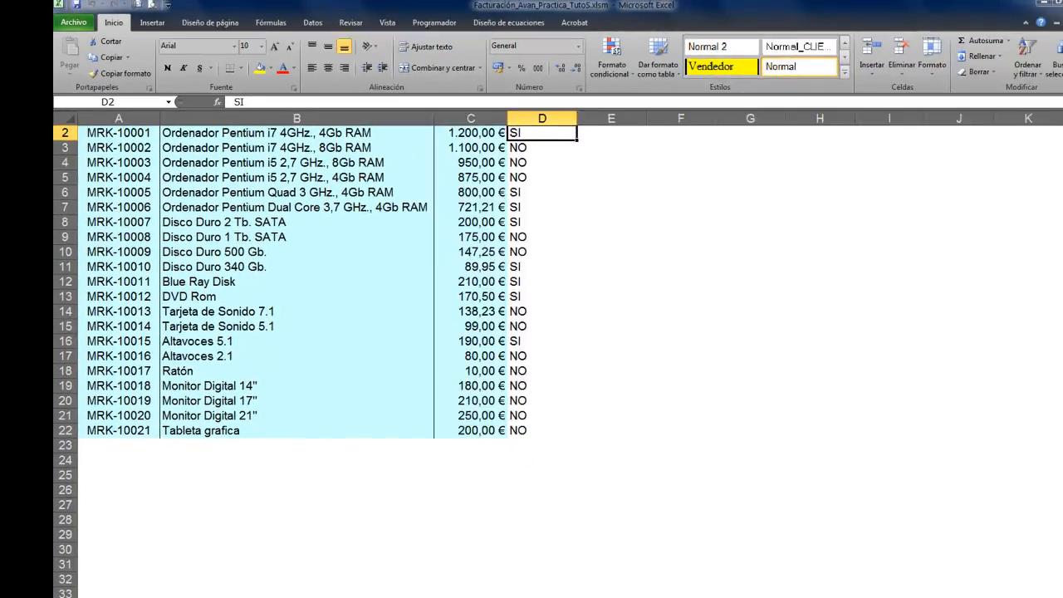
pyautogui.click(148, 561)
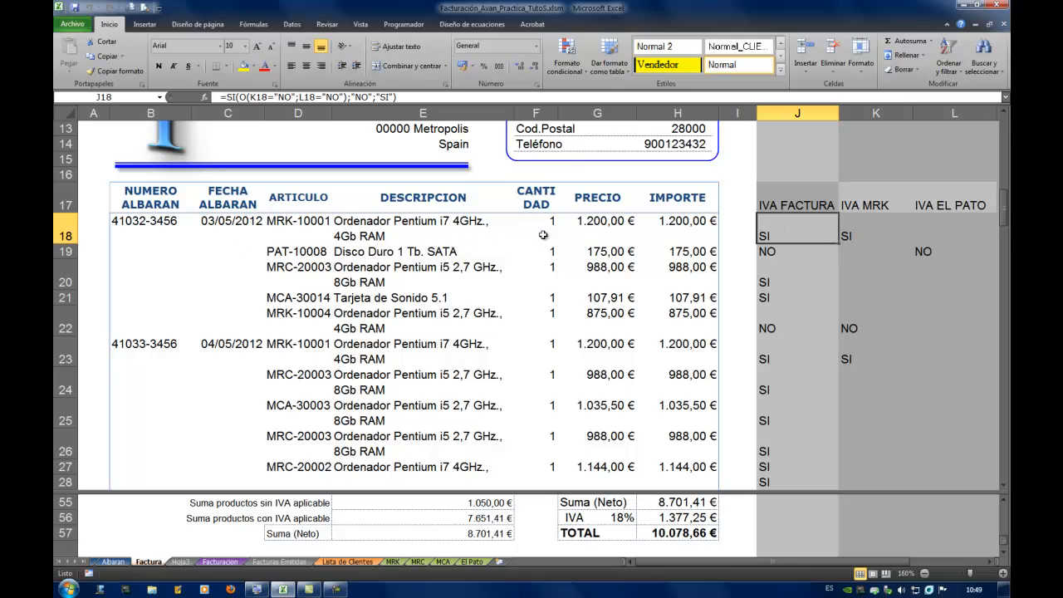
pyautogui.click(474, 562)
pyautogui.moveTo(51, 221)
pyautogui.mouseDown()
pyautogui.moveTo(57, 245)
pyautogui.moveTo(520, 221)
pyautogui.mouseUp()
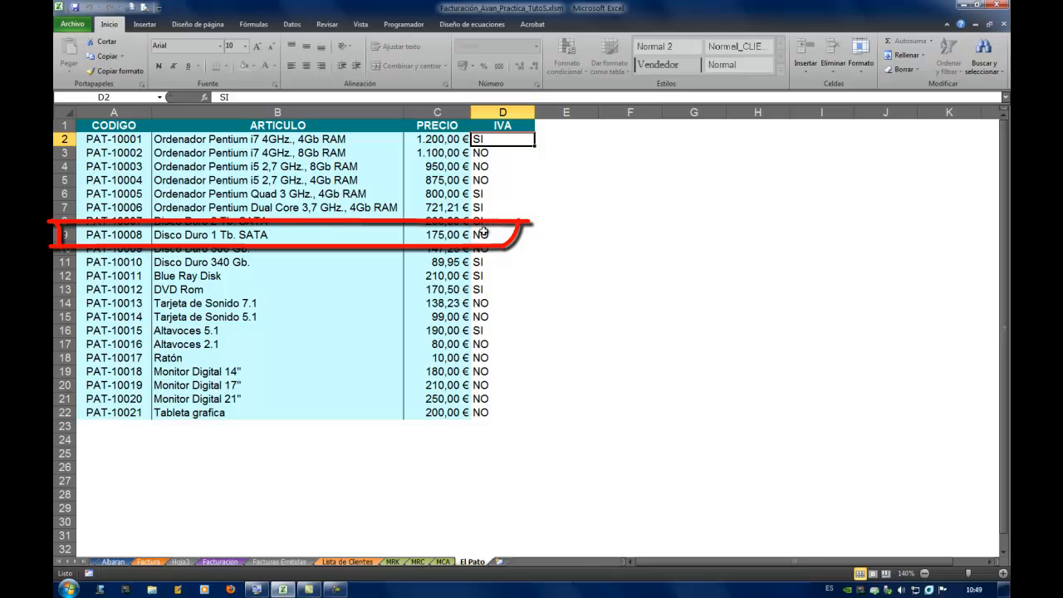
pyautogui.click(148, 562)
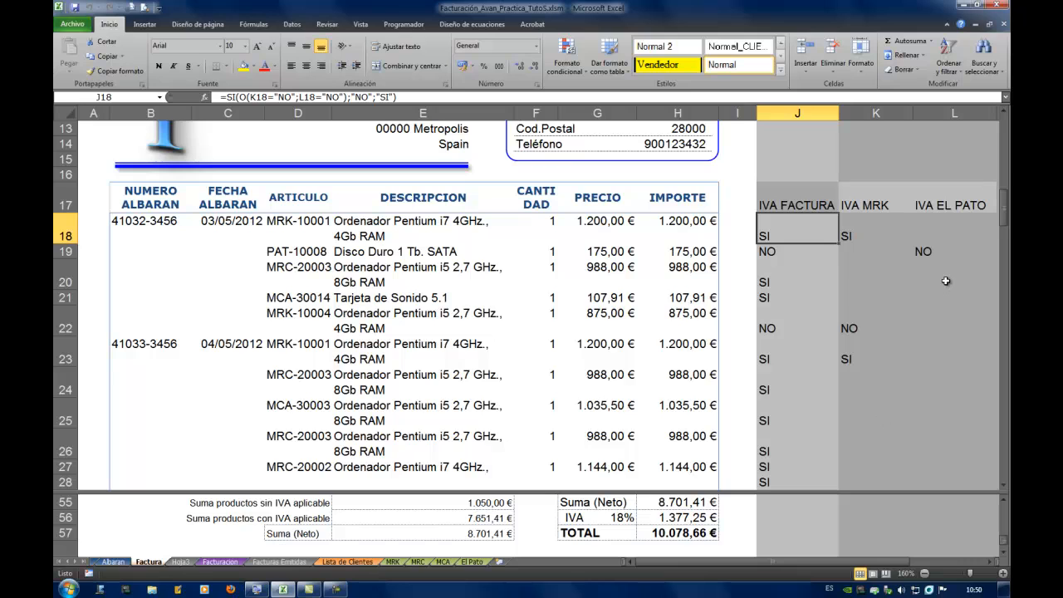
# Clear the existing formula from cell K18 in the IVA MRK column.
pyautogui.press('Right')
pyautogui.press('Right')
pyautogui.press('Right')
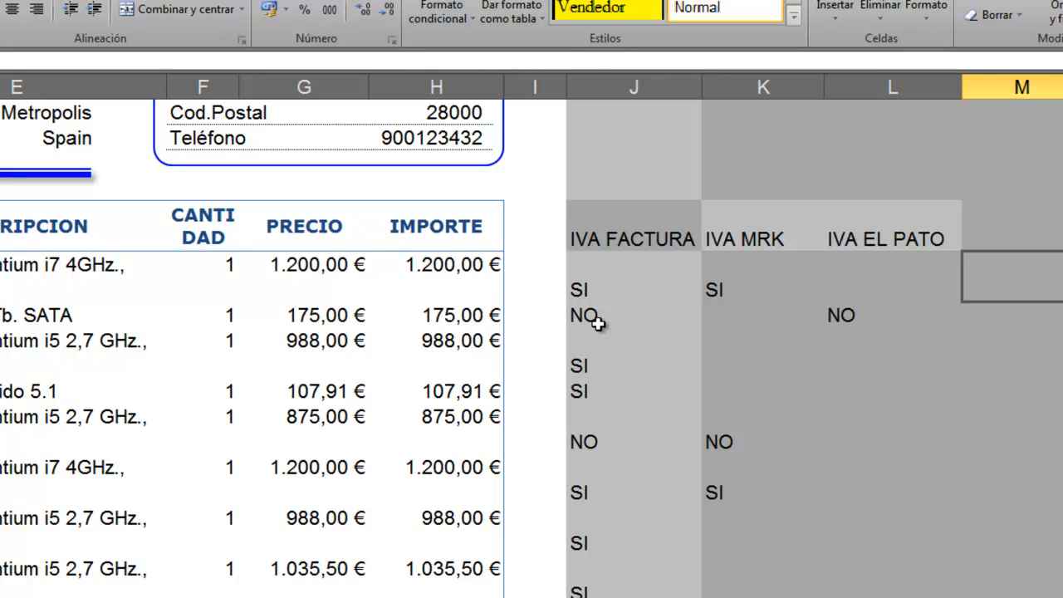
pyautogui.click(755, 290)
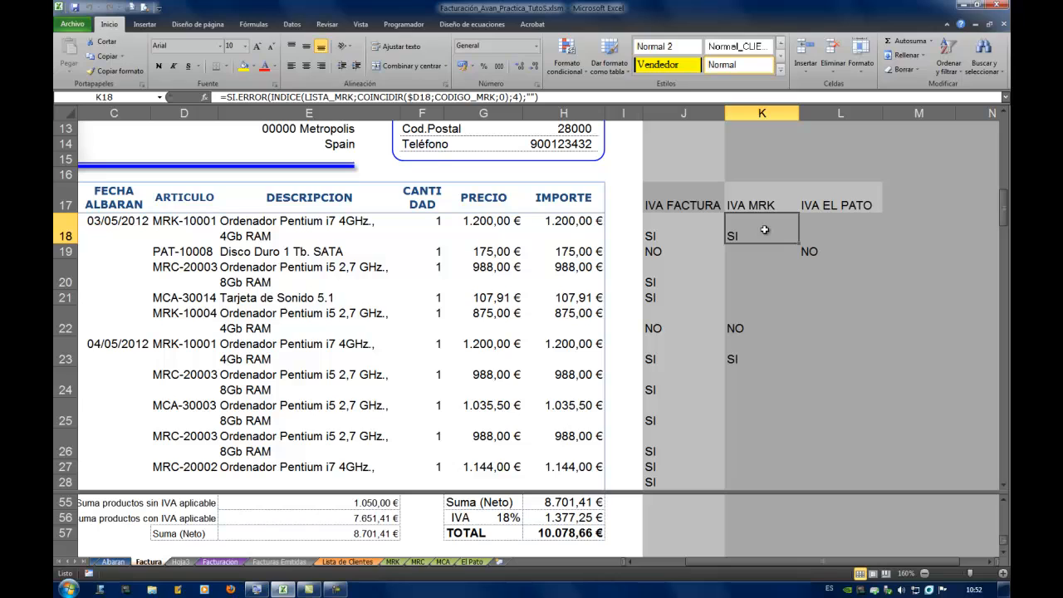
pyautogui.press('Delete')
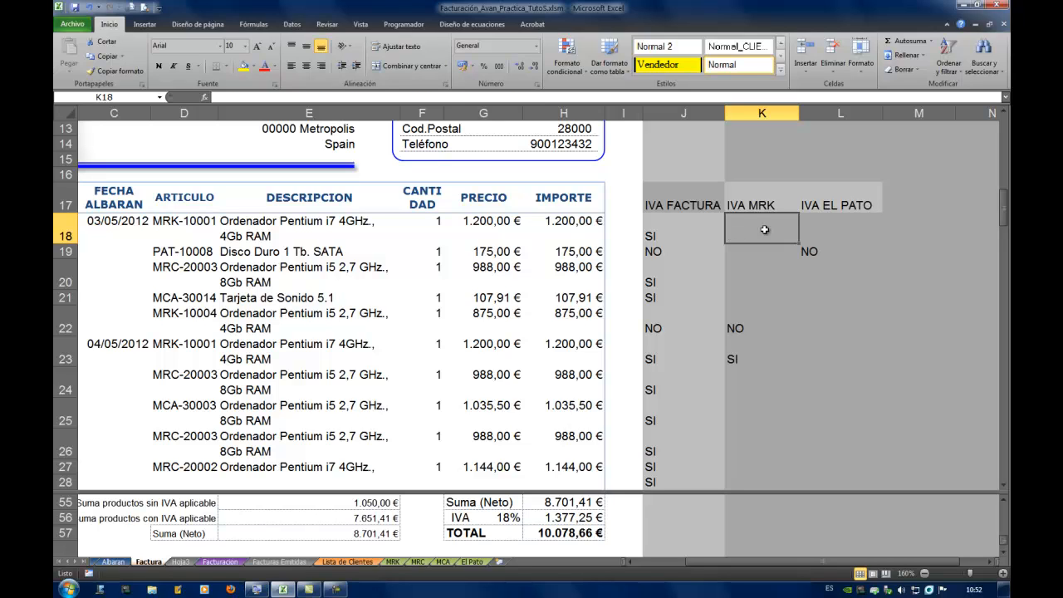
# Insert the lookup function INDICE in K18 with the matriz;núm_fila;núm_columna argument form.
pyautogui.click(837, 225)
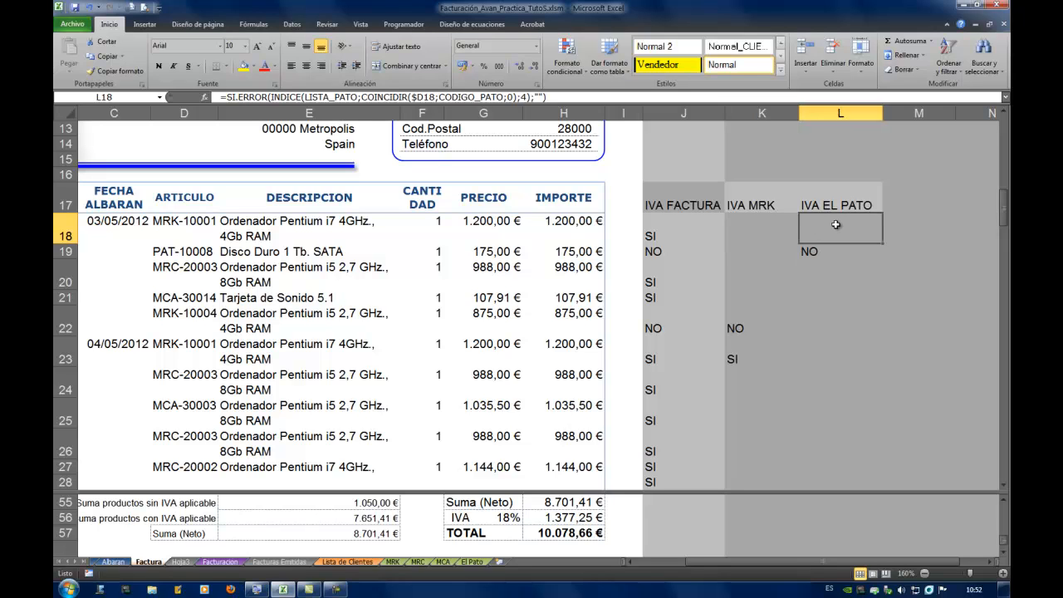
pyautogui.press('Left')
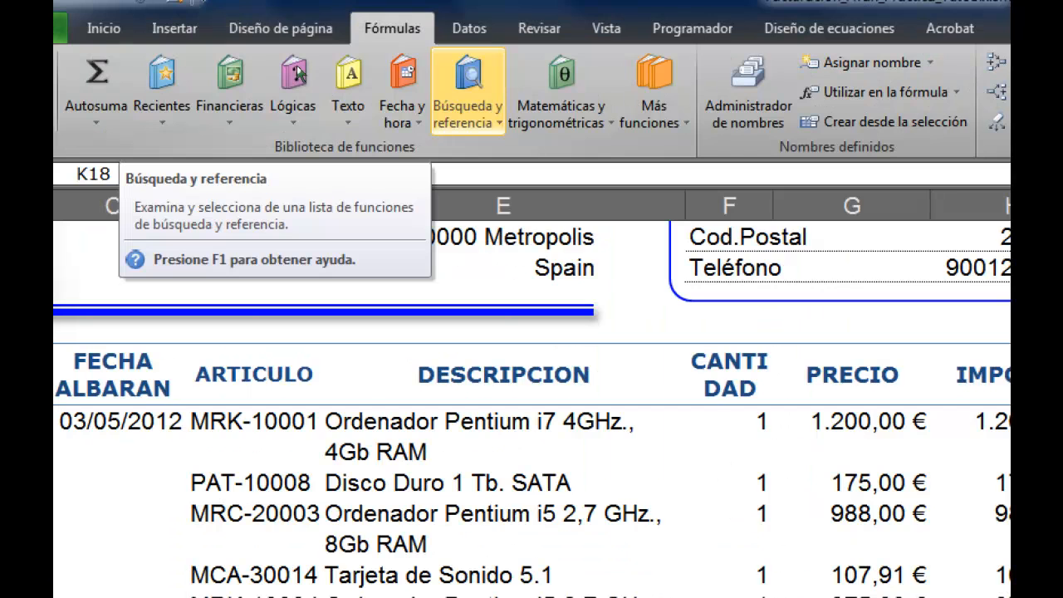
pyautogui.click(467, 87)
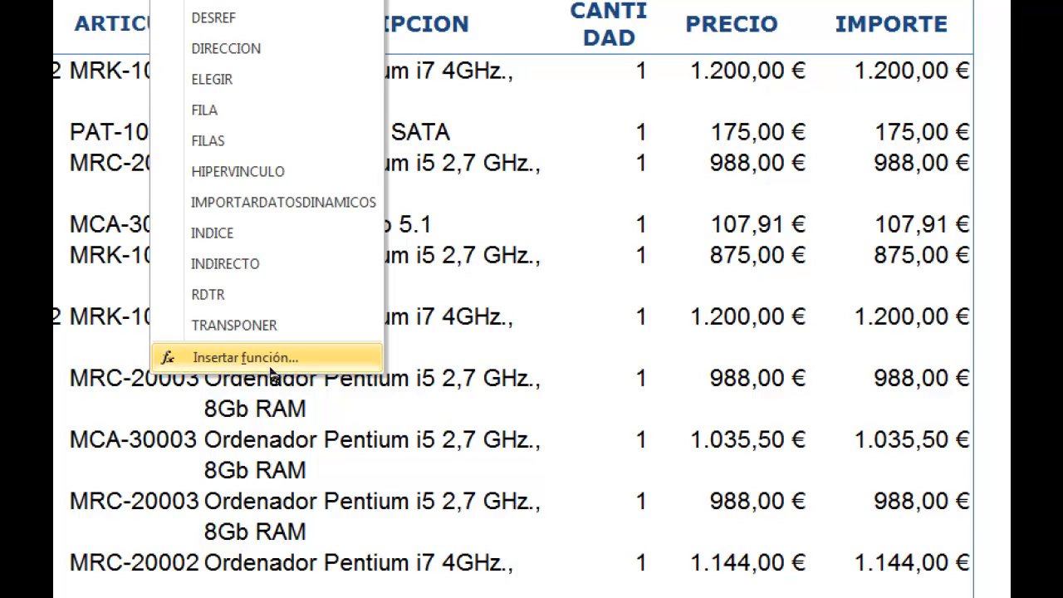
pyautogui.click(213, 232)
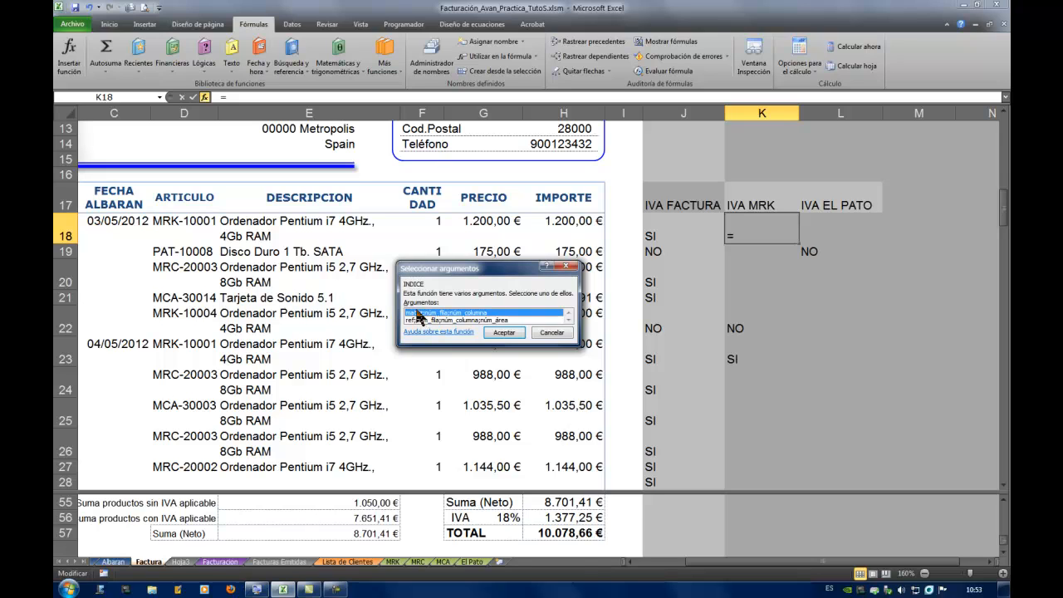
pyautogui.click(505, 333)
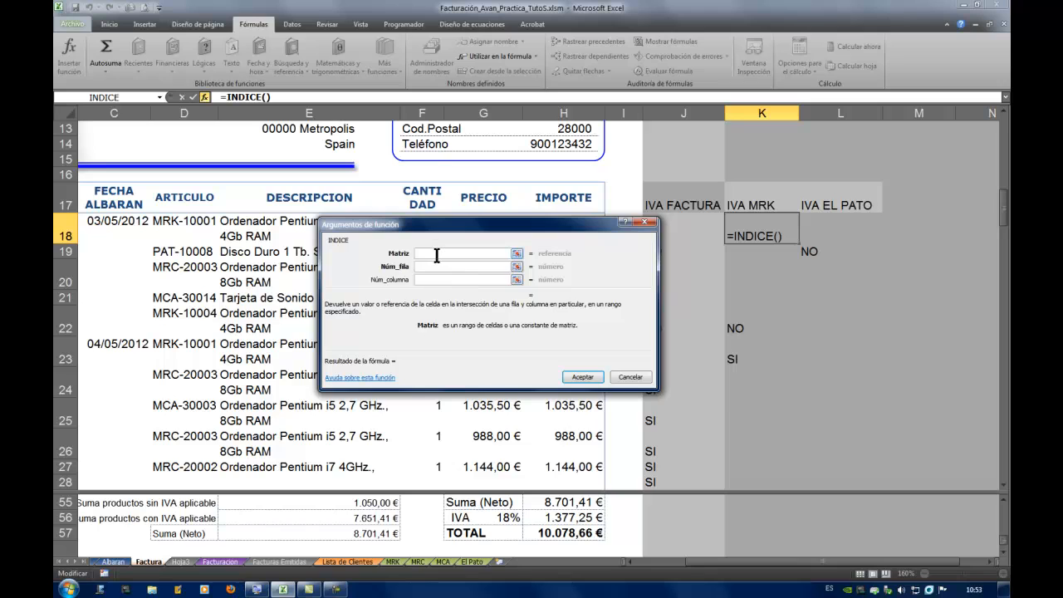
# Try the range A2:D30 of the MRK sheet as the Matriz argument of INDICE, and clear it again.
pyautogui.click(517, 254)
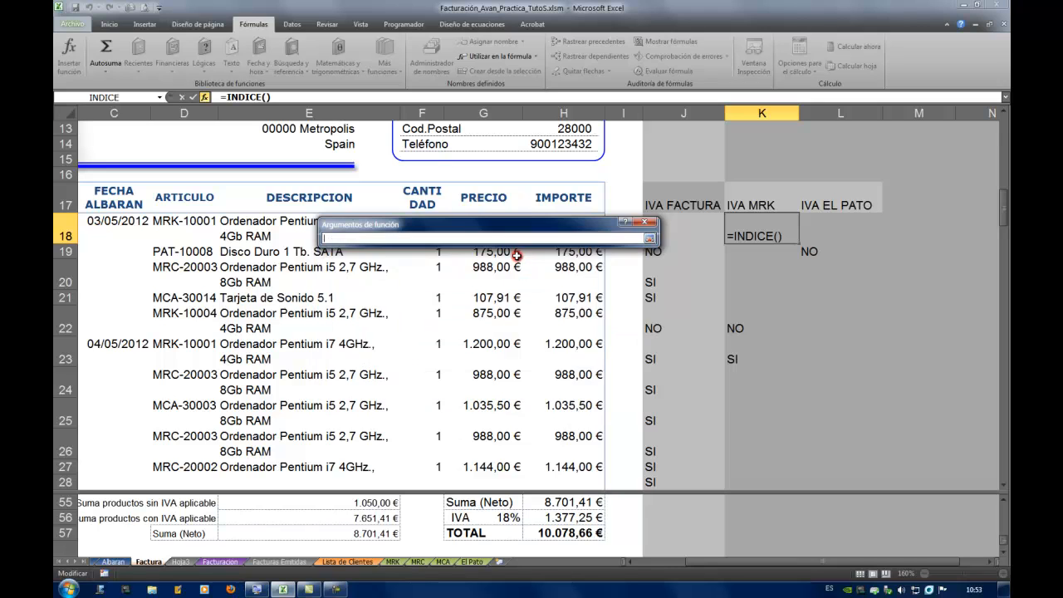
pyautogui.click(395, 563)
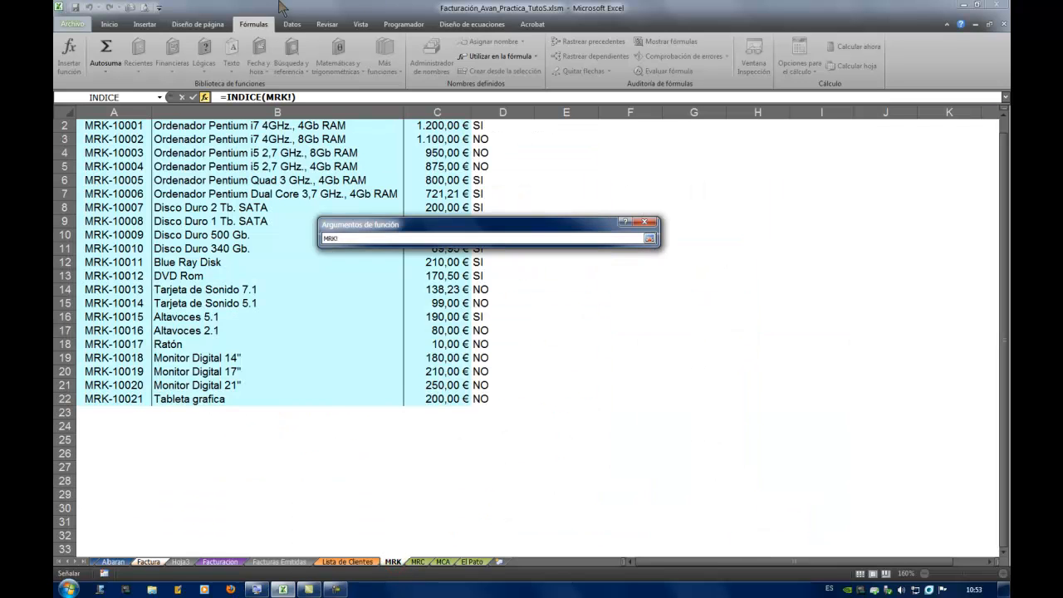
pyautogui.scroll(1, 273, 202)
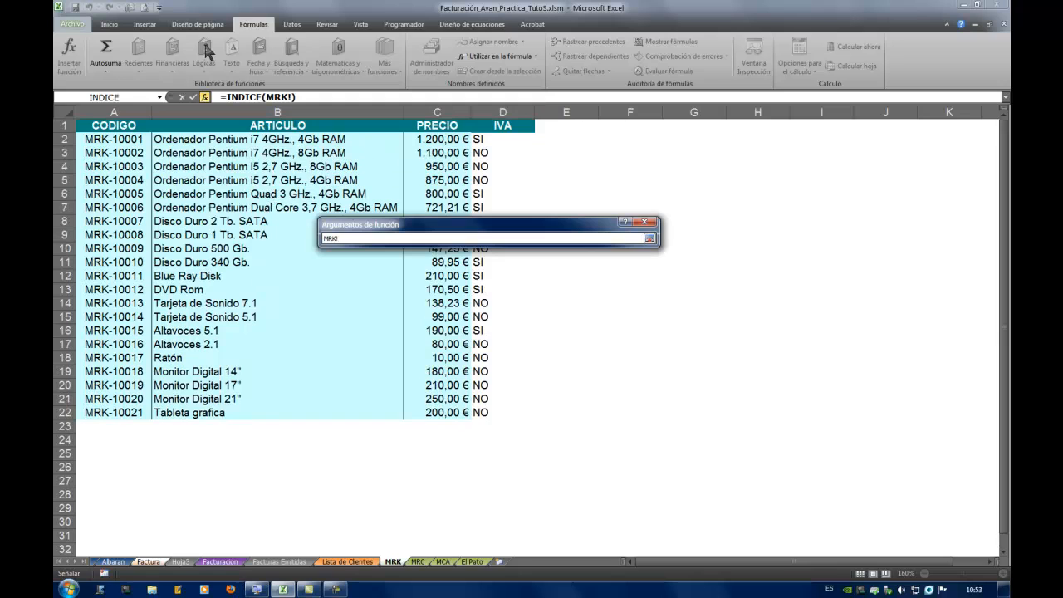
pyautogui.moveTo(94, 141); pyautogui.dragTo(477, 527)
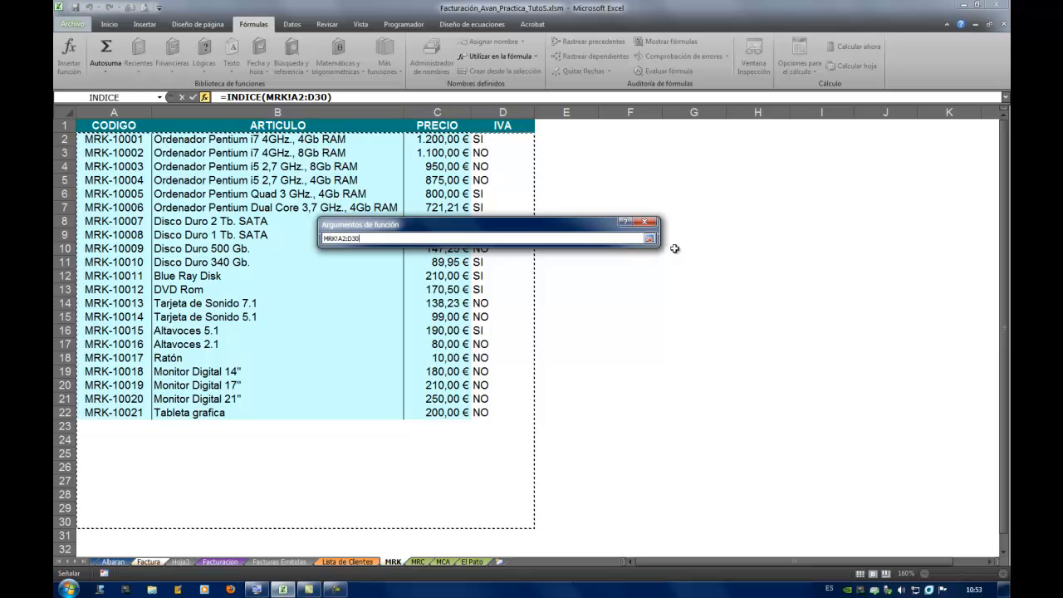
pyautogui.click(649, 239)
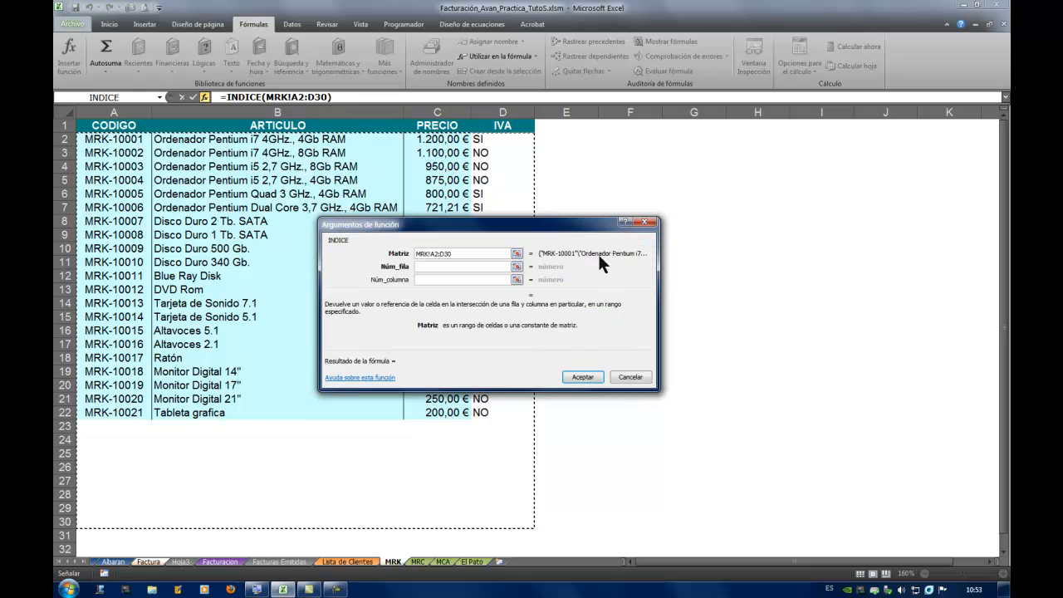
pyautogui.moveTo(476, 253); pyautogui.dragTo(405, 234)
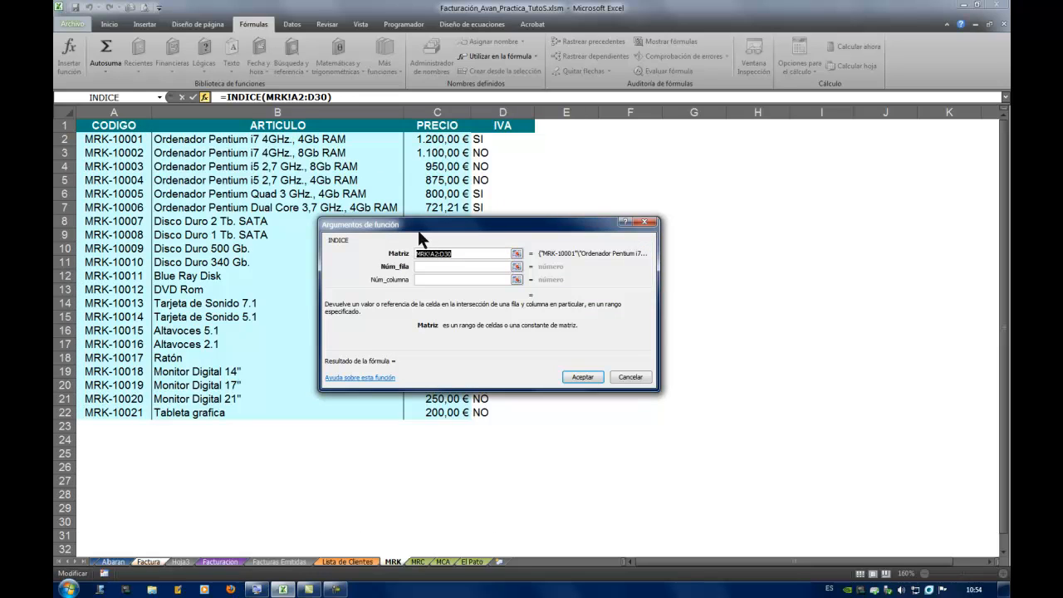
pyautogui.press('Delete')
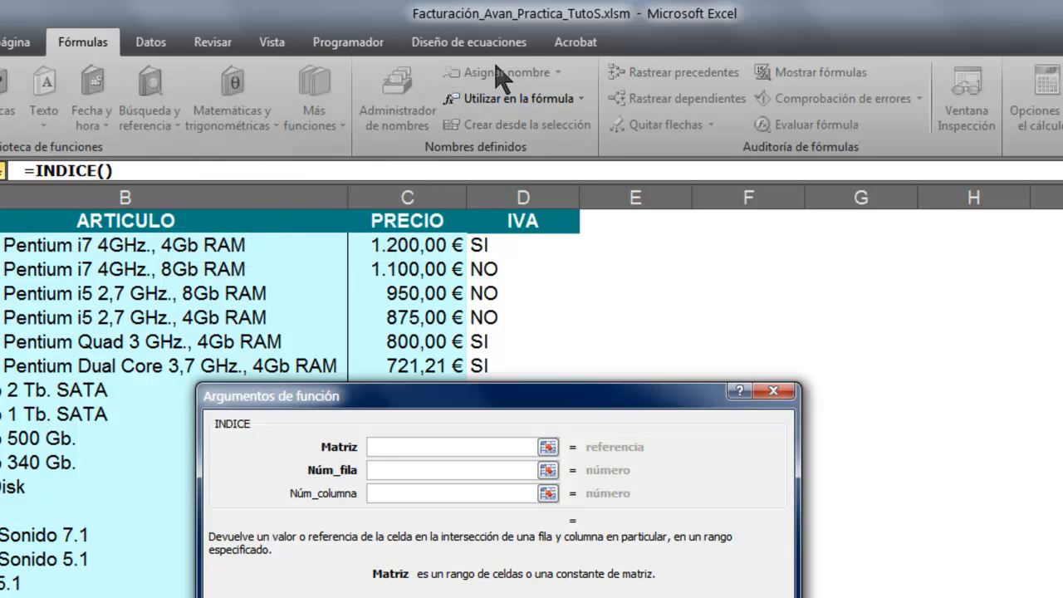
# Set Matriz to the defined name LISTA_MRK and nest the COINCIDIR function in the Núm_fila argument.
pyautogui.click(516, 104)
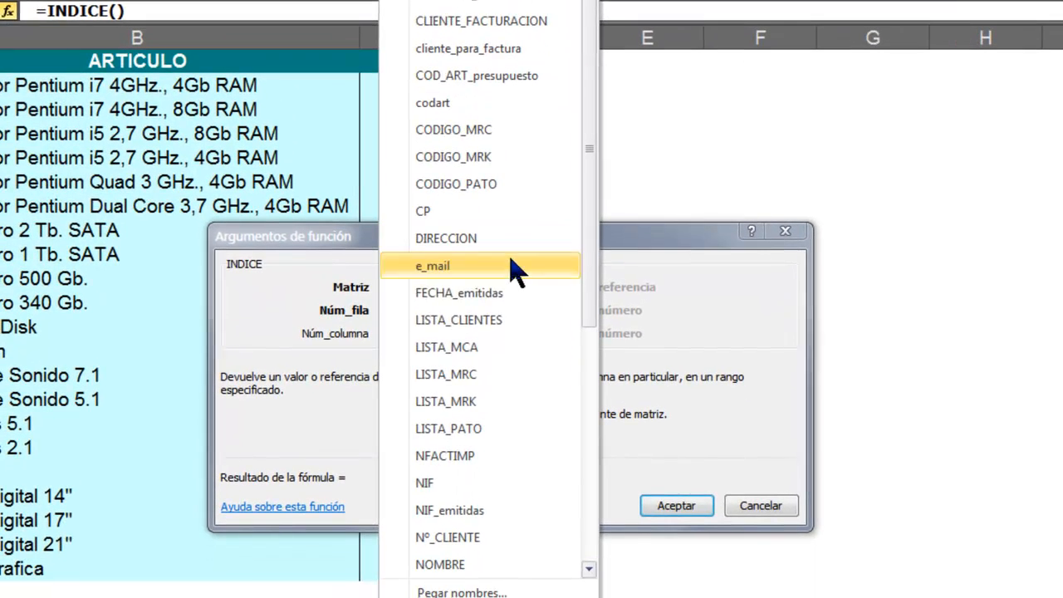
pyautogui.click(484, 400)
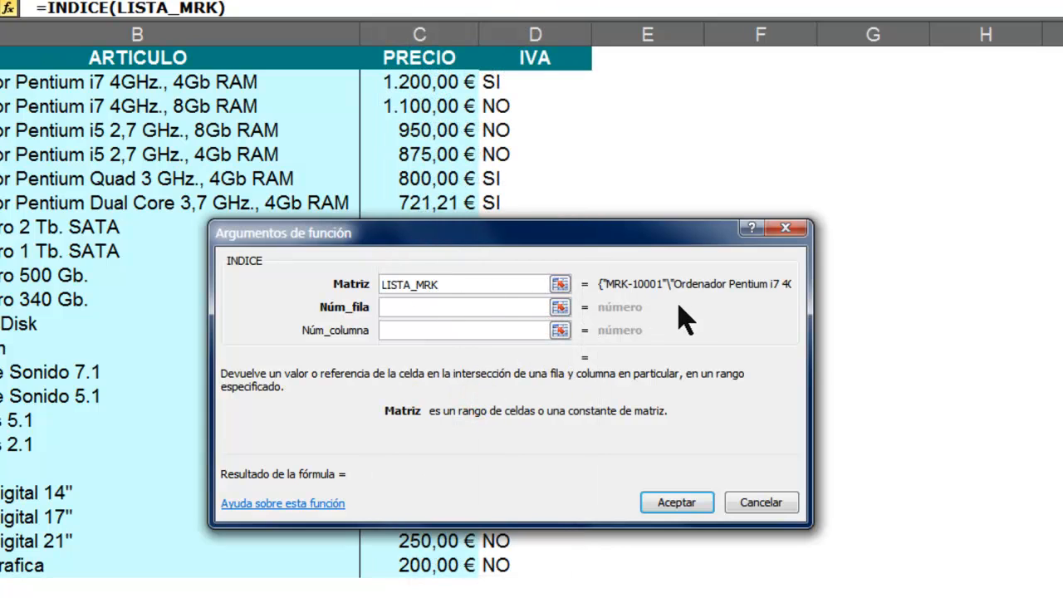
pyautogui.click(485, 306)
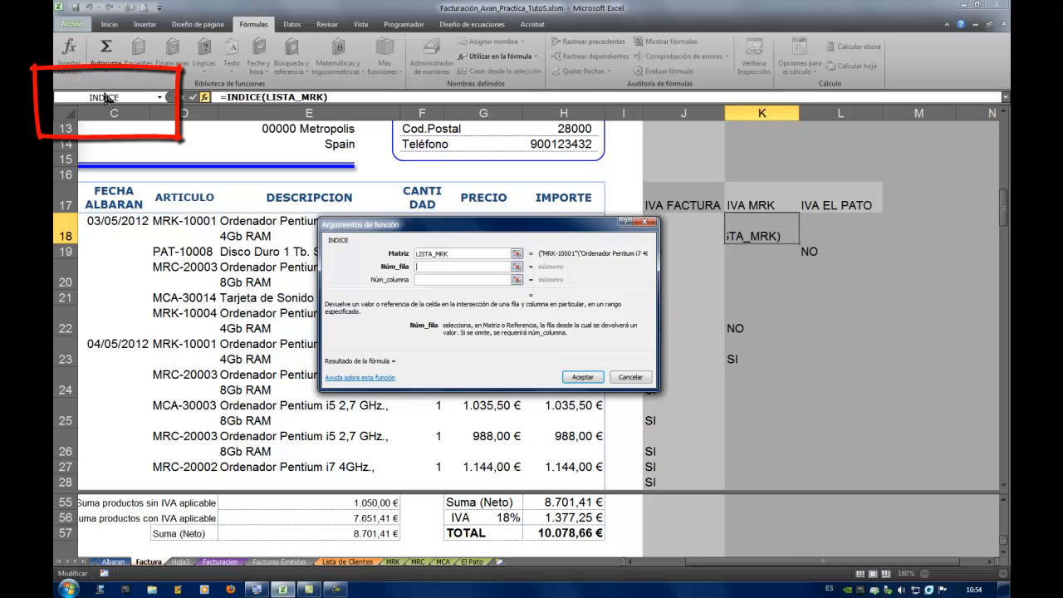
pyautogui.click(160, 97)
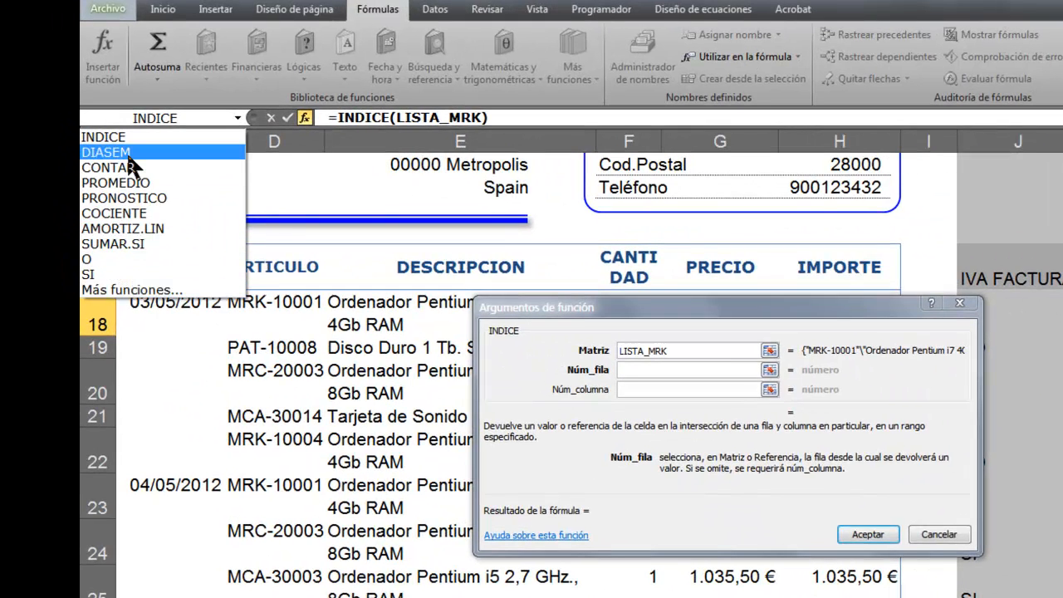
pyautogui.click(137, 291)
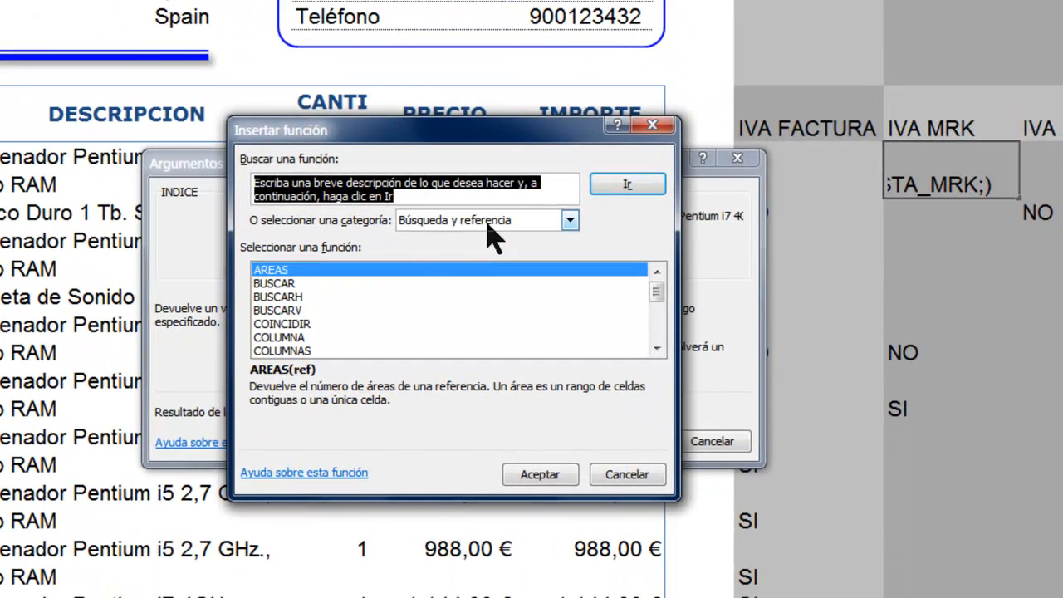
pyautogui.click(301, 326)
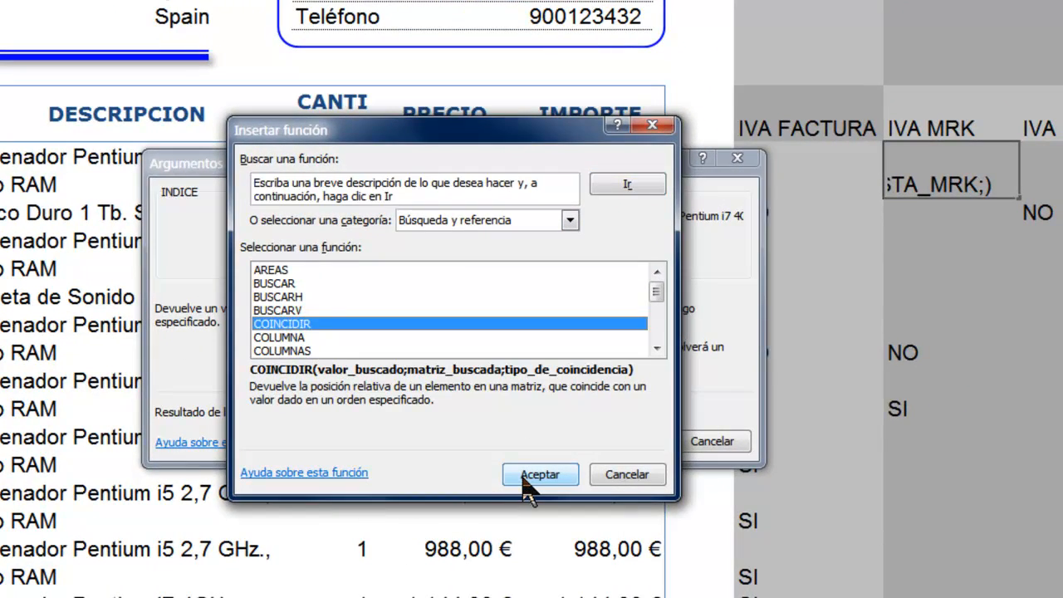
pyautogui.click(525, 482)
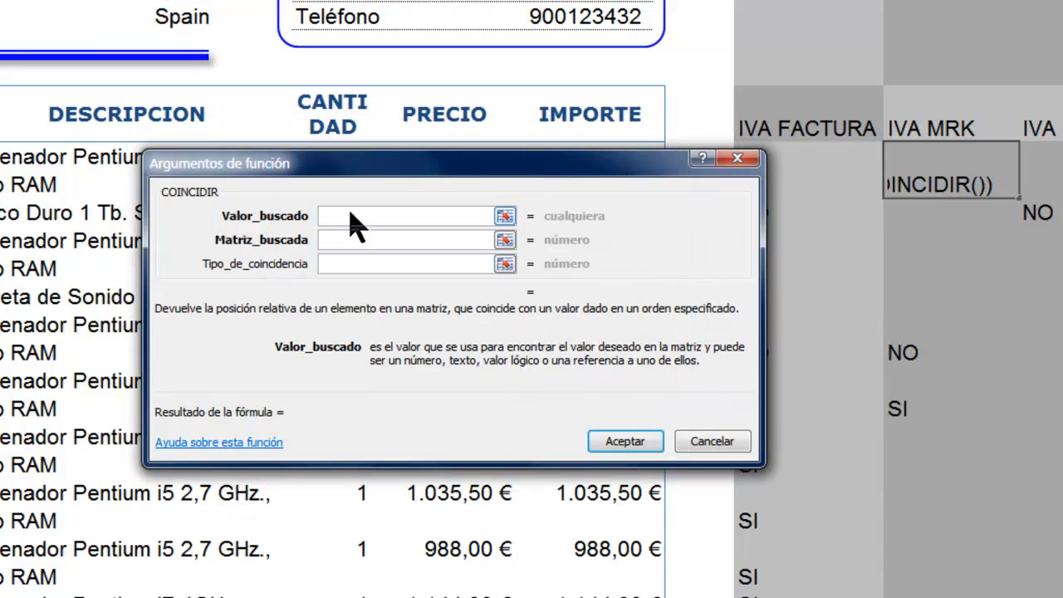
# Fill in COINCIDIR with D18 as lookup value, CODIGO_MRK as lookup array and match type 0, and accept the formula.
pyautogui.moveTo(387, 174); pyautogui.dragTo(529, 191)
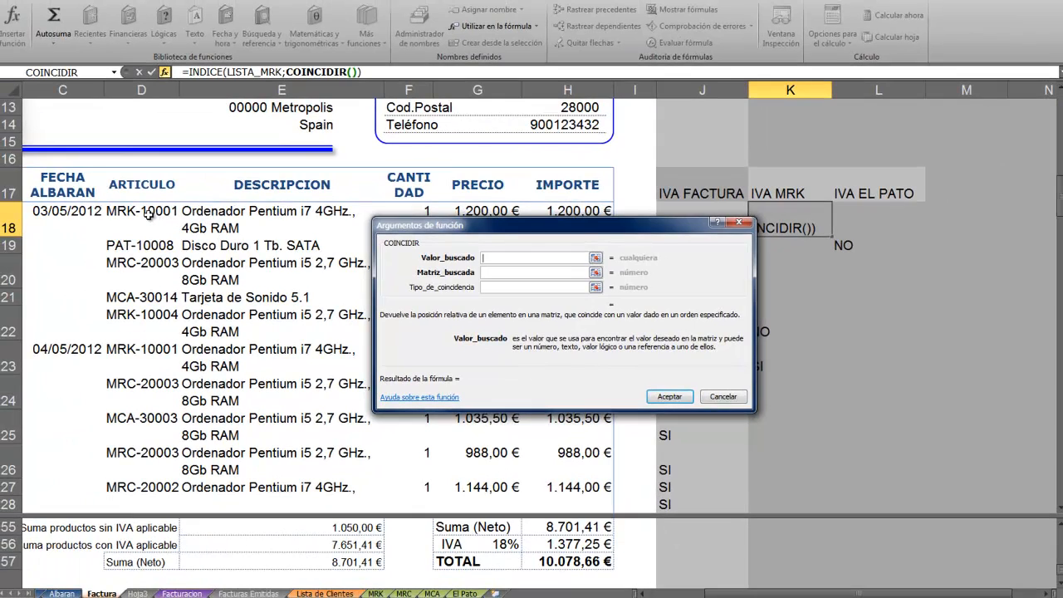
pyautogui.click(148, 213)
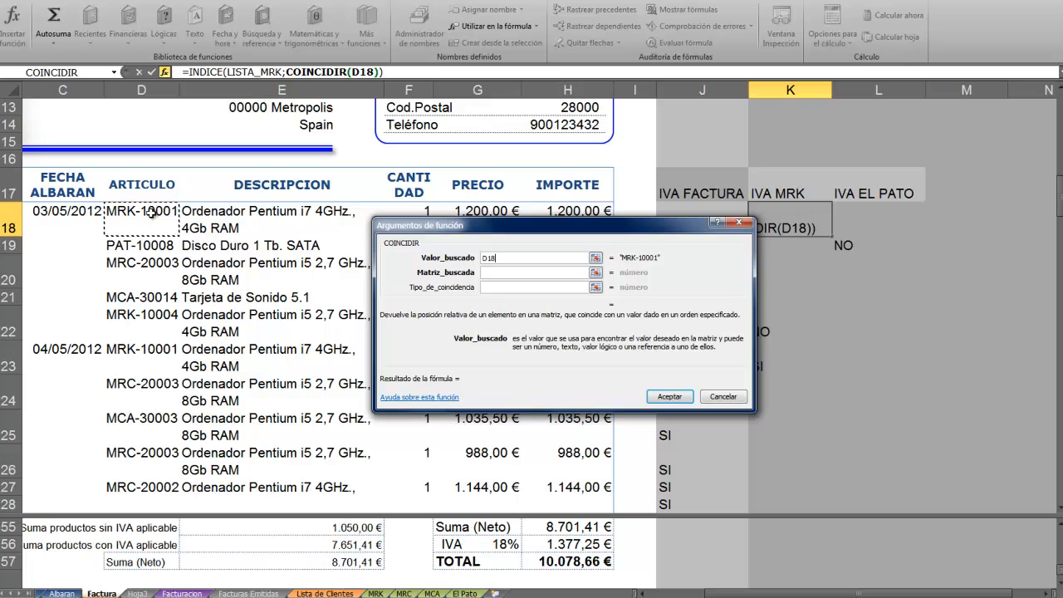
pyautogui.click(495, 274)
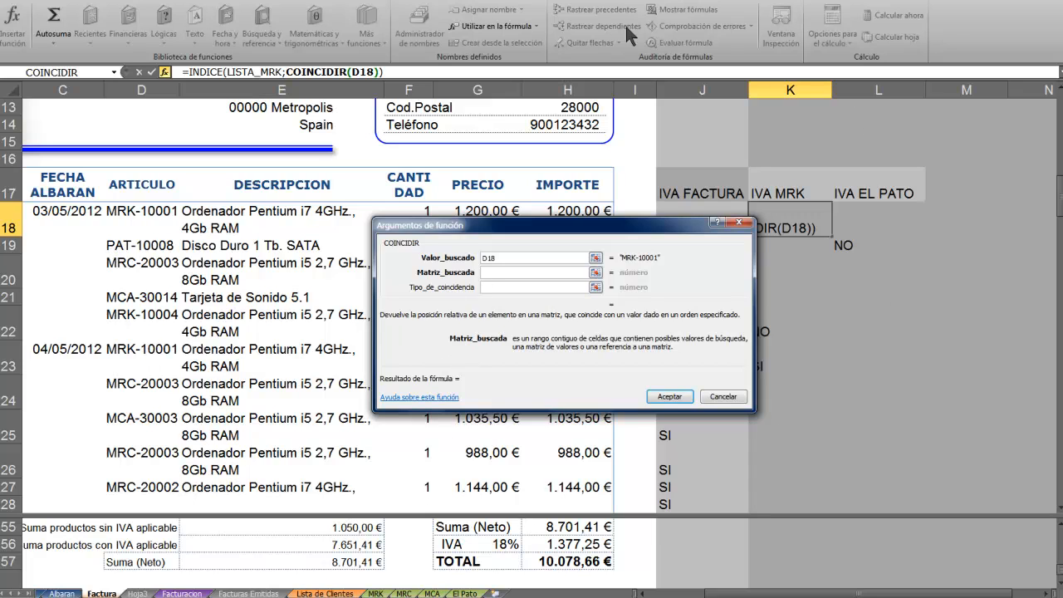
pyautogui.click(492, 26)
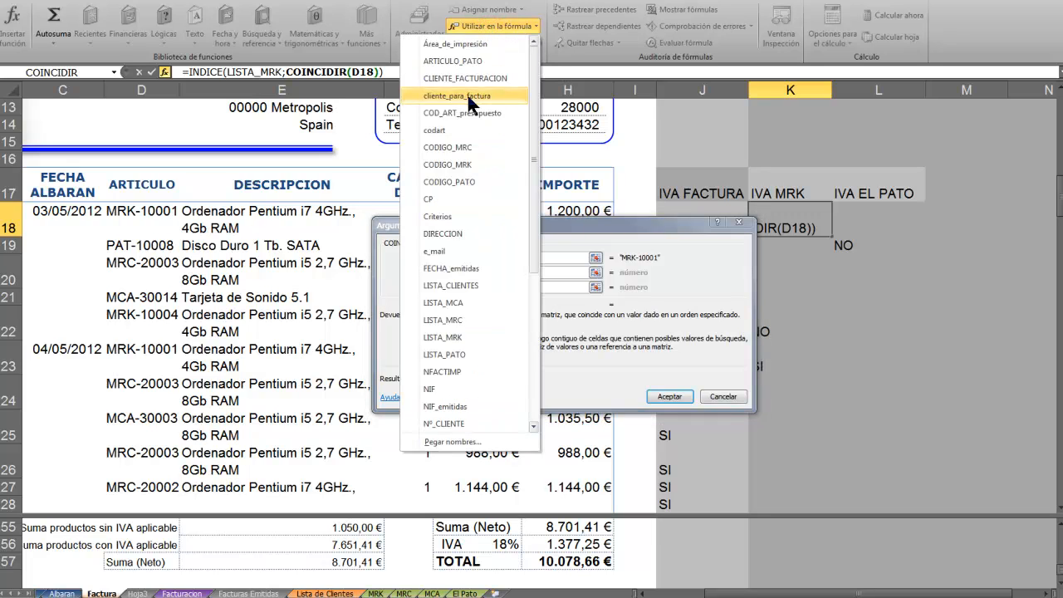
pyautogui.click(457, 163)
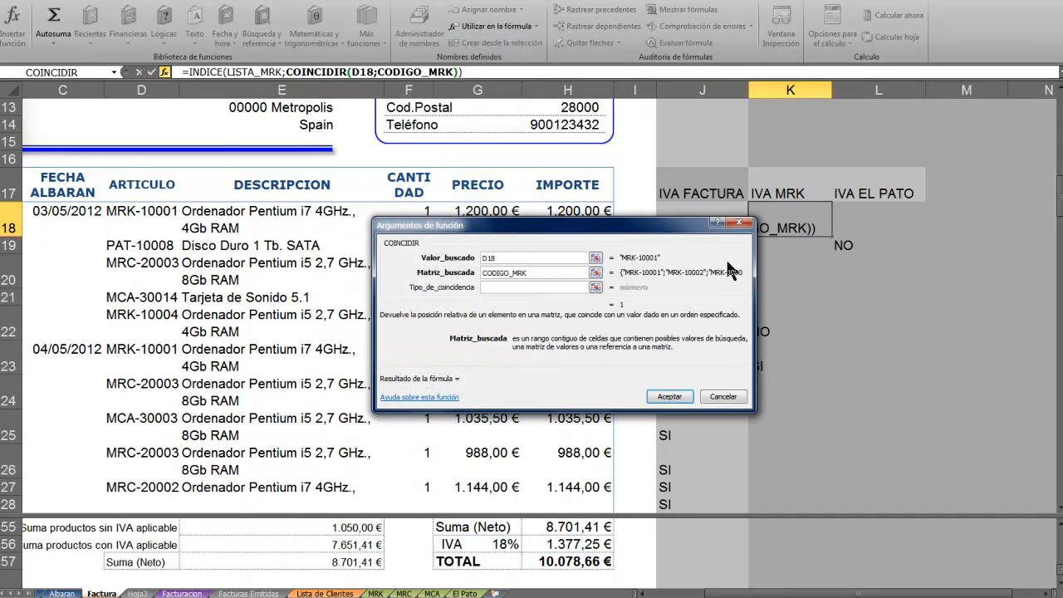
pyautogui.click(491, 286)
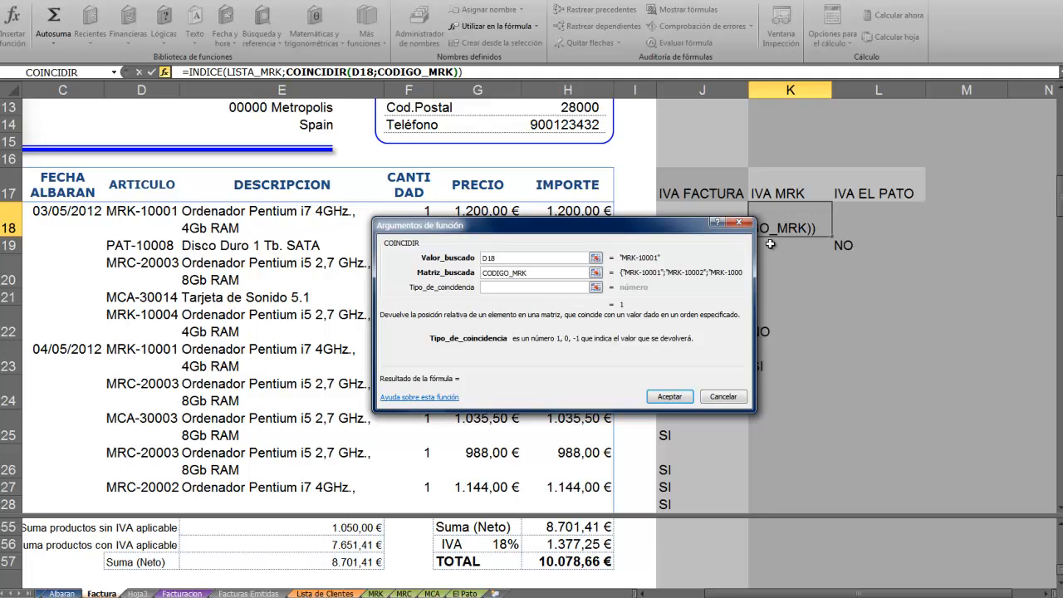
pyautogui.write('0')
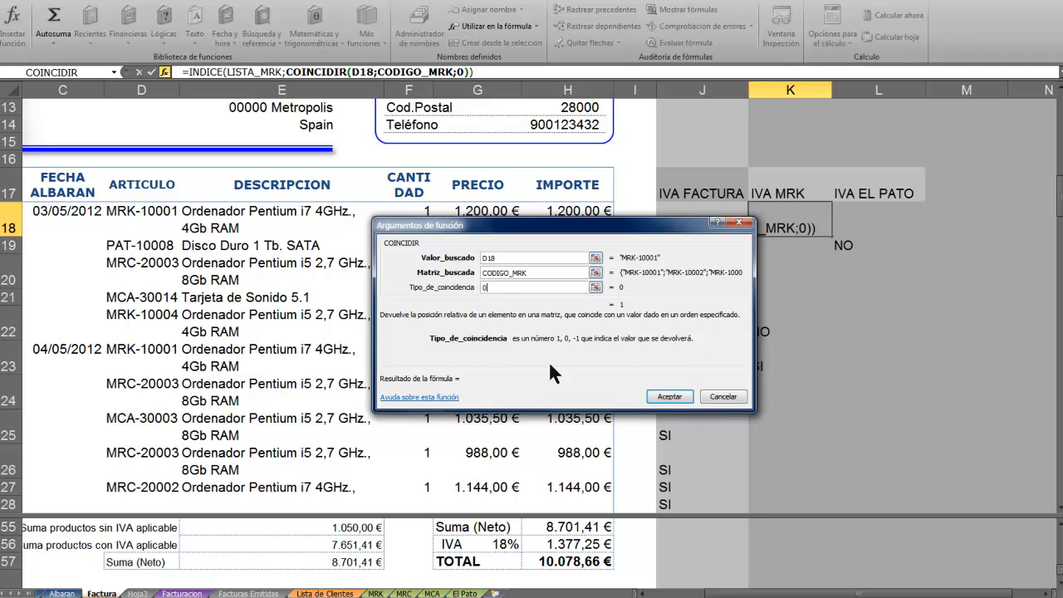
pyautogui.click(669, 396)
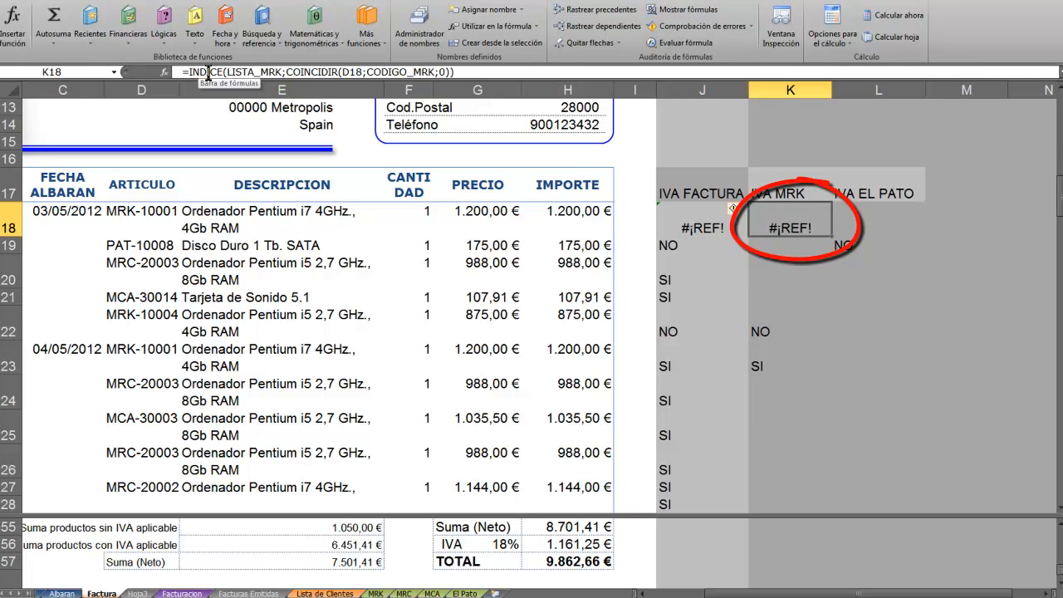
# Reopen the function arguments of the K18 formula for COINCIDIR and switch to those of INDICE with the matriz;núm_fila;núm_columna form.
pyautogui.click(328, 72)
pyautogui.doubleClick(315, 72)
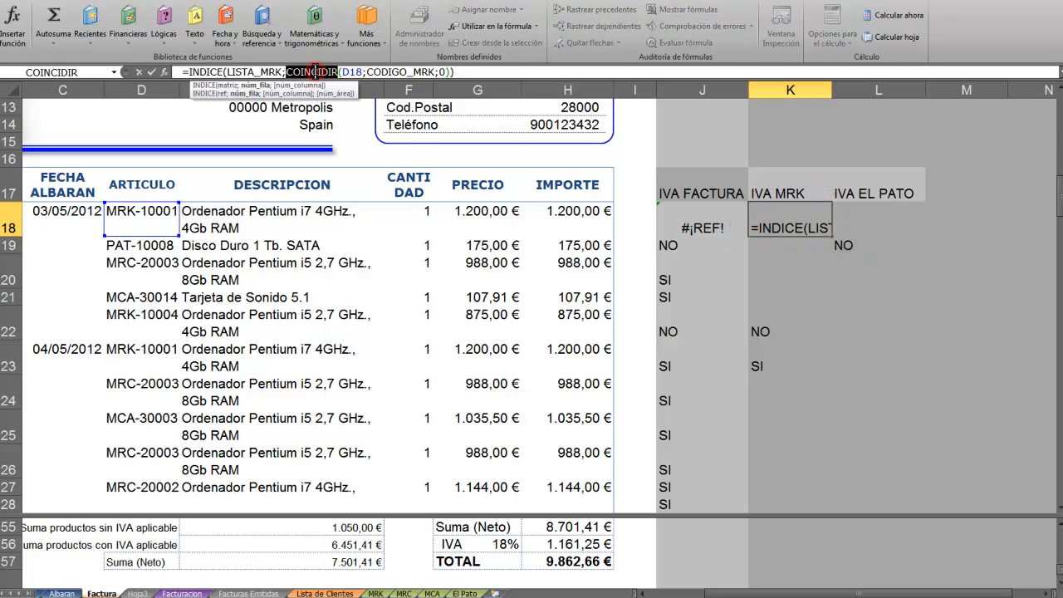
pyautogui.click(164, 72)
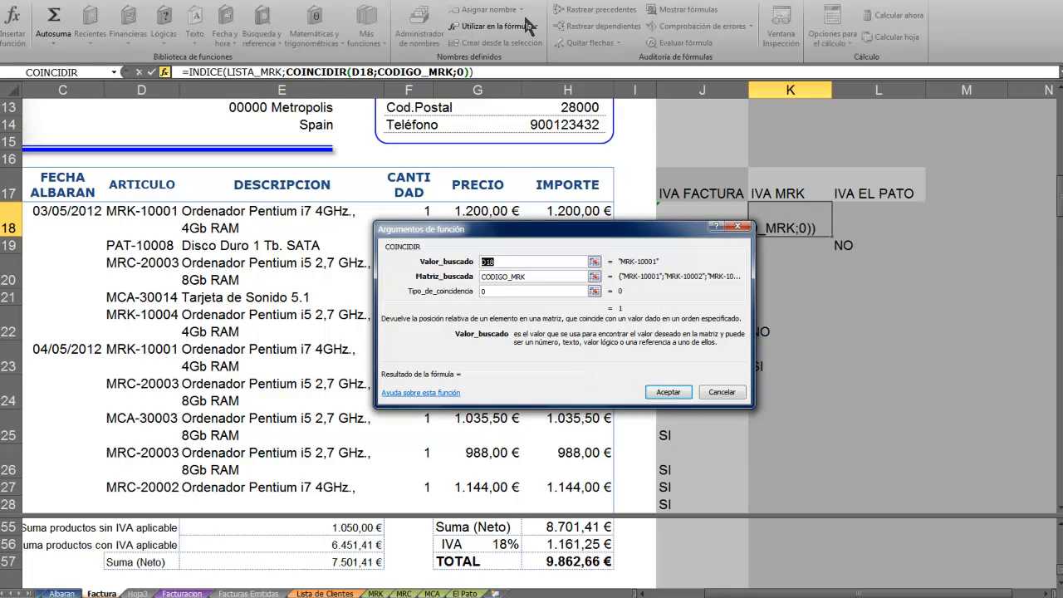
pyautogui.click(219, 74)
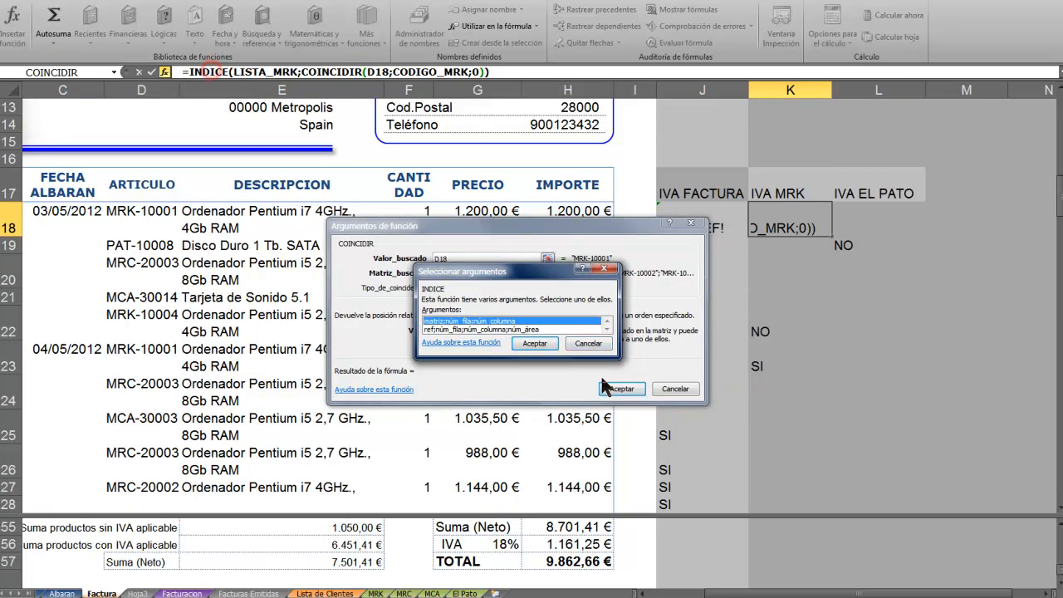
pyautogui.click(561, 346)
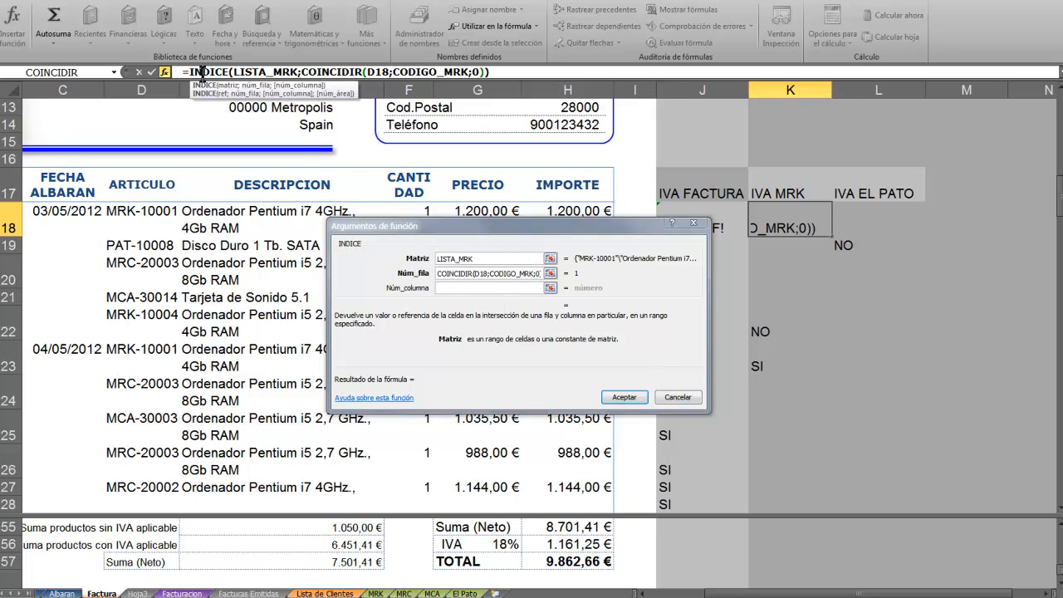
# Consult the MRK sheet from the Núm_columna argument to identify which list column holds the SI/NO value, and return to Factura.
pyautogui.click(549, 288)
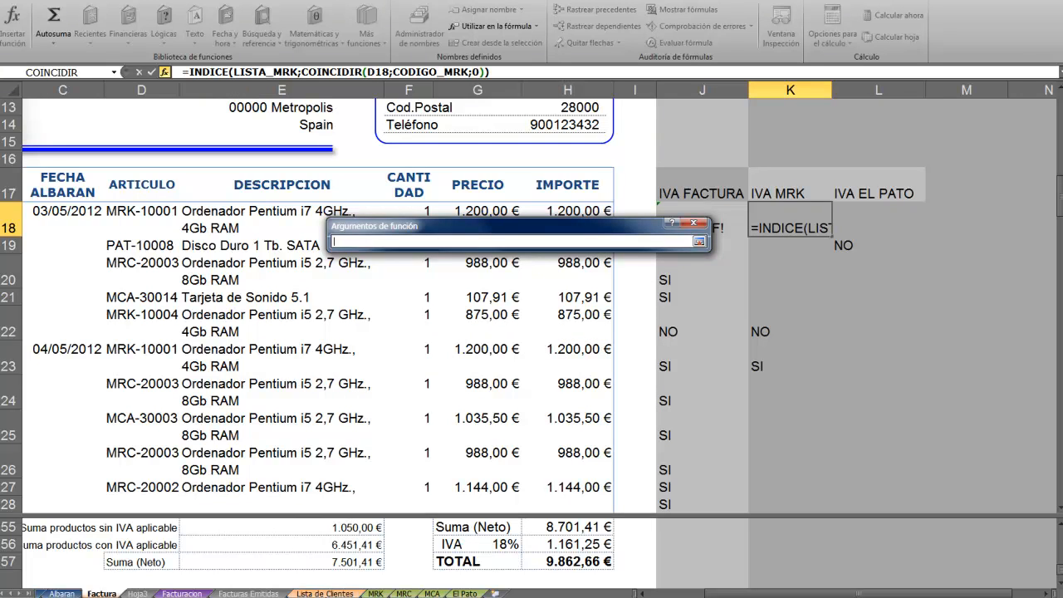
pyautogui.click(375, 592)
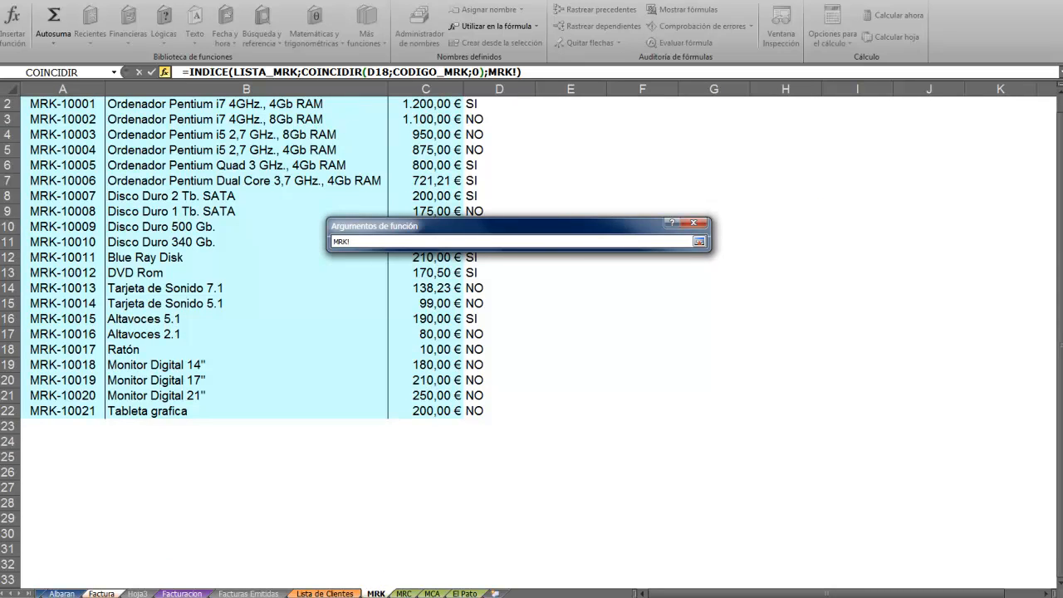
pyautogui.click(100, 593)
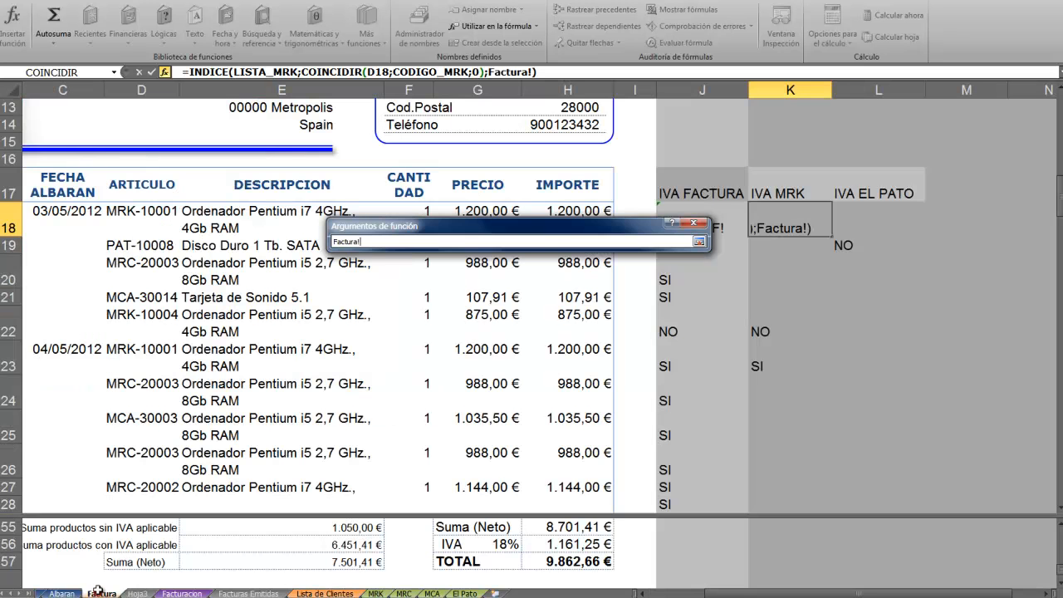
pyautogui.click(698, 241)
# Set the Núm_columna argument of INDICE in K18 to 4 and accept the formula.
pyautogui.moveTo(480, 288); pyautogui.dragTo(368, 287)
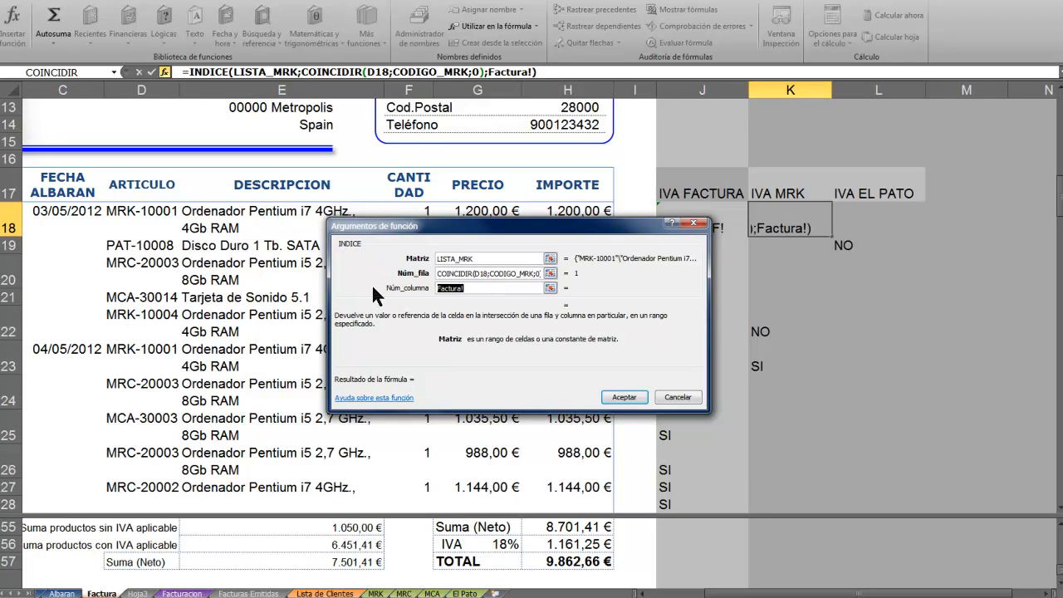
pyautogui.write('4')
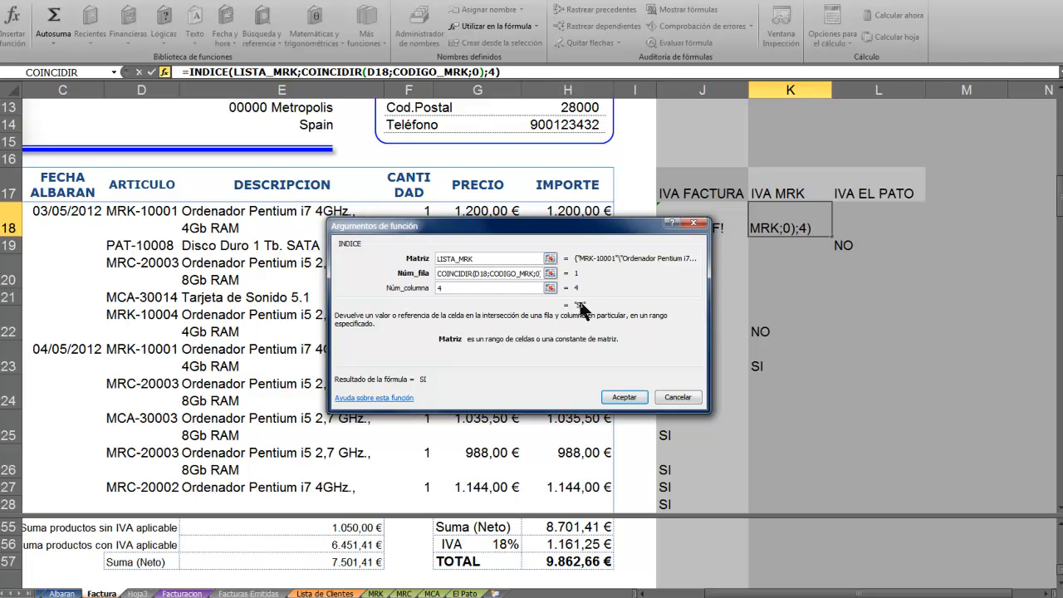
pyautogui.click(624, 398)
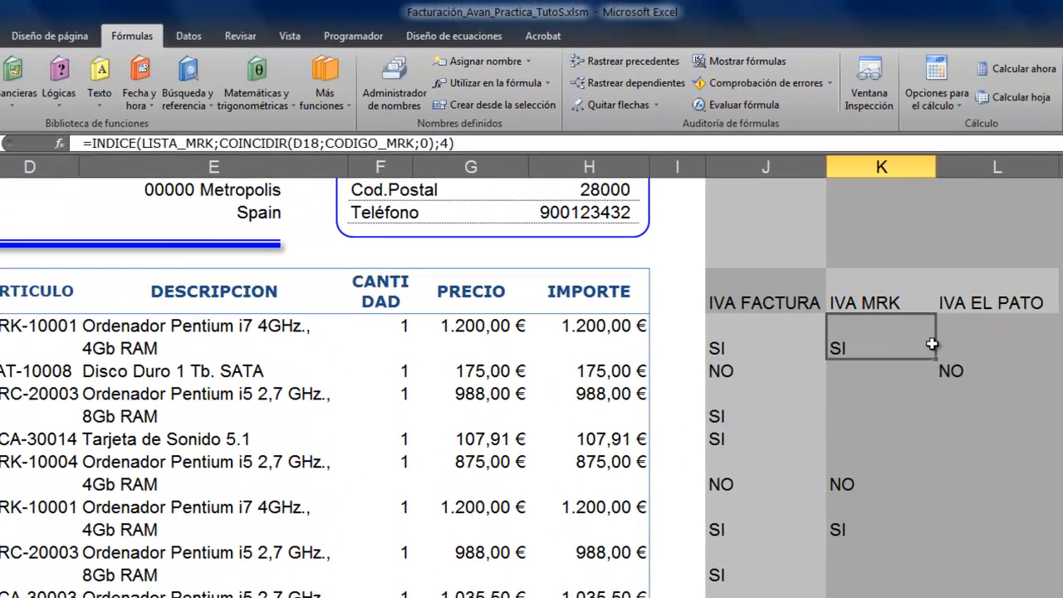
# Compare the rebuilt K18 formula with the existing IVA lookups in L18 and K19.
pyautogui.click(989, 329)
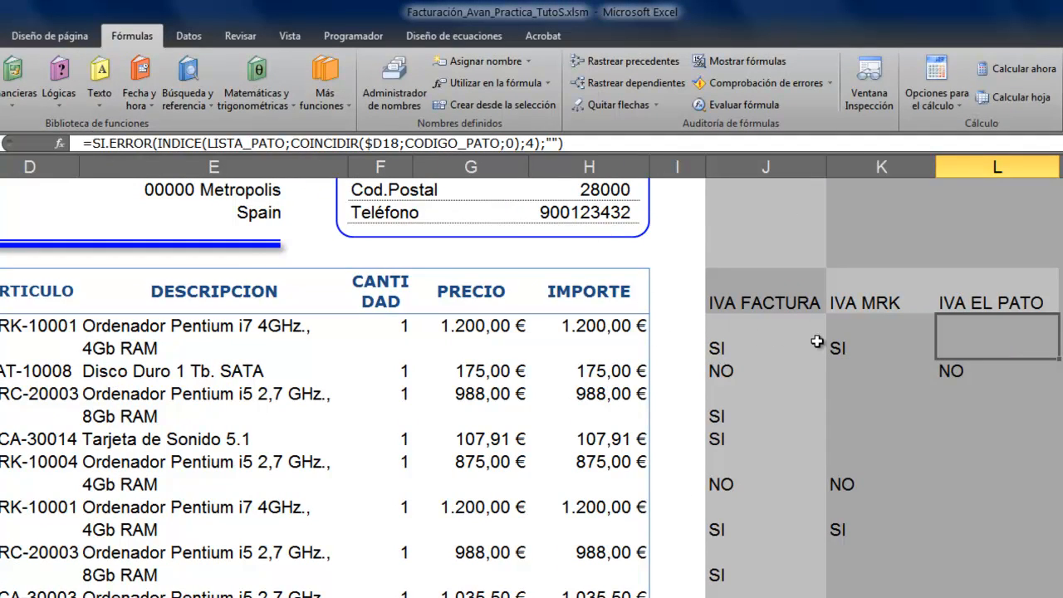
pyautogui.click(892, 346)
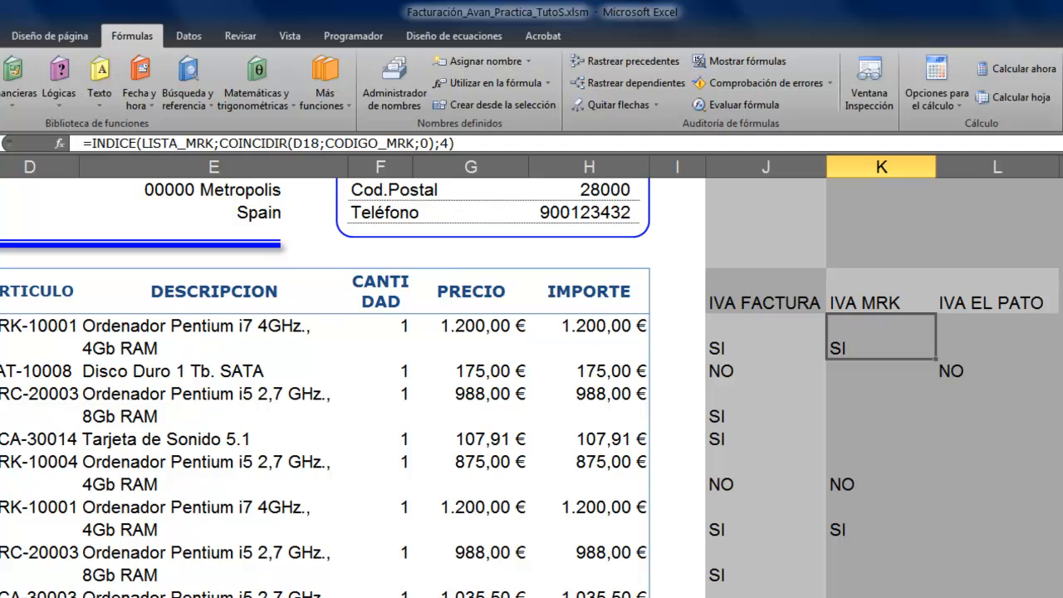
pyautogui.click(877, 384)
pyautogui.click(878, 347)
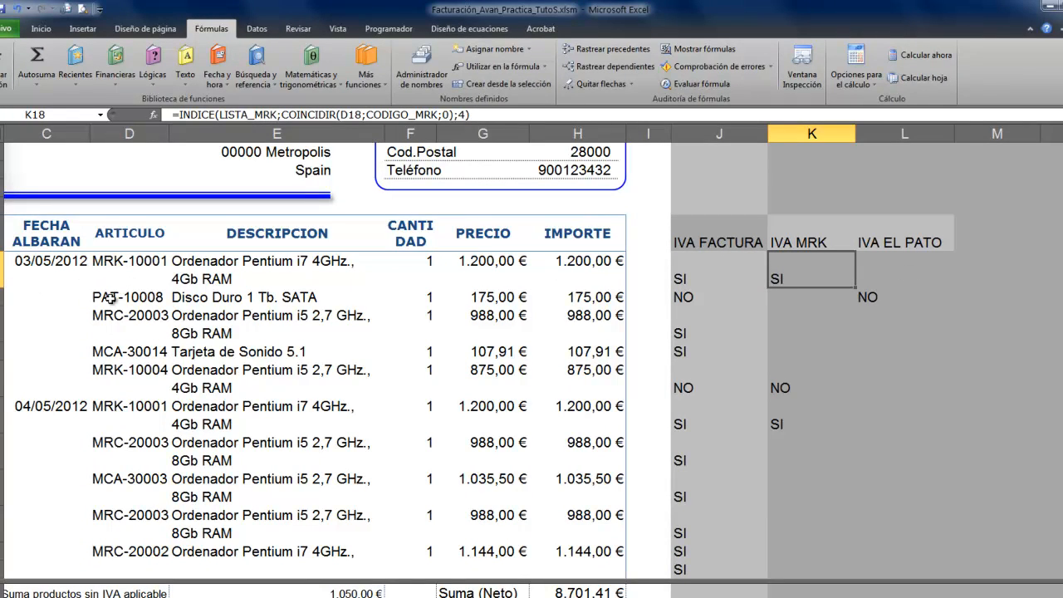
pyautogui.click(792, 299)
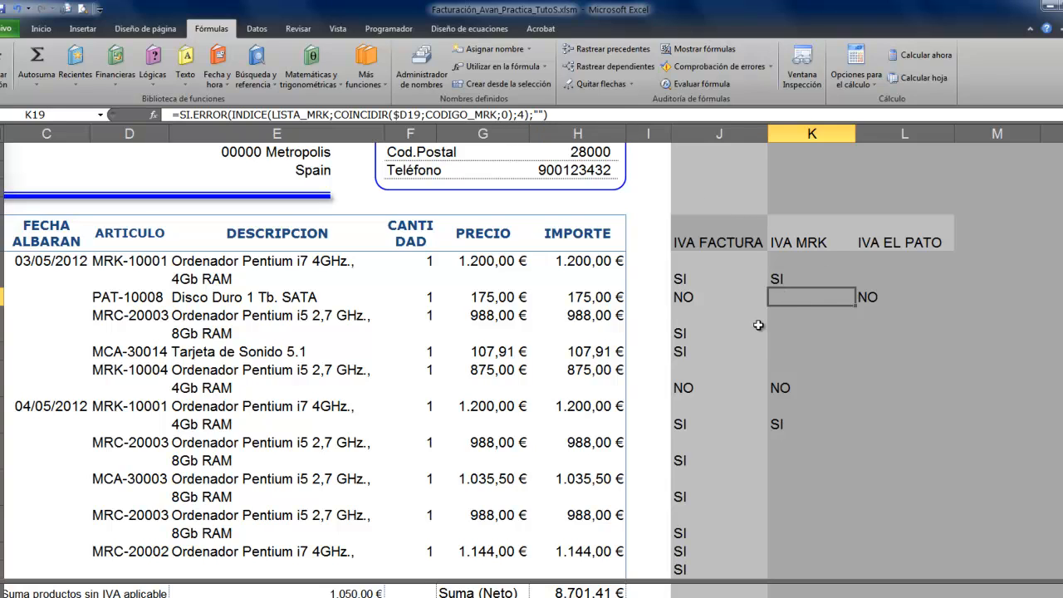
# Try the L18 formula without its SI.ERROR wrapper, leaving only =INDICE(LISTA_PATO;COINCIDIR($D18;CODIGO_PATO;0);4).
pyautogui.click(904, 279)
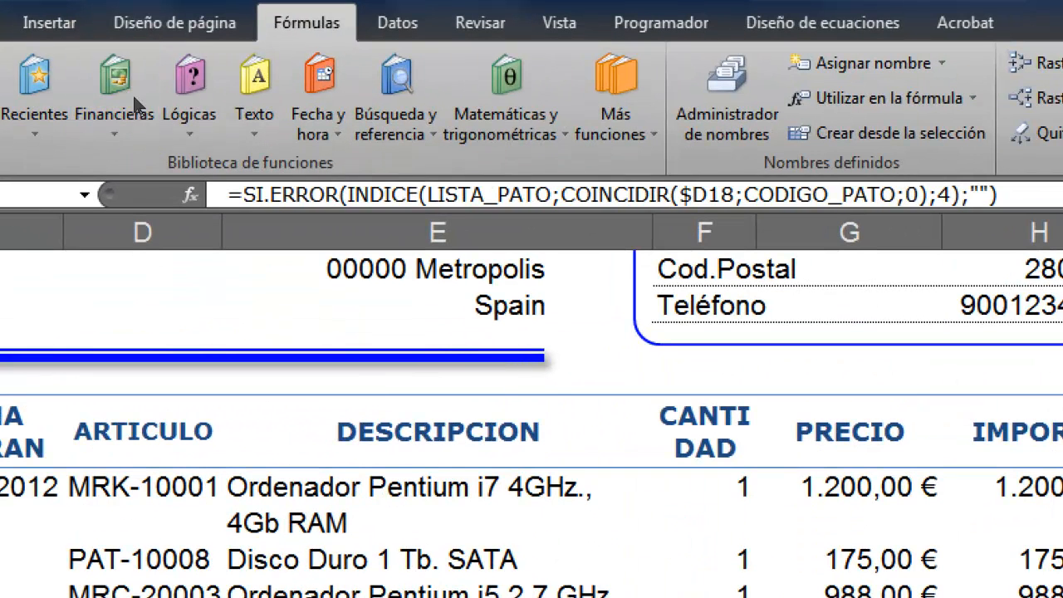
pyautogui.moveTo(242, 194); pyautogui.dragTo(348, 194)
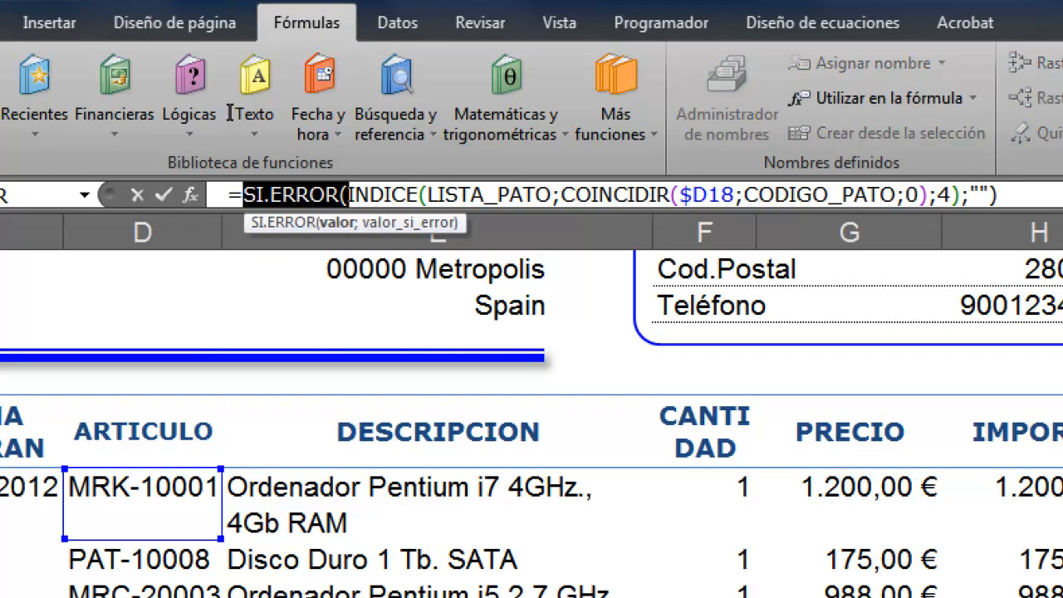
pyautogui.press('Delete')
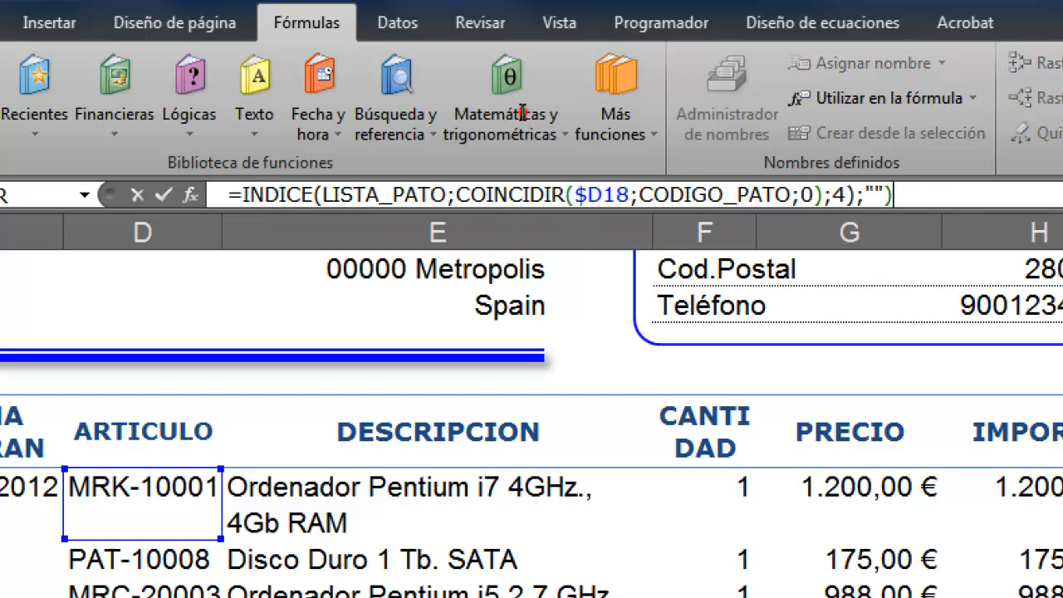
pyautogui.press('BackSpace')
pyautogui.press('Return')
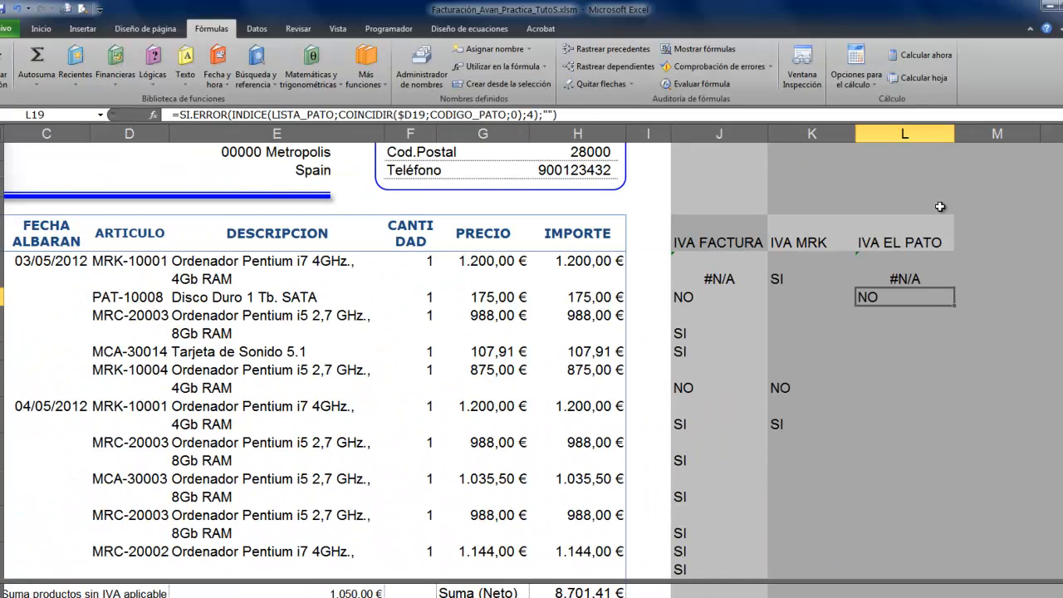
# Compare L18 with K18 and undo the removal of SI.ERROR from the L18 formula.
pyautogui.click(918, 282)
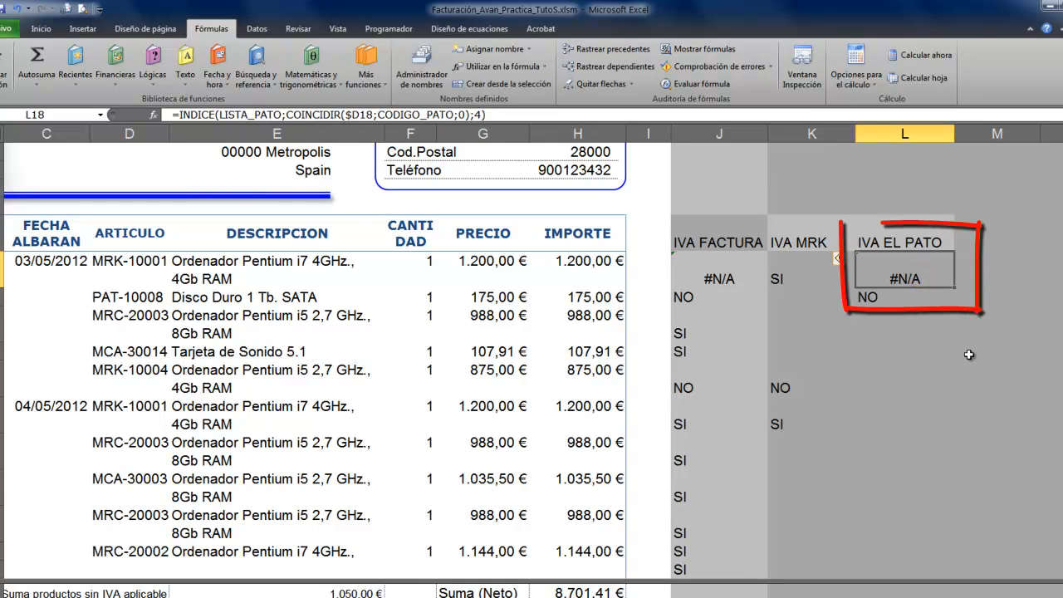
pyautogui.click(800, 277)
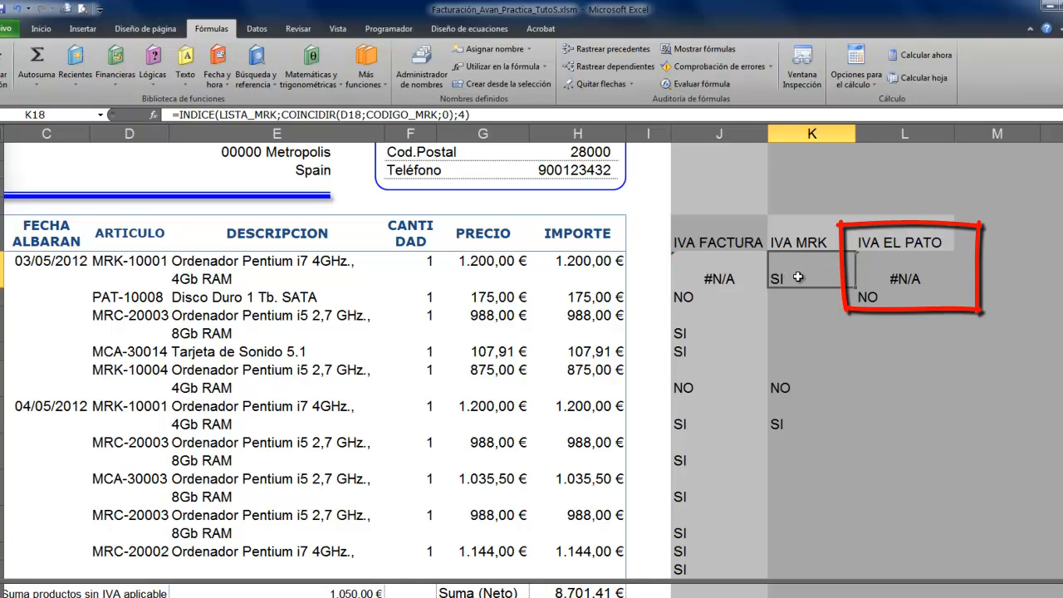
pyautogui.click(905, 280)
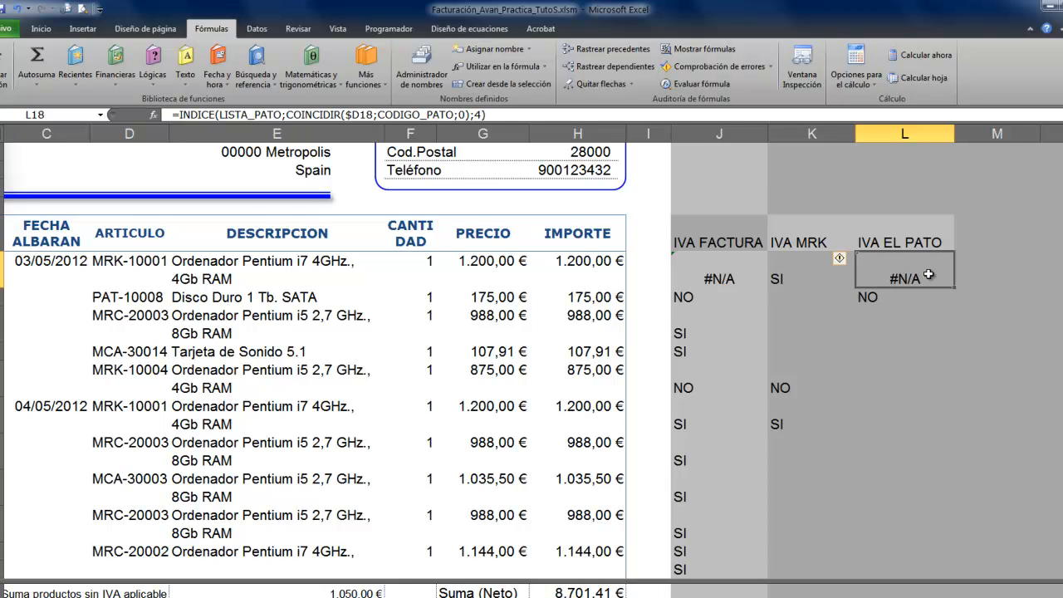
pyautogui.hotkey('ctrl', 'z')
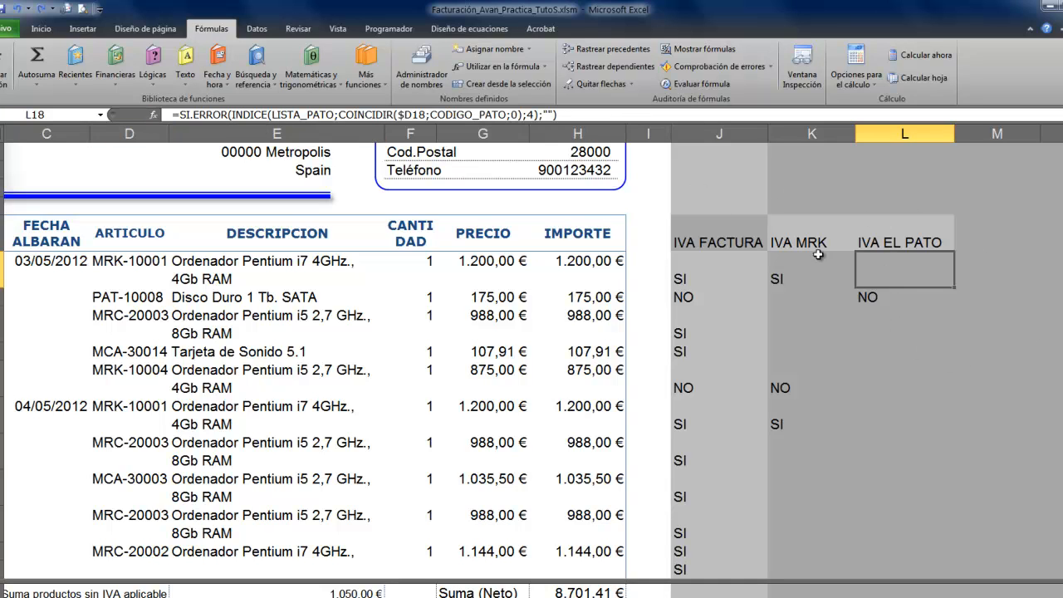
# Wrap the INDICE formula in K18 in SI.ERROR with an empty text "" as the valor_si_error.
pyautogui.click(800, 280)
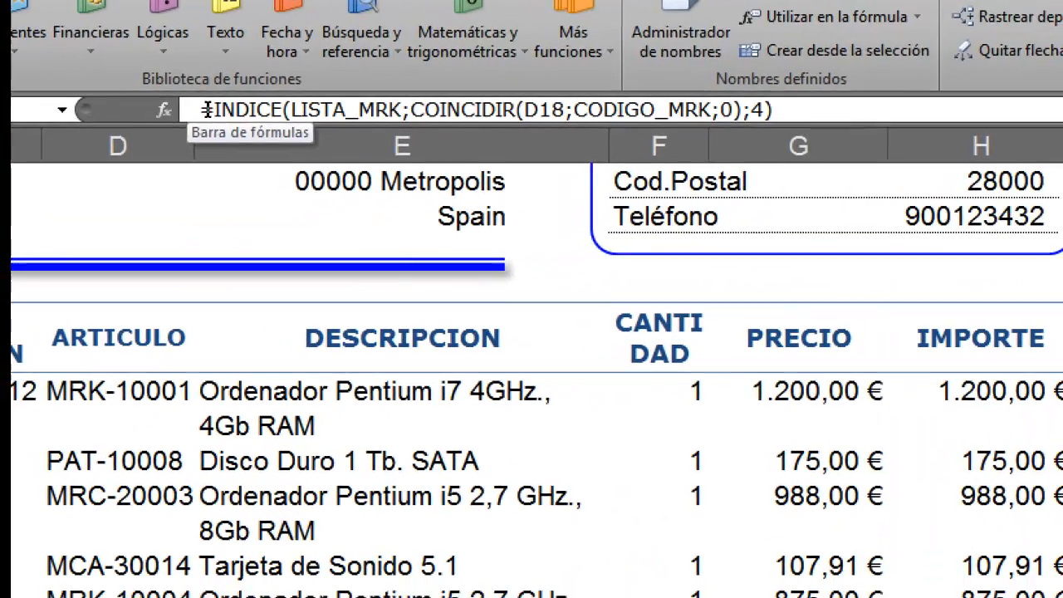
pyautogui.click(171, 116)
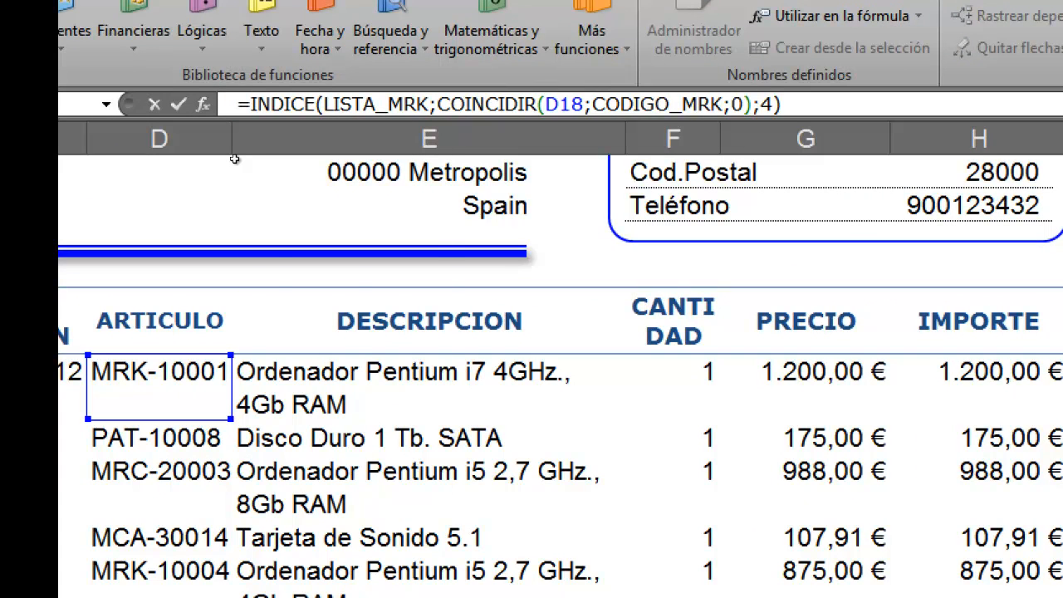
pyautogui.write('si')
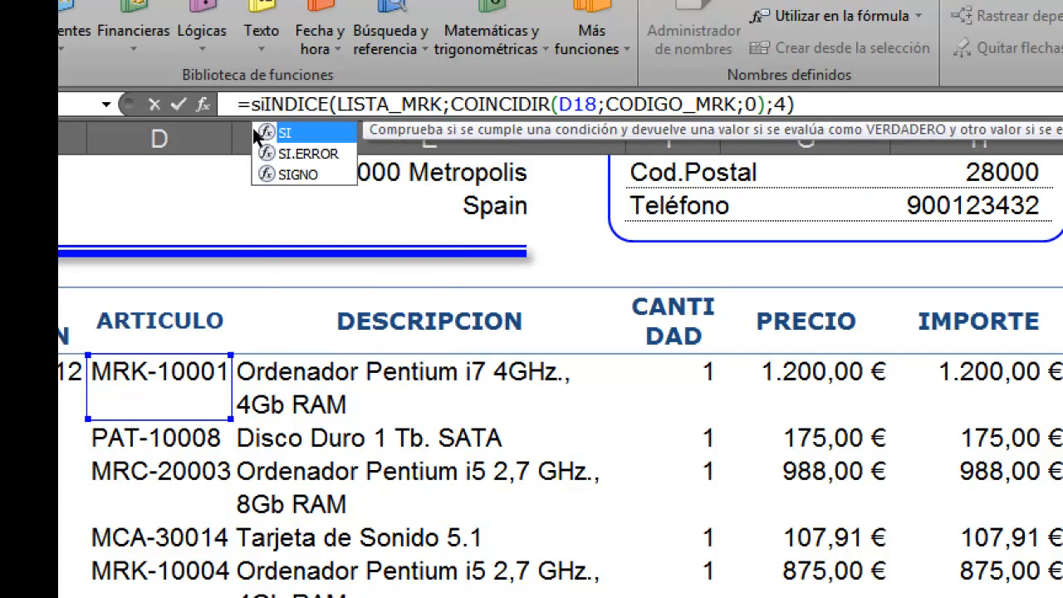
pyautogui.press('Down')
pyautogui.press('Tab')
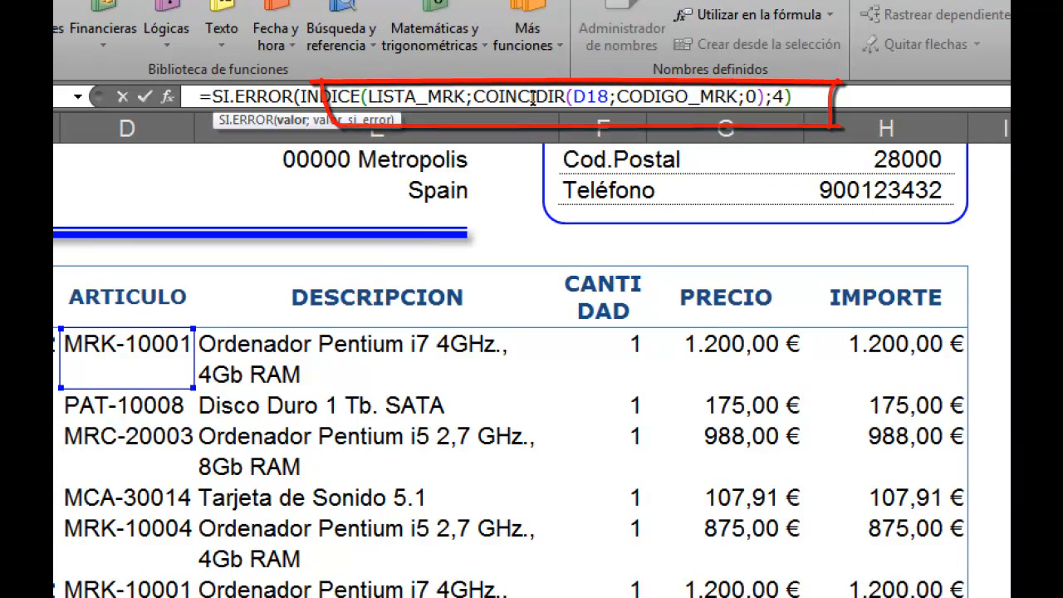
pyautogui.write(';')
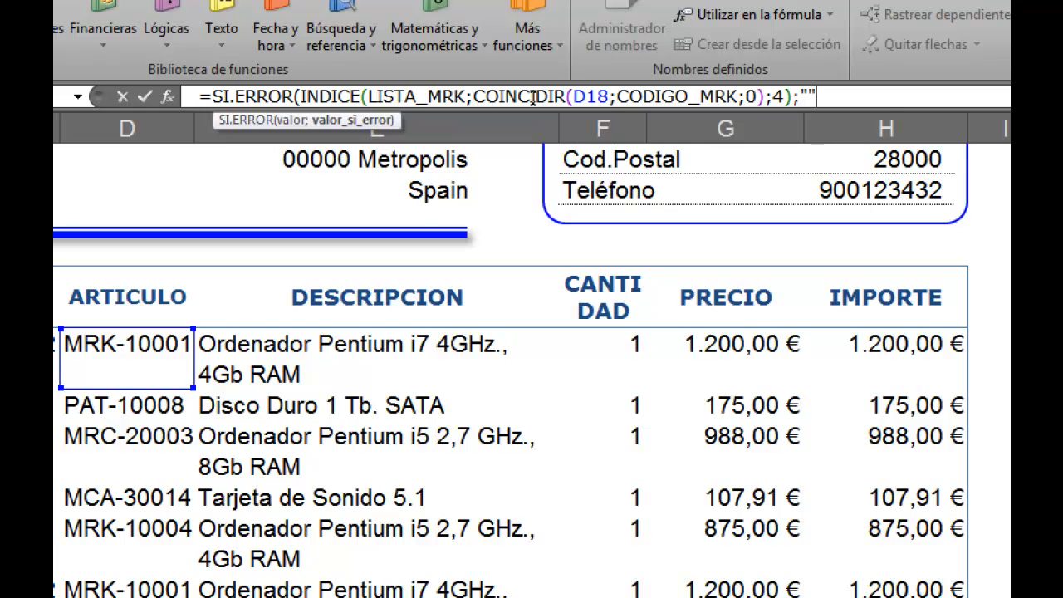
pyautogui.write(')')
pyautogui.press('Return')
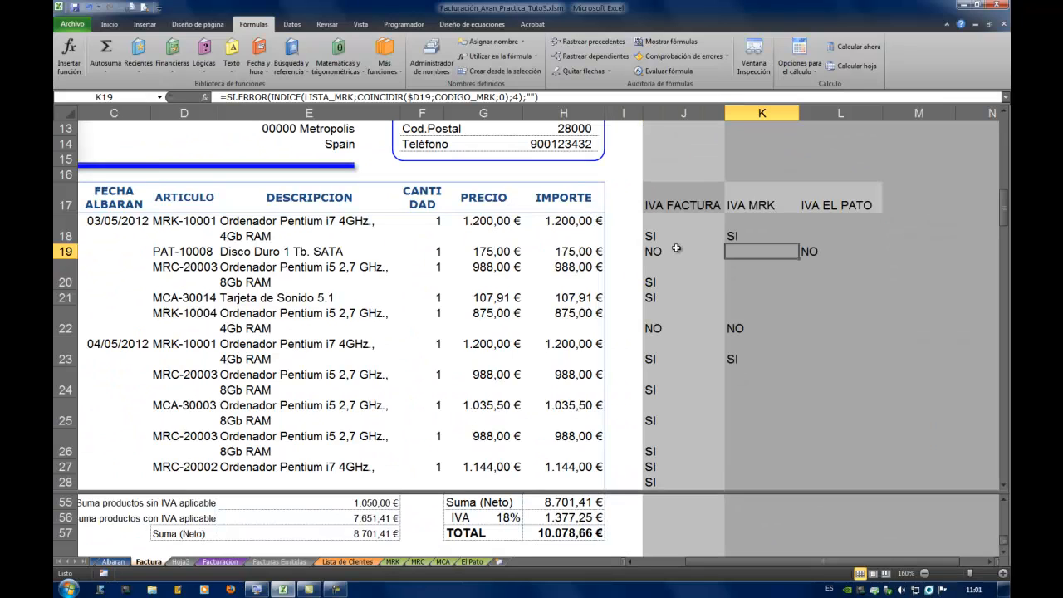
# Compare the SI.ERROR formulas of K18 and L18 for differences in how D18 is referenced.
pyautogui.click(755, 235)
pyautogui.click(838, 231)
pyautogui.click(761, 230)
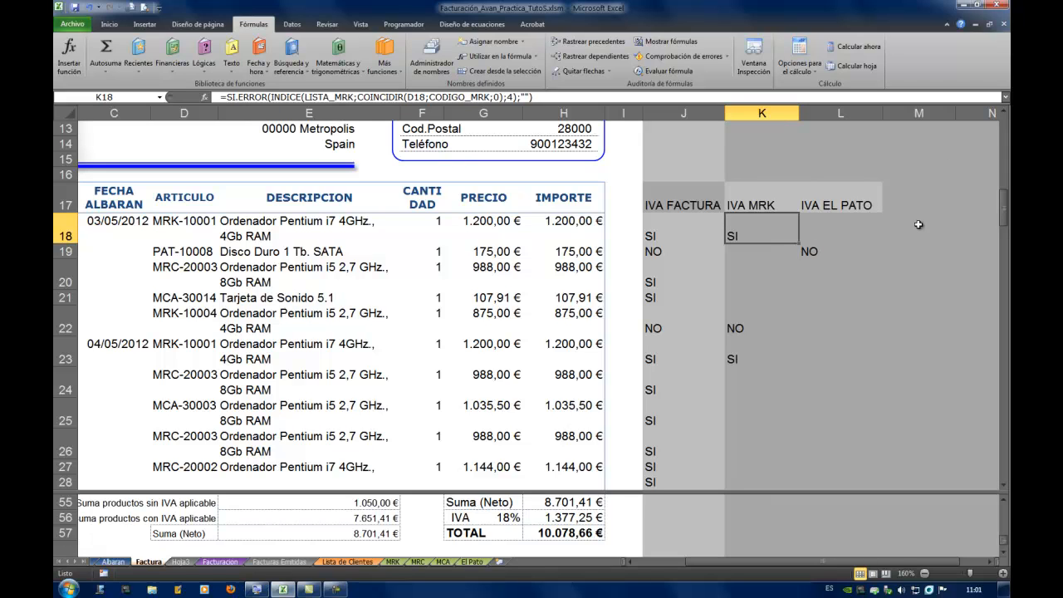
pyautogui.click(838, 237)
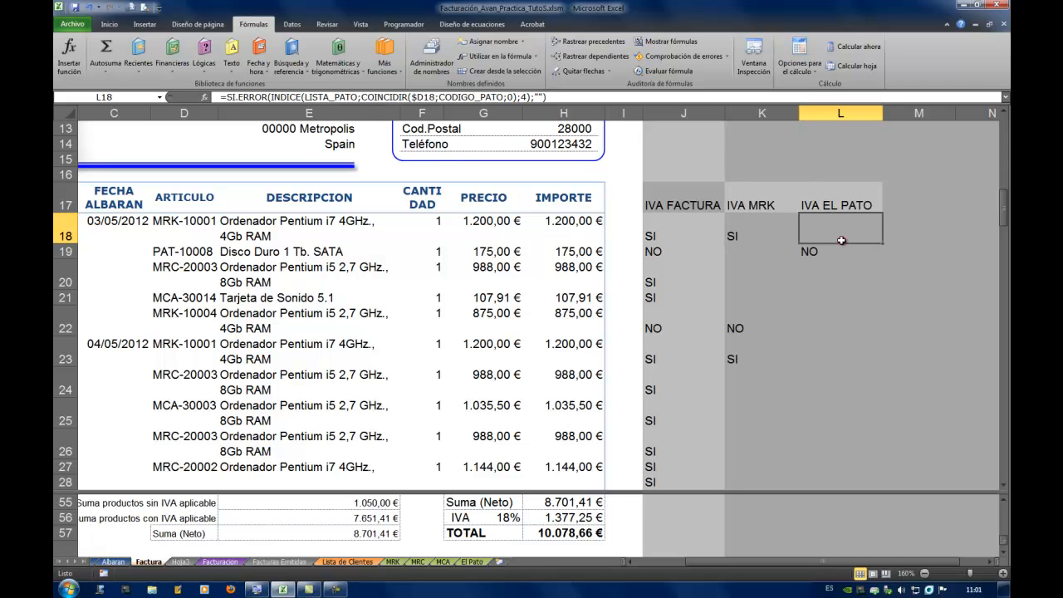
pyautogui.click(768, 236)
pyautogui.click(840, 234)
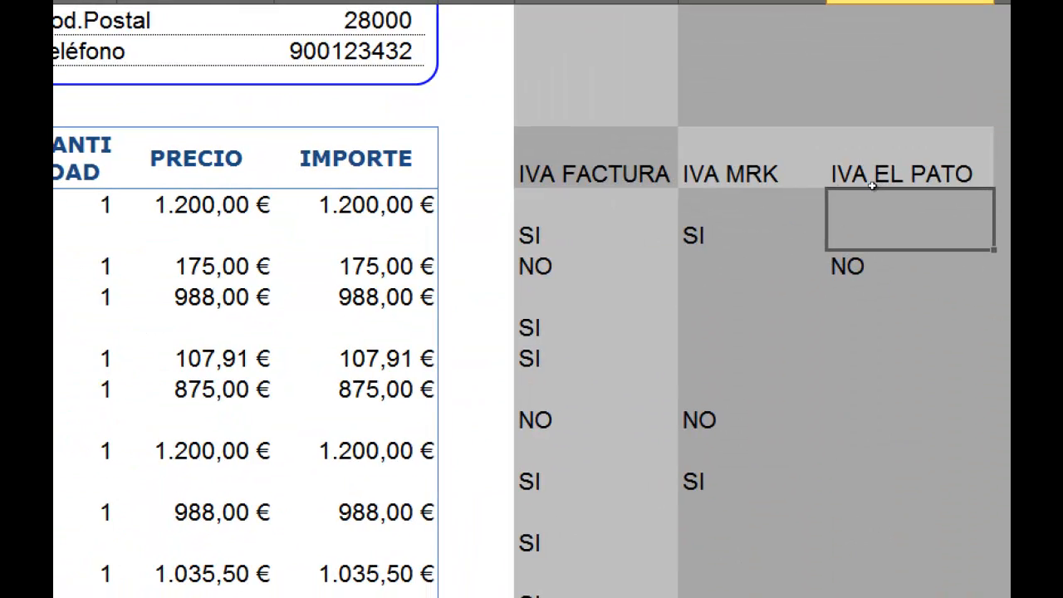
# Fix the column of the article code reference in the K18 formula, turning D18 into $D18.
pyautogui.click(760, 231)
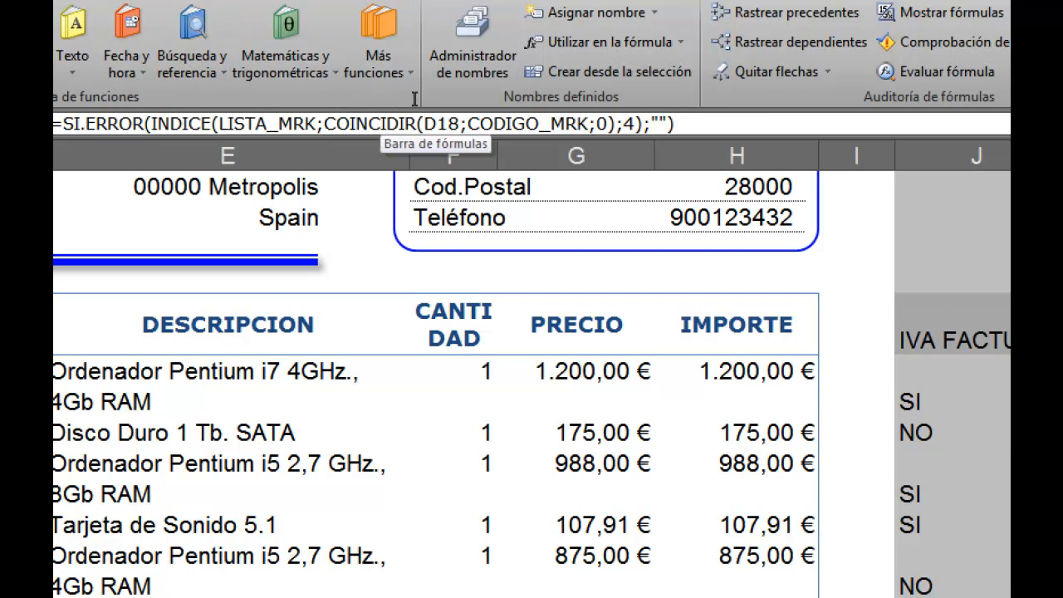
pyautogui.click(417, 123)
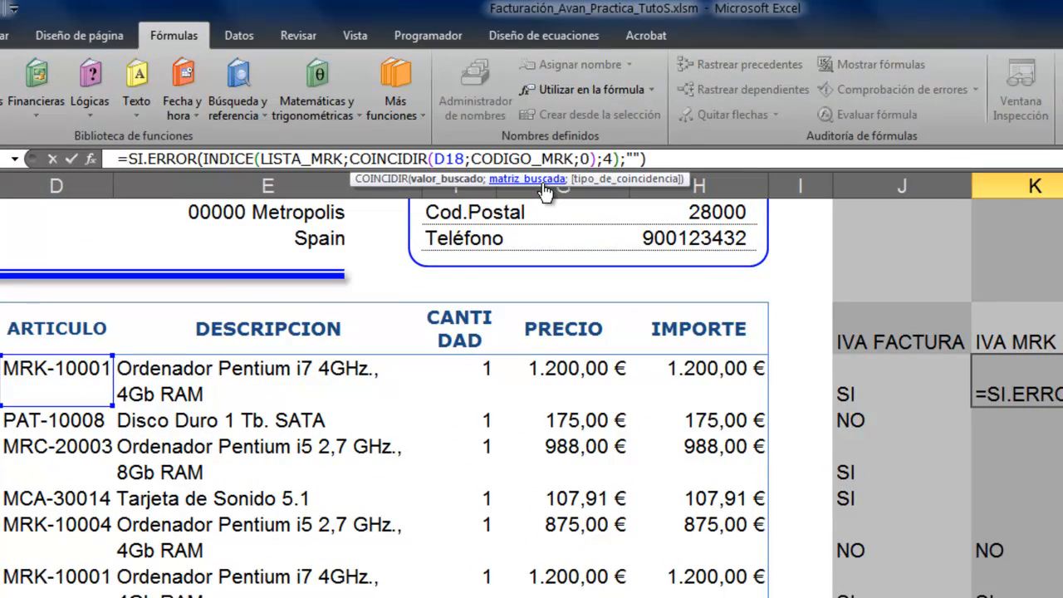
pyautogui.press('F4')
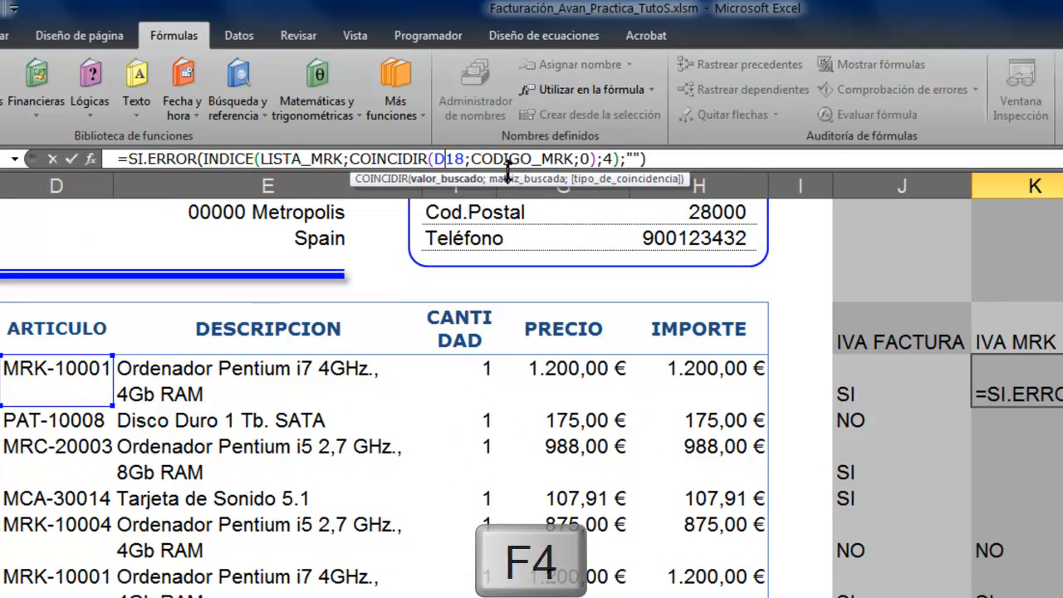
pyautogui.press('F4')
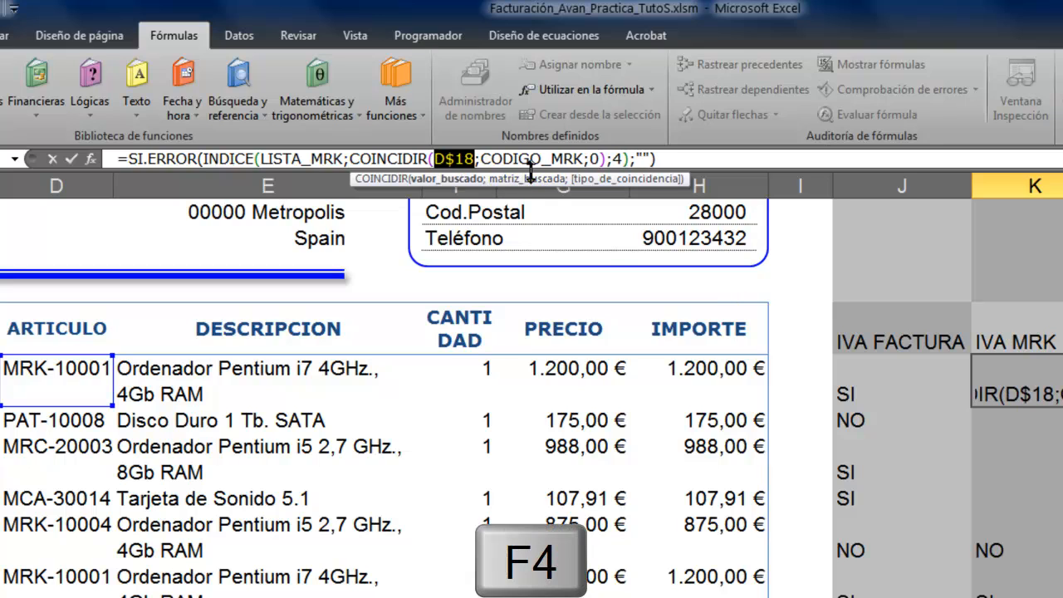
pyautogui.press('F4')
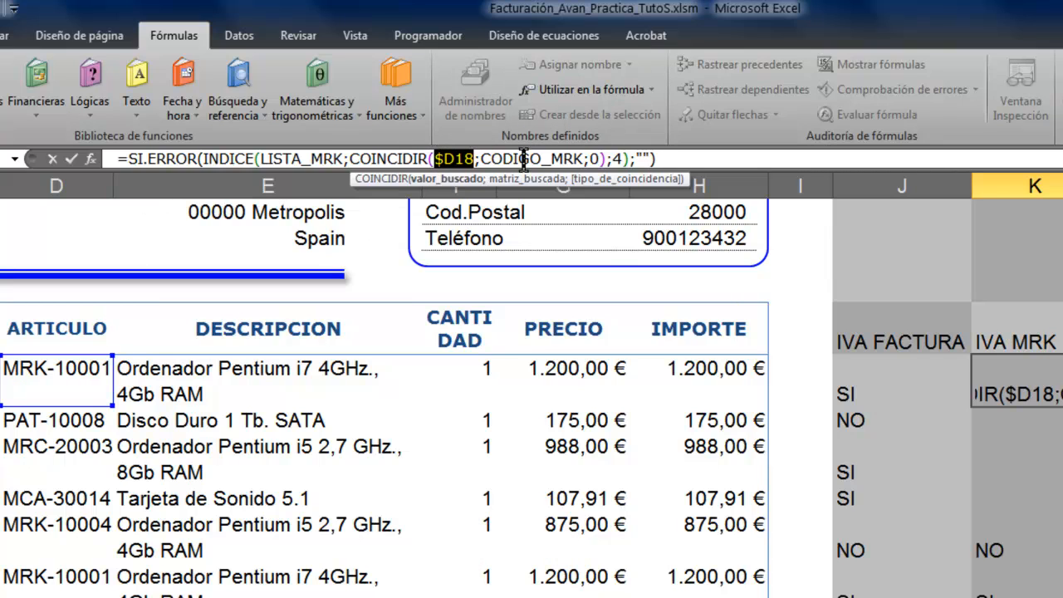
pyautogui.press('Return')
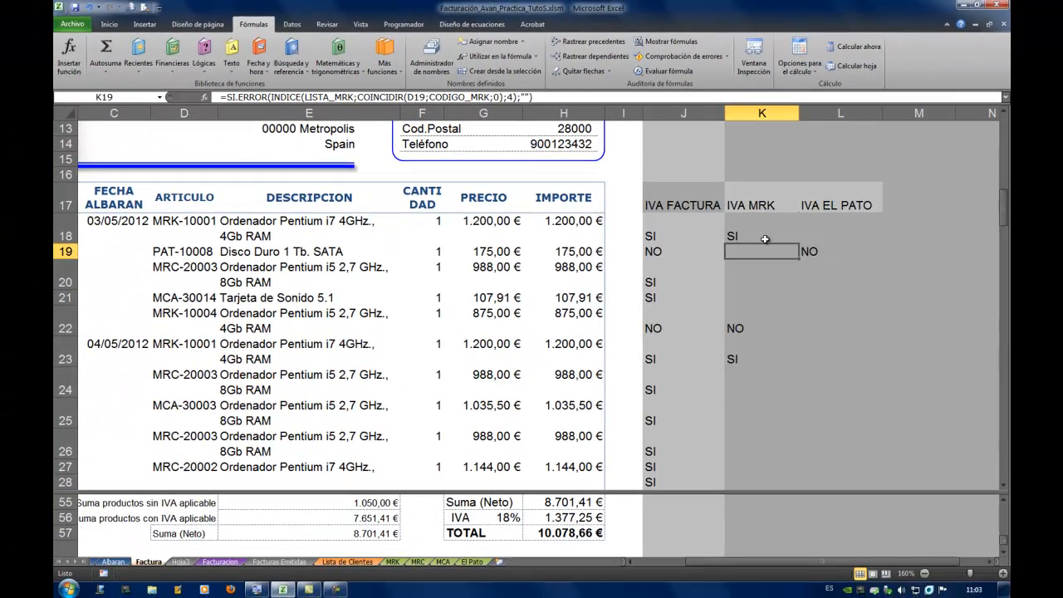
# Fill the K18 formula down the IVA MRK column to row 24 and check the copied formulas.
pyautogui.click(765, 239)
pyautogui.moveTo(799, 243); pyautogui.dragTo(798, 390)
pyautogui.click(782, 266)
pyautogui.click(762, 336)
pyautogui.click(762, 406)
pyautogui.click(762, 327)
pyautogui.click(762, 276)
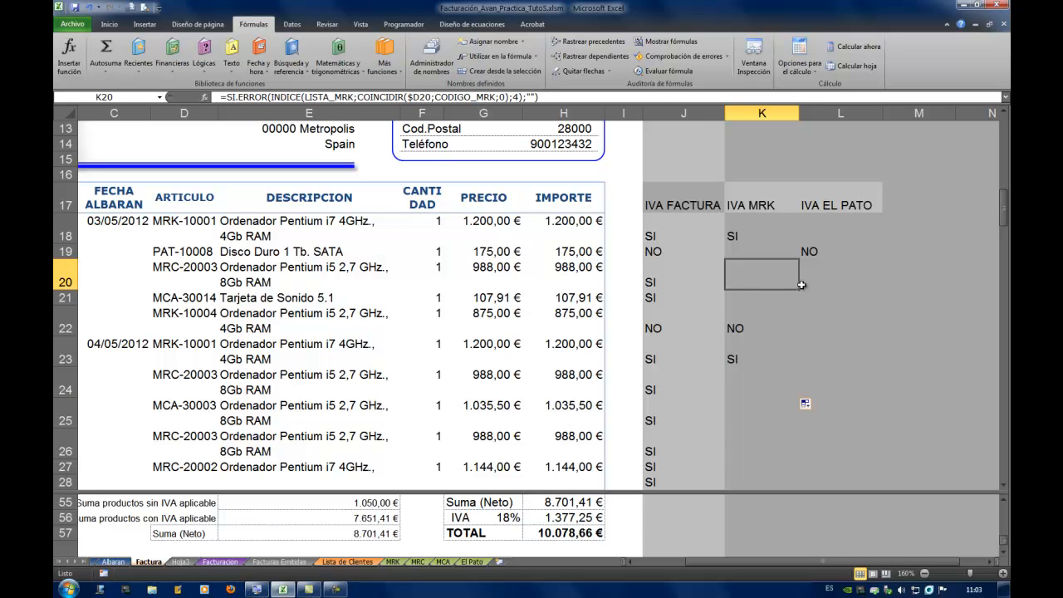
# Compare the lookup formulas in K18 and L18, looking at the fixed $D18 reference in each.
pyautogui.click(809, 236)
pyautogui.click(764, 238)
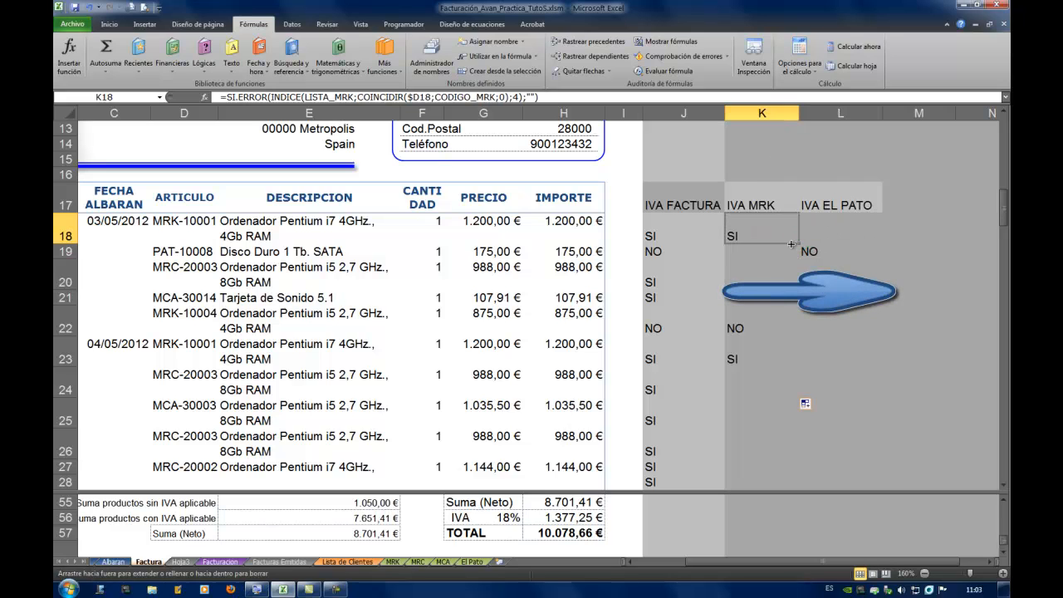
pyautogui.click(857, 237)
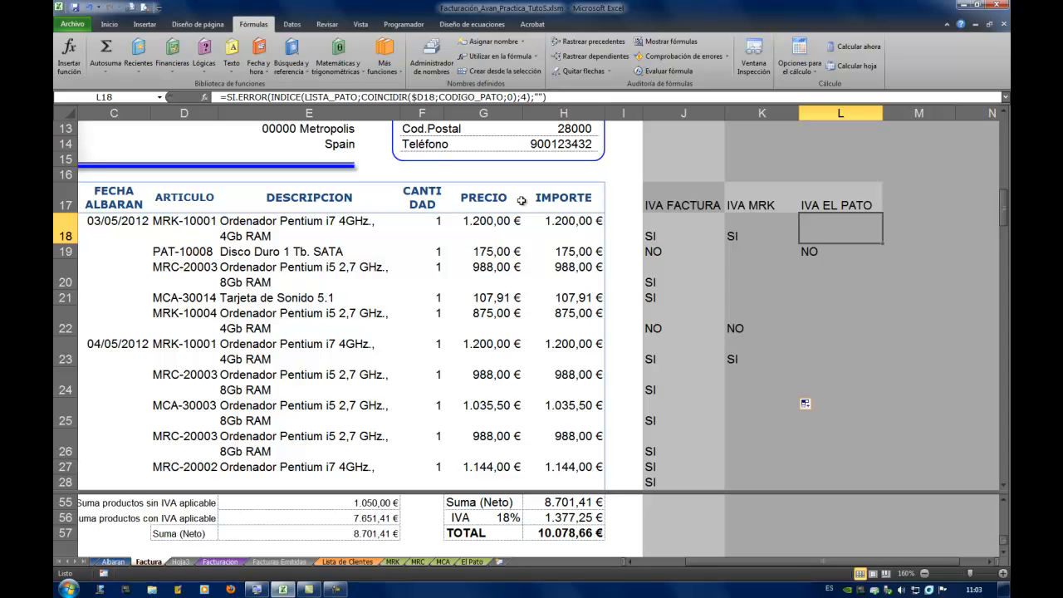
# Make the article code reference in the K18 formula relative again, changing $D18 to D18.
pyautogui.click(757, 231)
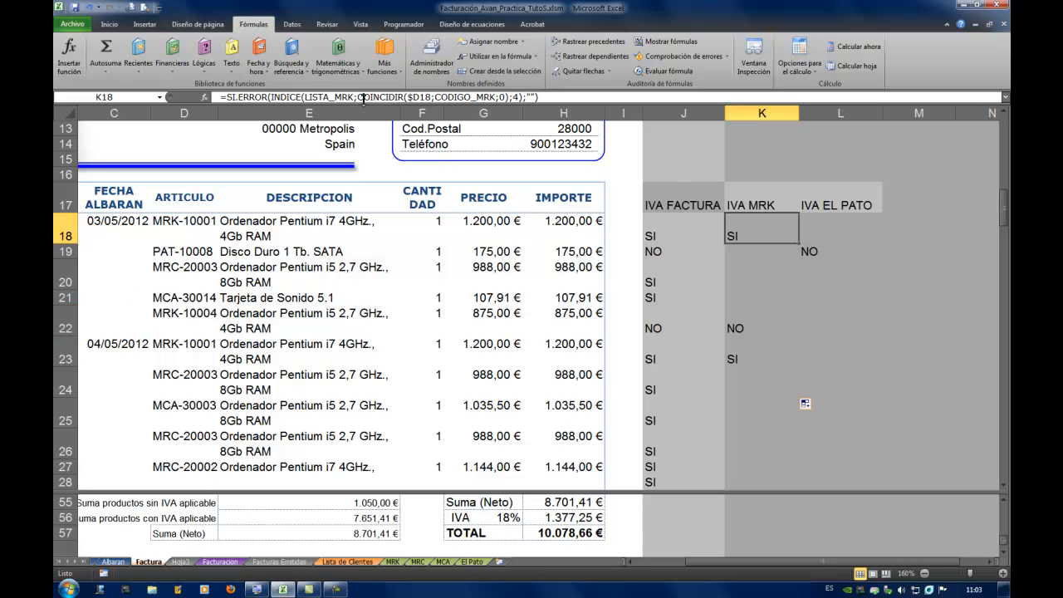
pyautogui.click(408, 97)
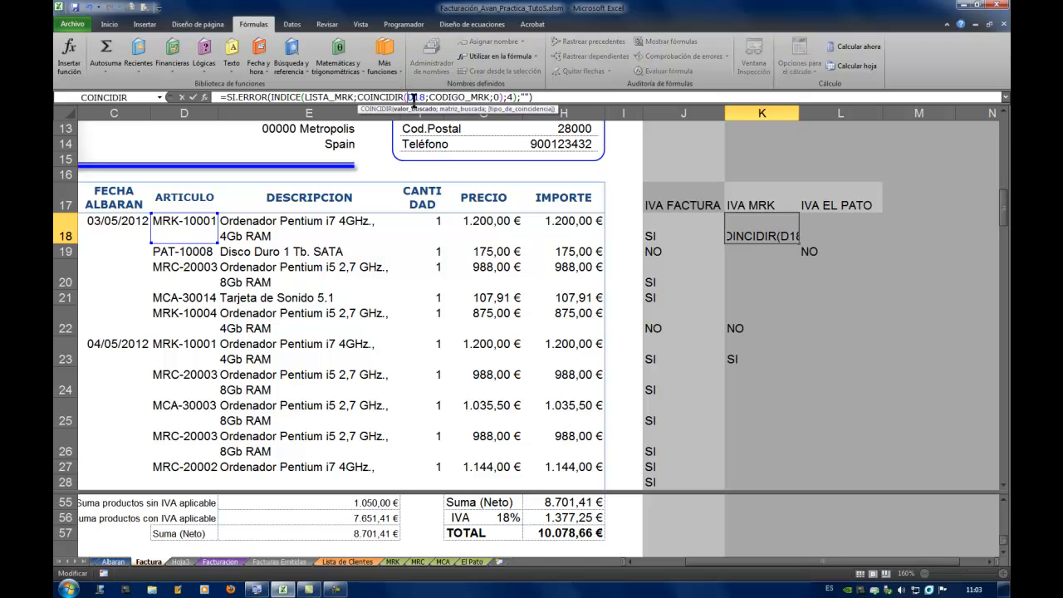
pyautogui.press('Return')
# Try copying the K18 formula with its relative D18 reference across to L18, and undo the copy.
pyautogui.click(743, 236)
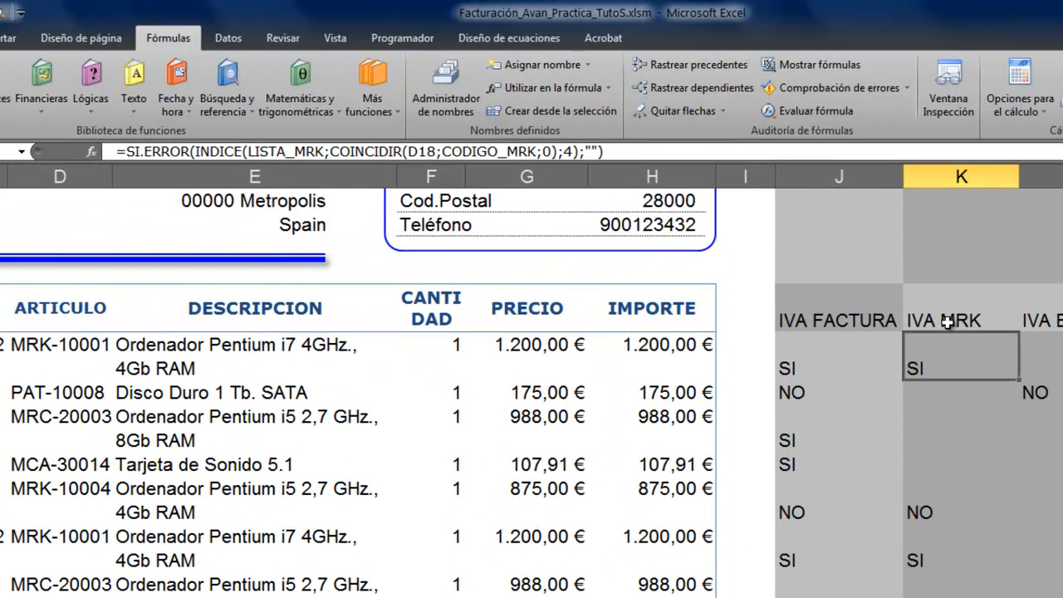
pyautogui.moveTo(1019, 378); pyautogui.dragTo(1061, 377)
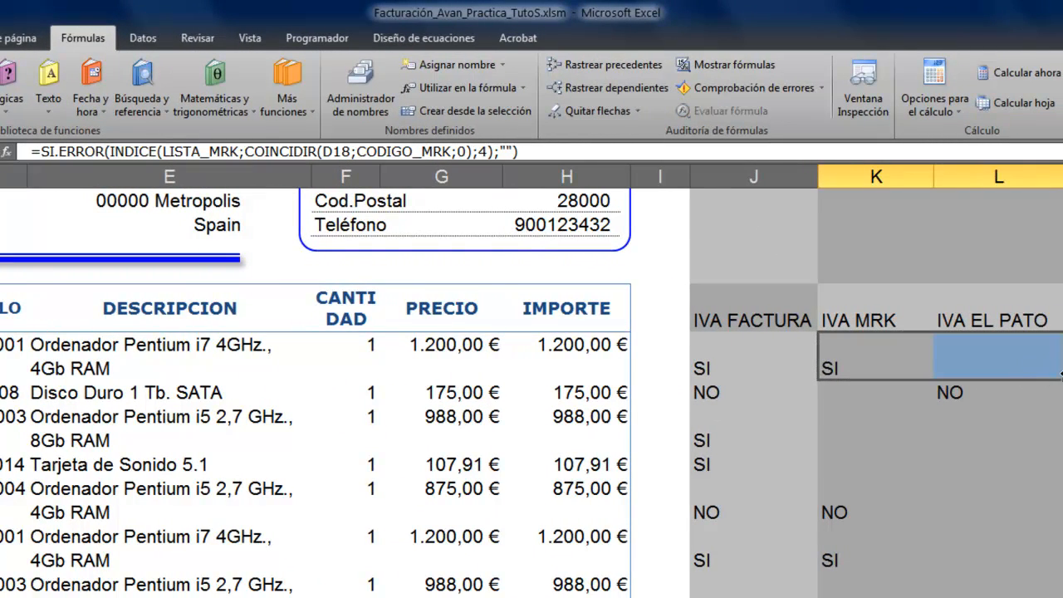
pyautogui.click(1056, 370)
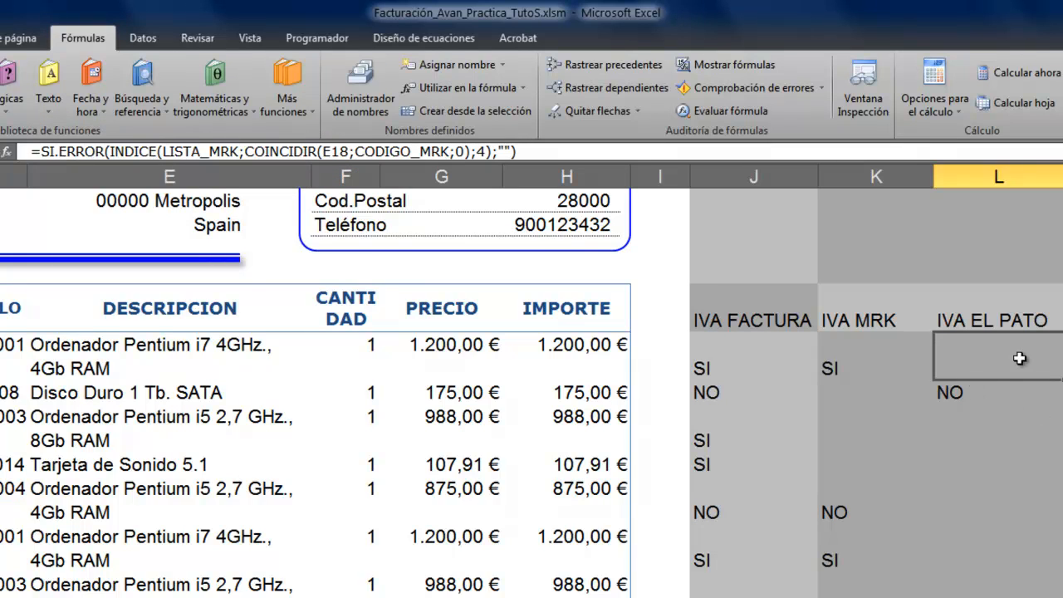
pyautogui.hotkey('ctrl', 'z')
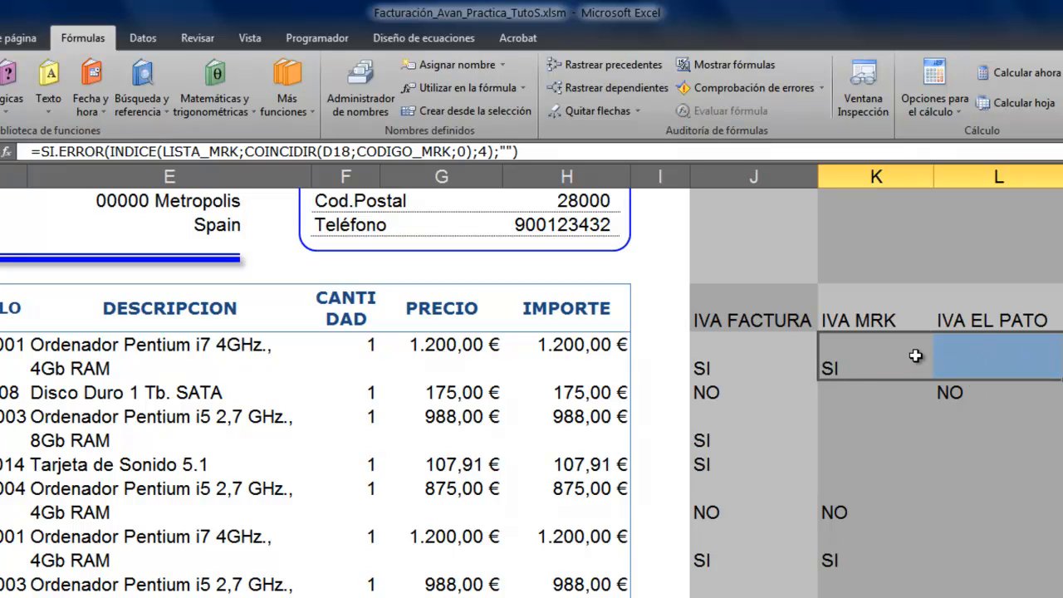
pyautogui.hotkey('ctrl', 'z')
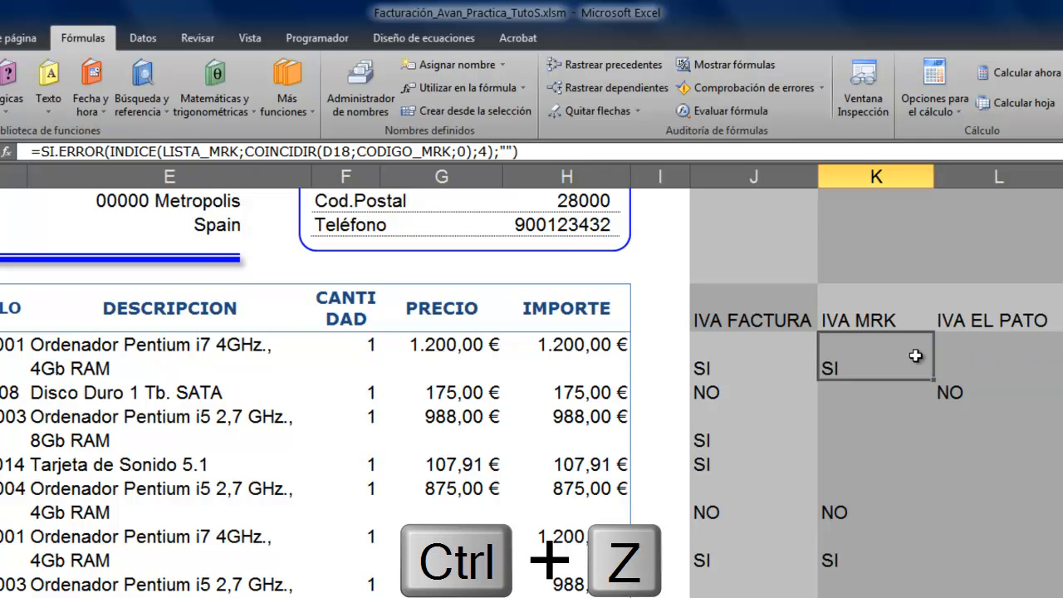
# Compare the restored IVA EL PATO formula in L18 with the IVA MRK formula in K18.
pyautogui.click(953, 357)
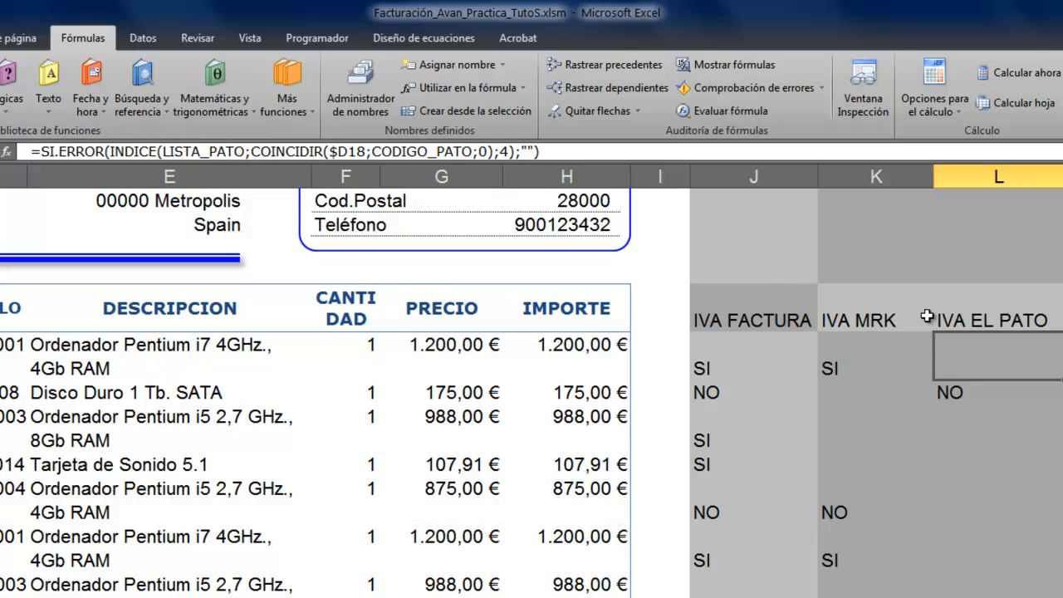
pyautogui.click(890, 364)
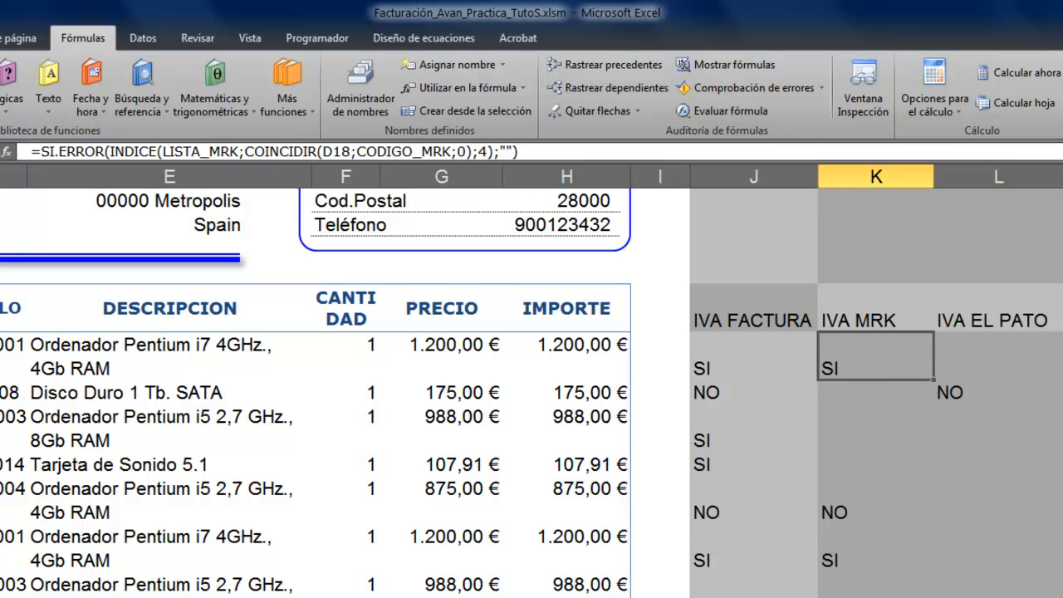
pyautogui.click(1060, 365)
pyautogui.click(1006, 360)
pyautogui.click(886, 363)
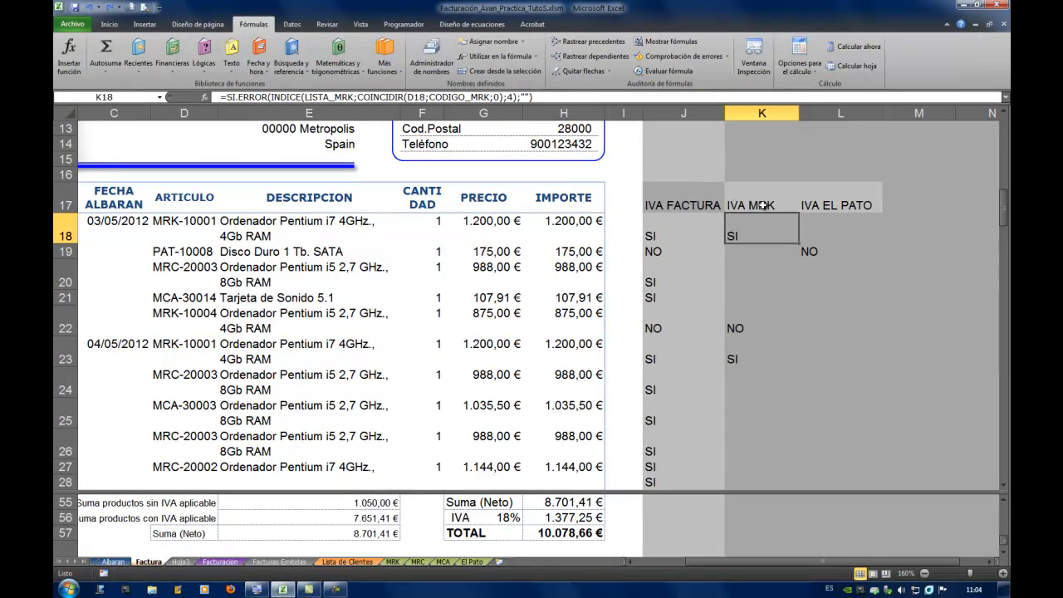
# Inspect the IVA MRK formulas in K19, K21, K22, K24, K26 and K18 for their article code references.
pyautogui.click(771, 254)
pyautogui.click(764, 297)
pyautogui.click(761, 320)
pyautogui.click(759, 373)
pyautogui.click(754, 445)
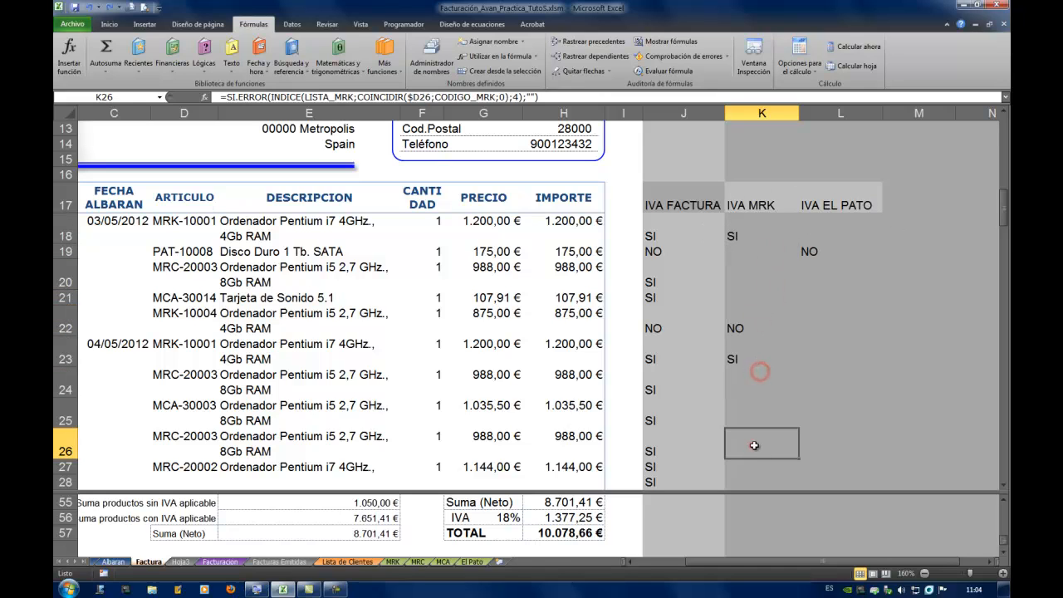
pyautogui.click(755, 227)
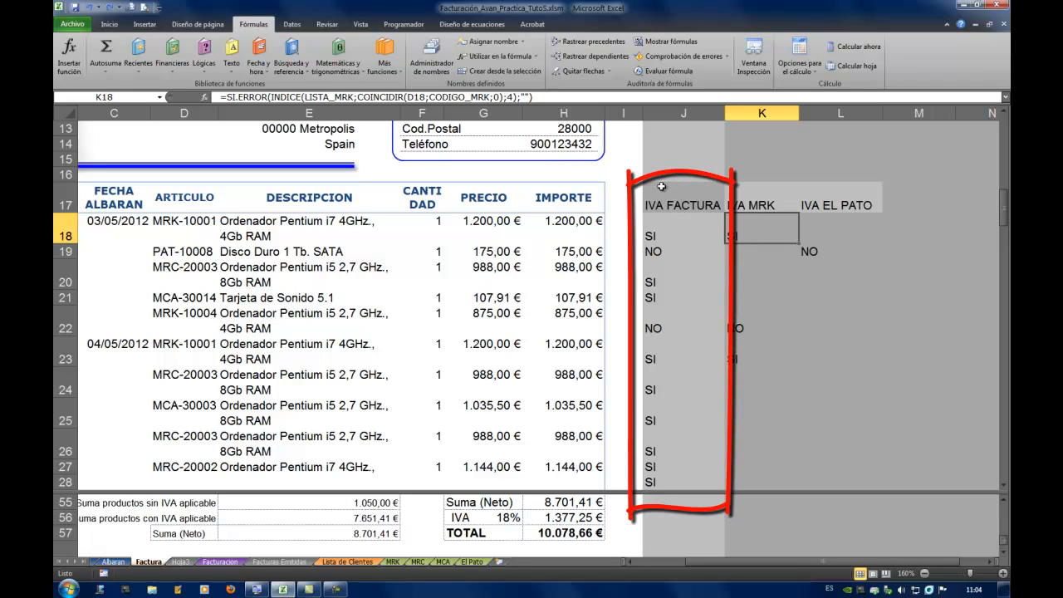
# Examine the SI and O formula in J18 together with the K18 and L18 cells it tests for "NO".
pyautogui.click(688, 229)
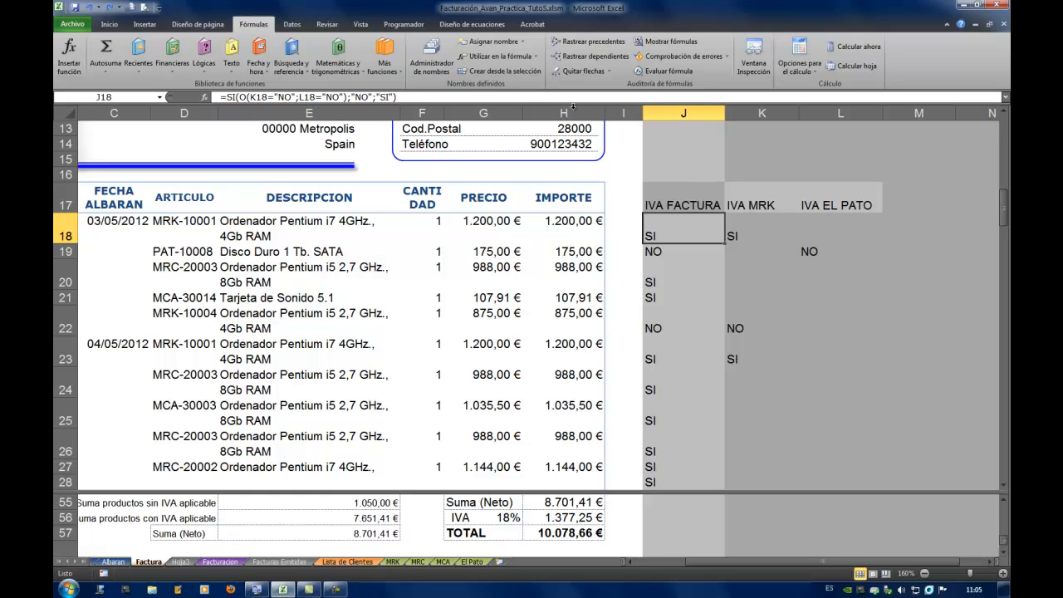
pyautogui.click(742, 235)
pyautogui.click(851, 232)
pyautogui.click(759, 230)
pyautogui.click(848, 229)
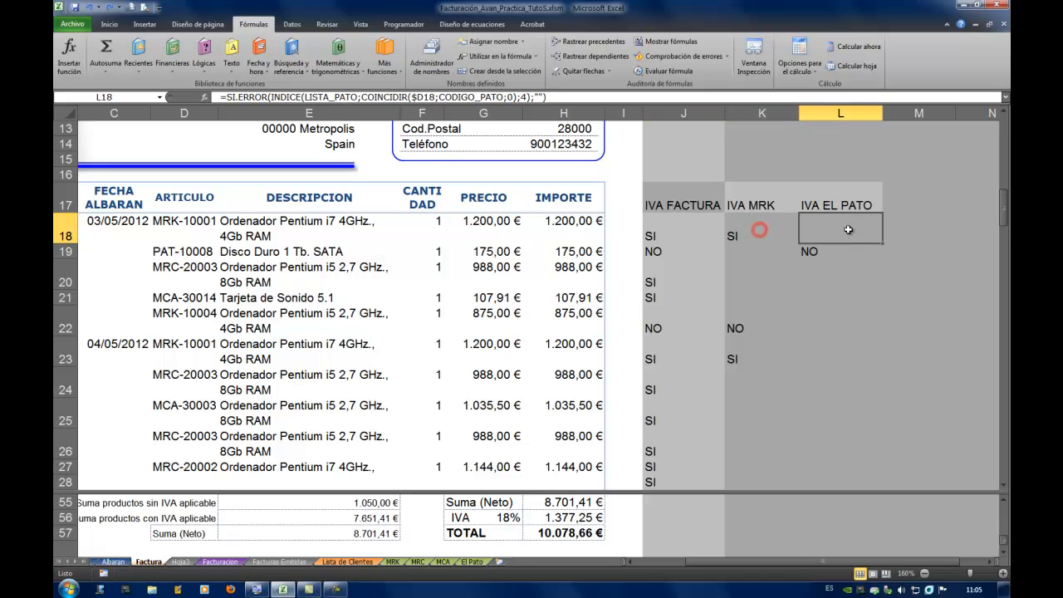
pyautogui.click(772, 230)
pyautogui.click(677, 230)
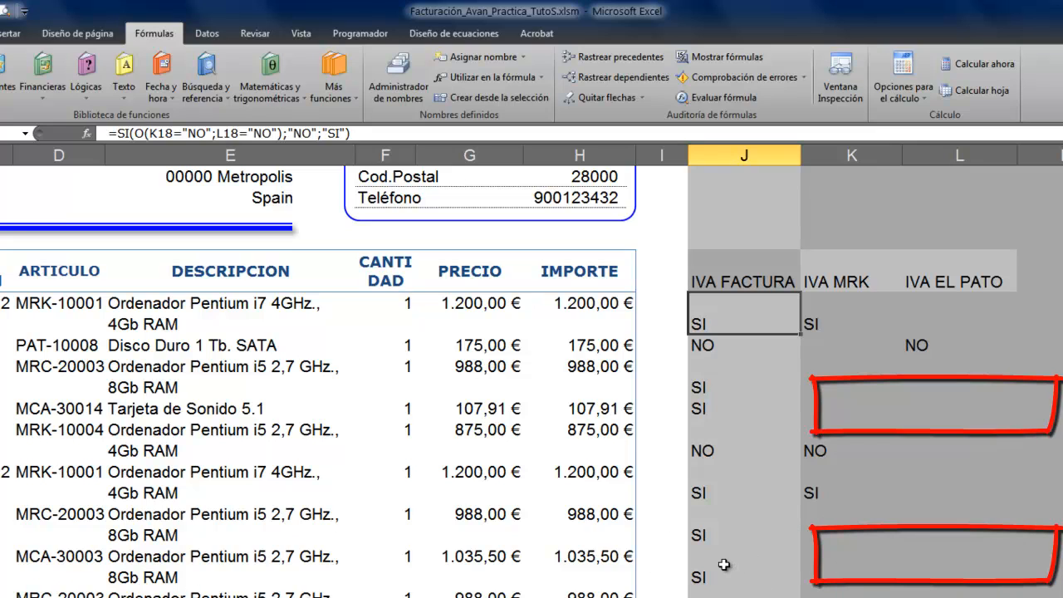
# Compare the IVA FACTURA formulas in rows 24 and 25 with the IVA MRK lookups beside them.
pyautogui.click(752, 530)
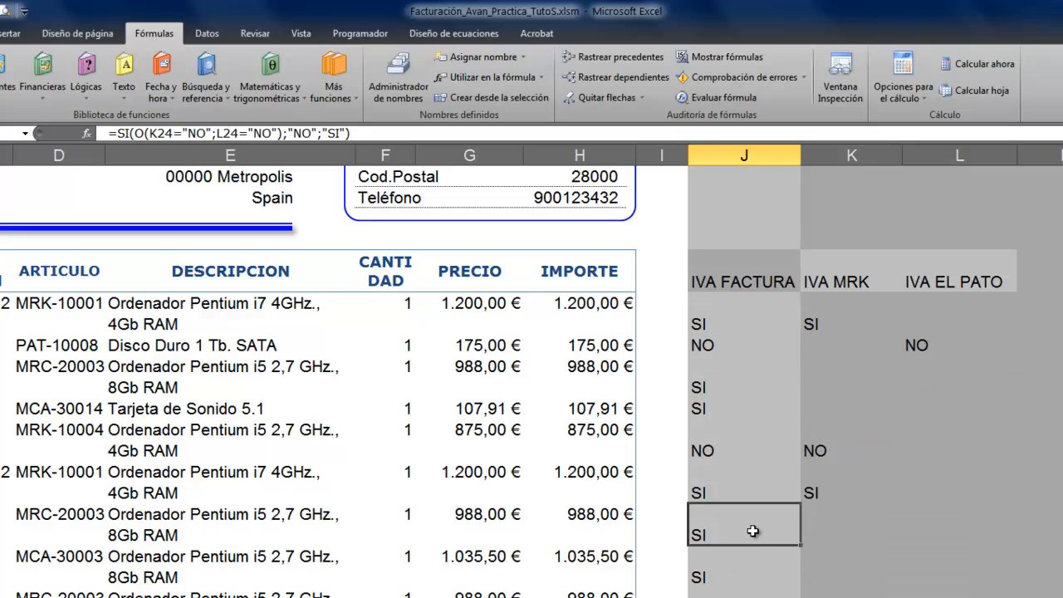
pyautogui.click(835, 529)
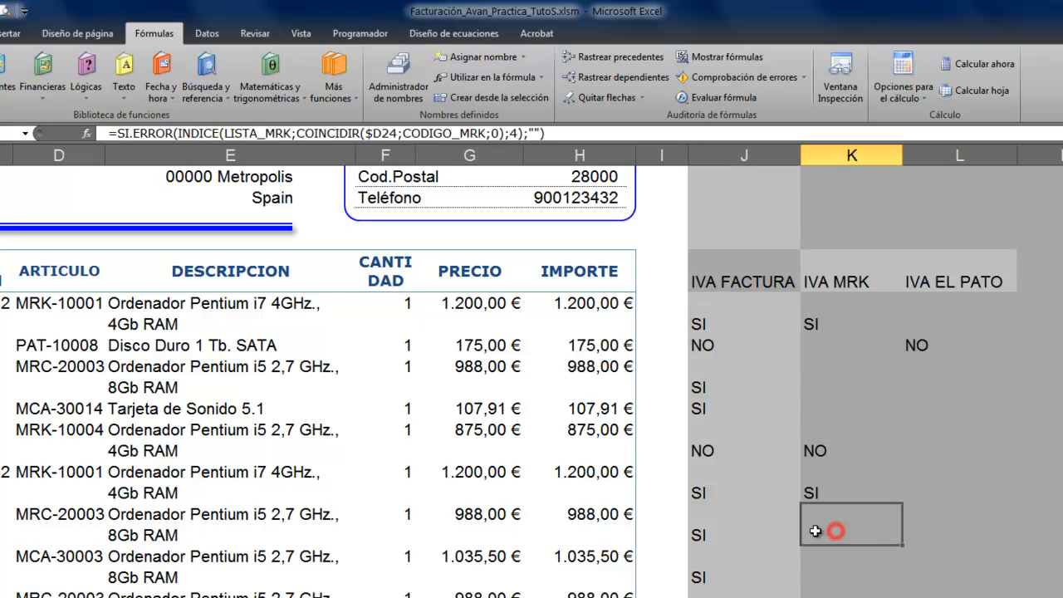
pyautogui.click(750, 531)
pyautogui.click(837, 531)
pyautogui.click(751, 571)
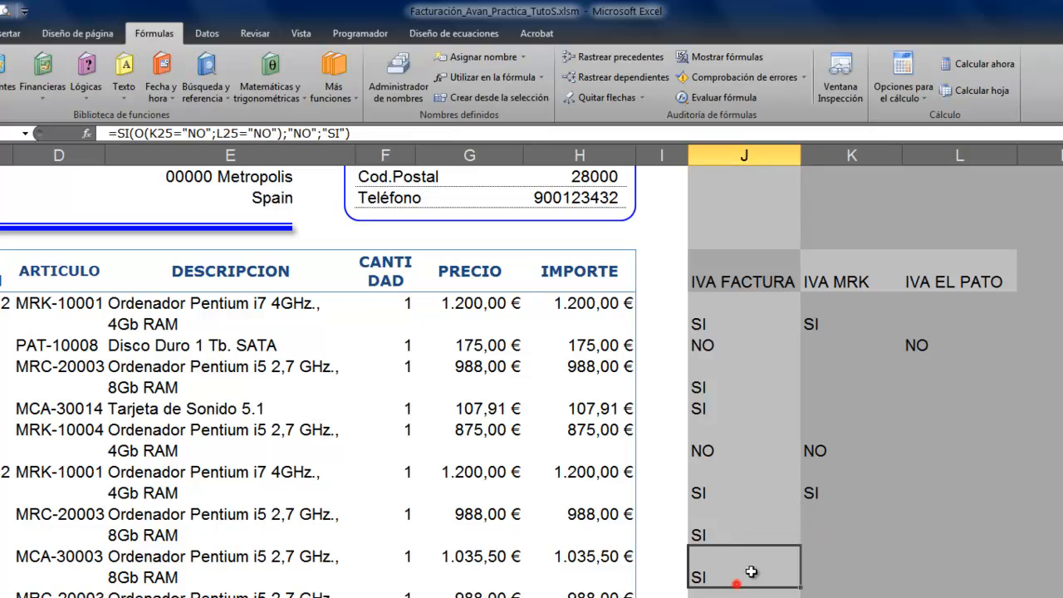
pyautogui.click(829, 563)
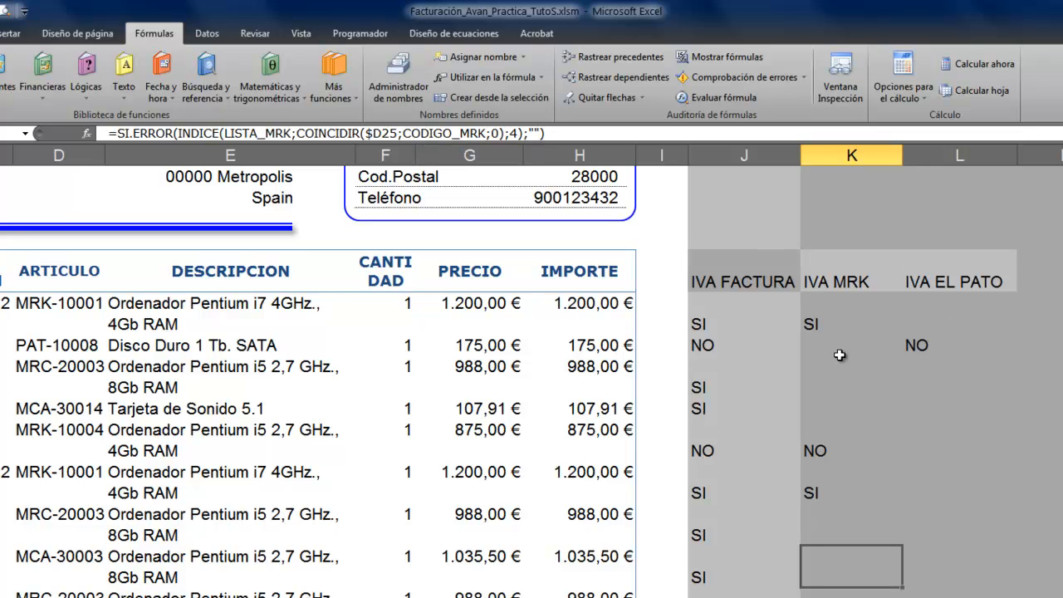
# Review the IVA MRK lookups in K18 and K23, and the row 21 formulas in columns J to L.
pyautogui.click(847, 316)
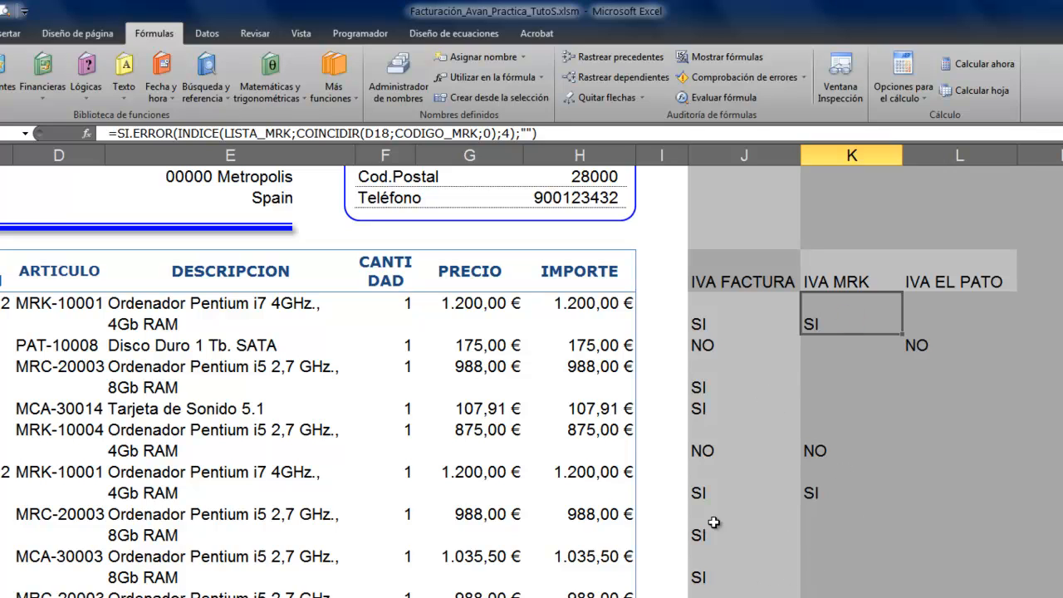
pyautogui.click(827, 495)
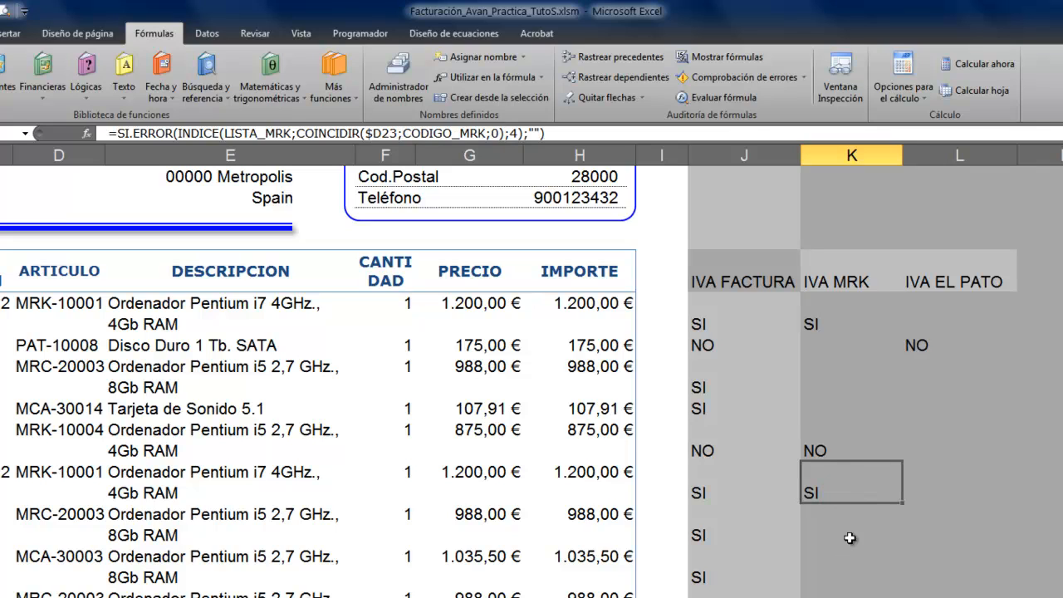
pyautogui.click(844, 410)
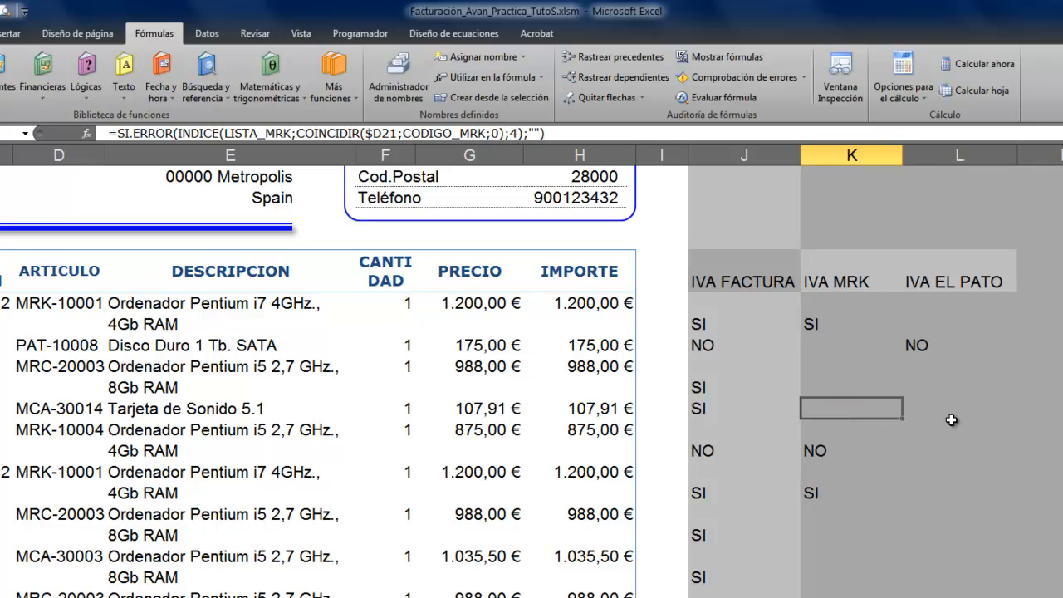
pyautogui.click(956, 408)
pyautogui.click(883, 409)
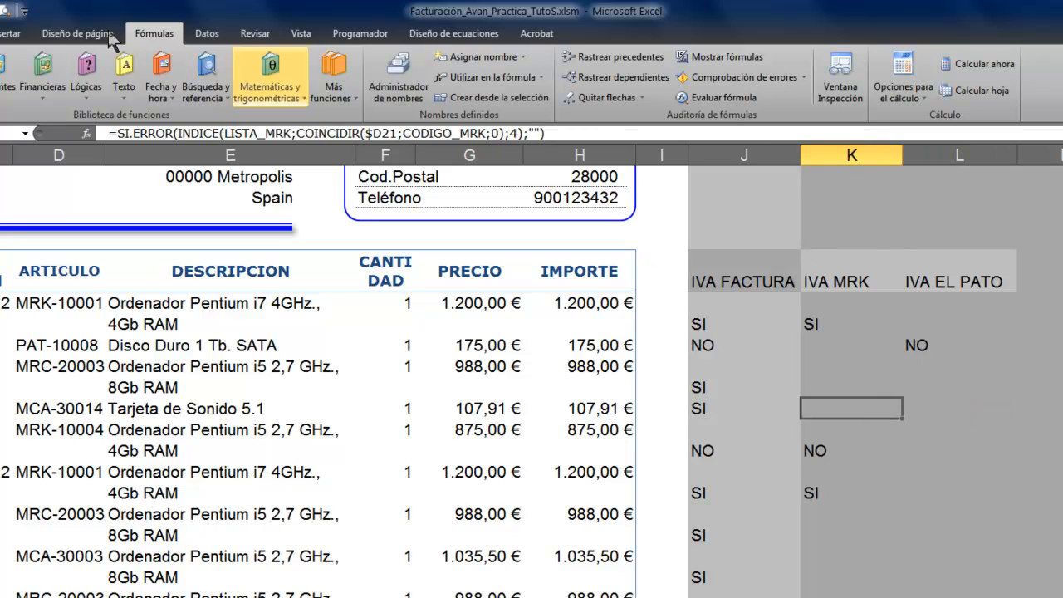
pyautogui.click(718, 405)
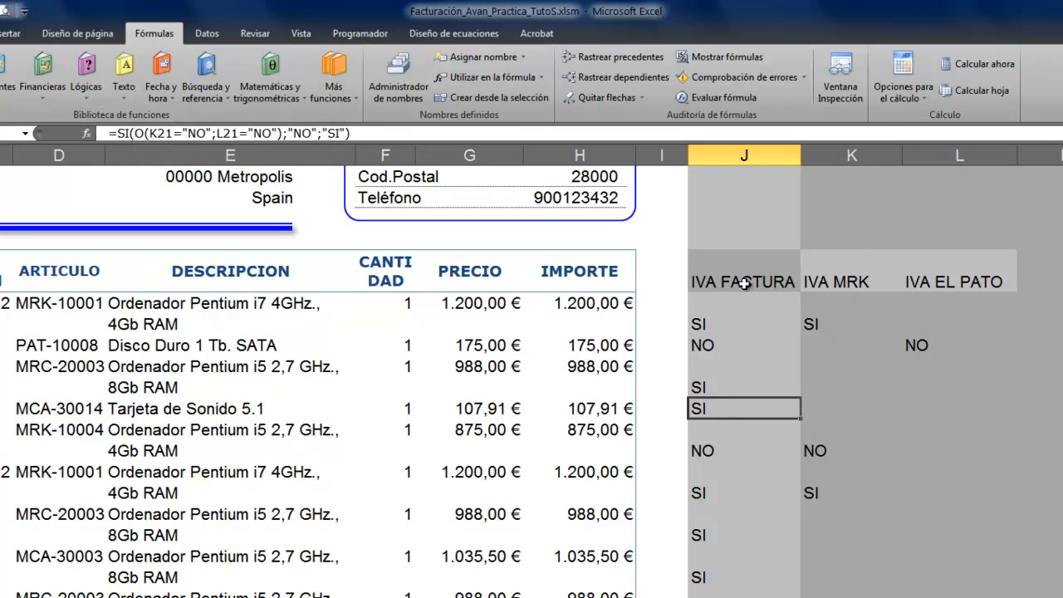
# Check how the IVA FACTURA formula in J22 evaluates the K22 and L22 lookups.
pyautogui.click(831, 458)
pyautogui.click(923, 450)
pyautogui.click(830, 450)
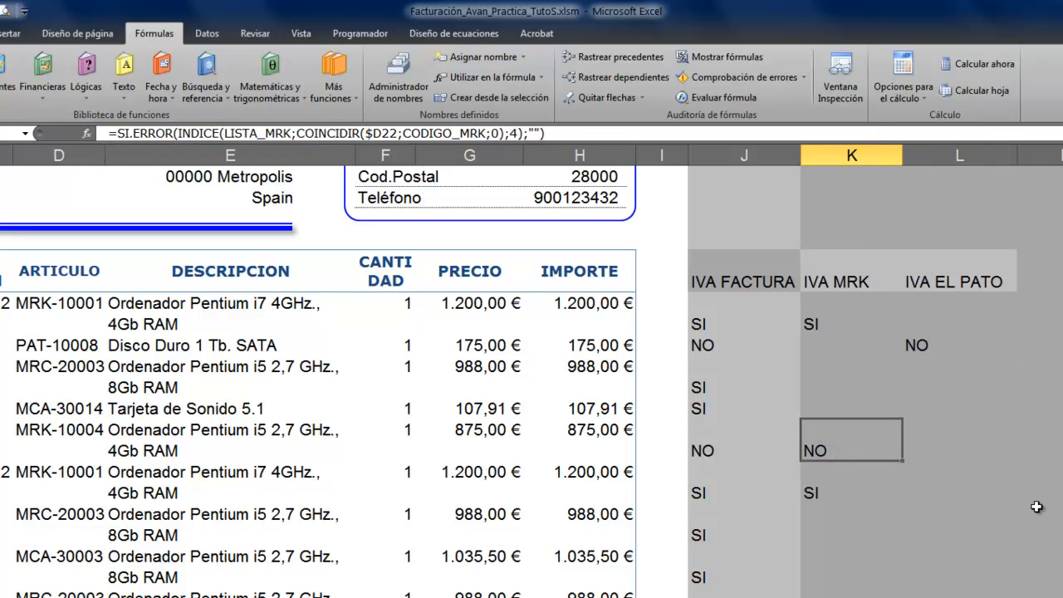
pyautogui.click(761, 443)
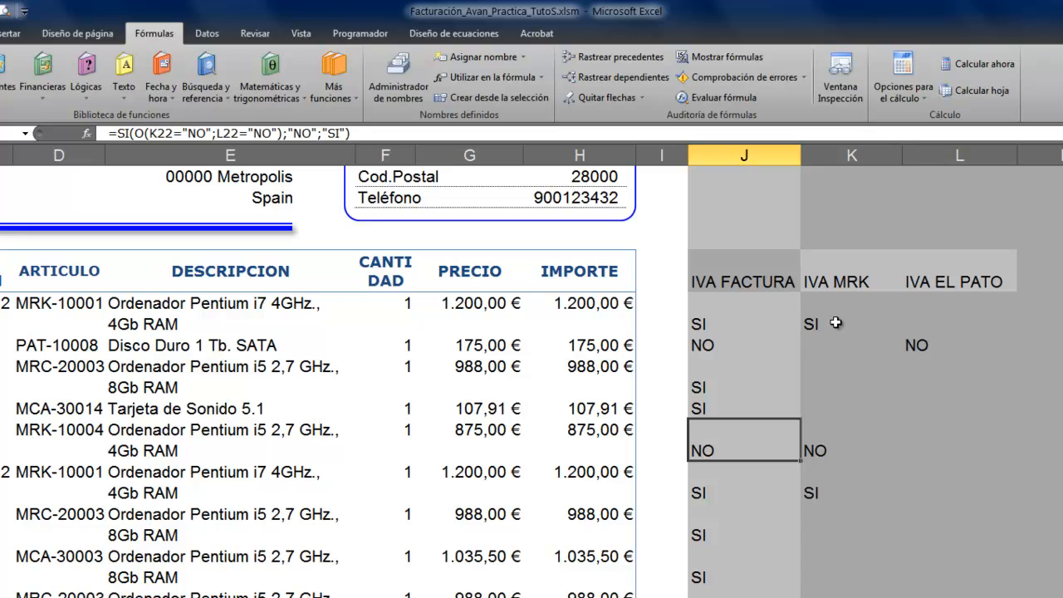
# Strip the SI.ERROR wrapper from the IVA MRK lookup in K20, leaving =INDICE(LISTA_MRK;COINCIDIR($D20;CODIGO_MRK;0);4).
pyautogui.click(851, 385)
pyautogui.click(938, 386)
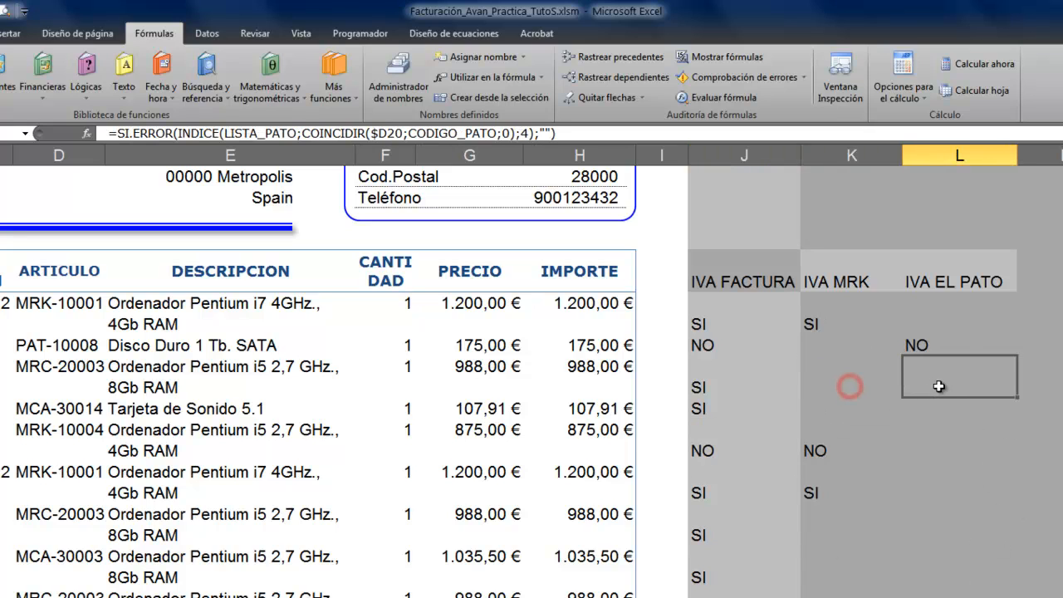
pyautogui.click(855, 383)
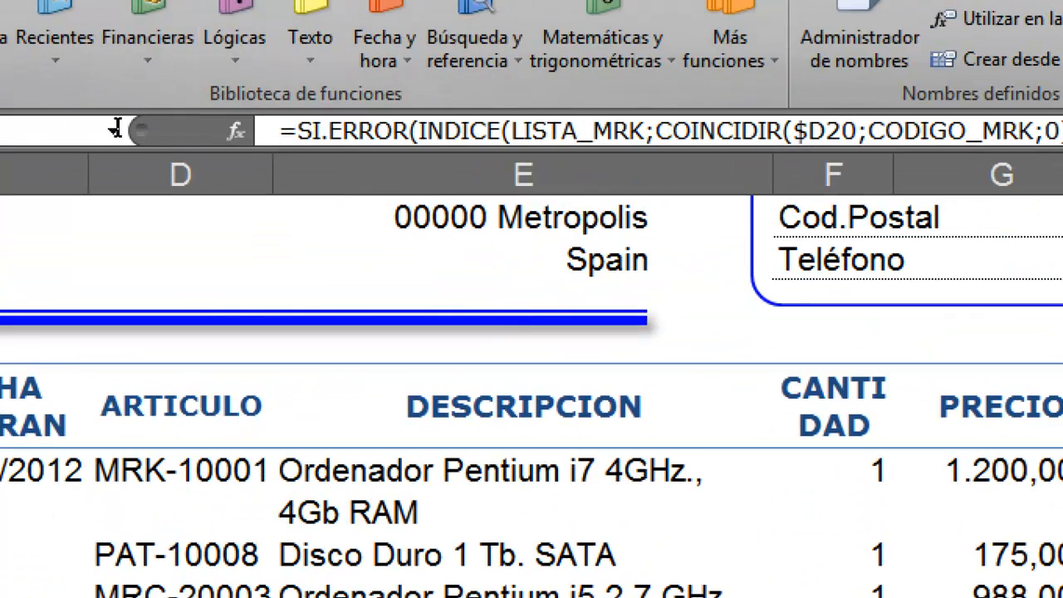
pyautogui.click(116, 133)
pyautogui.press('Delete')
pyautogui.press('Delete')
pyautogui.press('Delete')
pyautogui.press('Delete')
pyautogui.press('Delete')
pyautogui.press('Delete')
pyautogui.press('Delete')
pyautogui.press('Delete')
pyautogui.press('Delete')
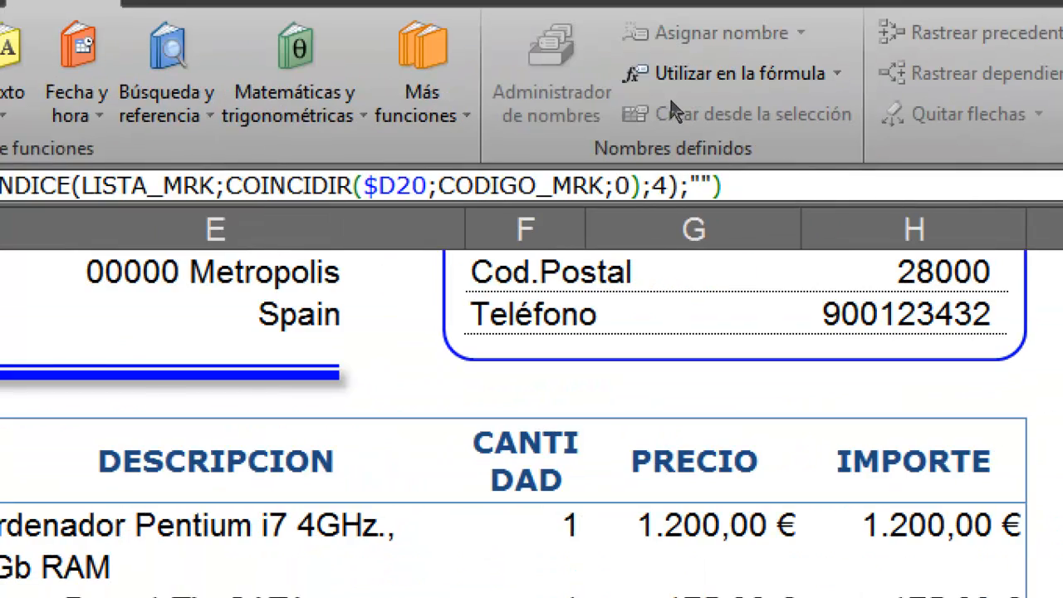
pyautogui.click(1029, 132)
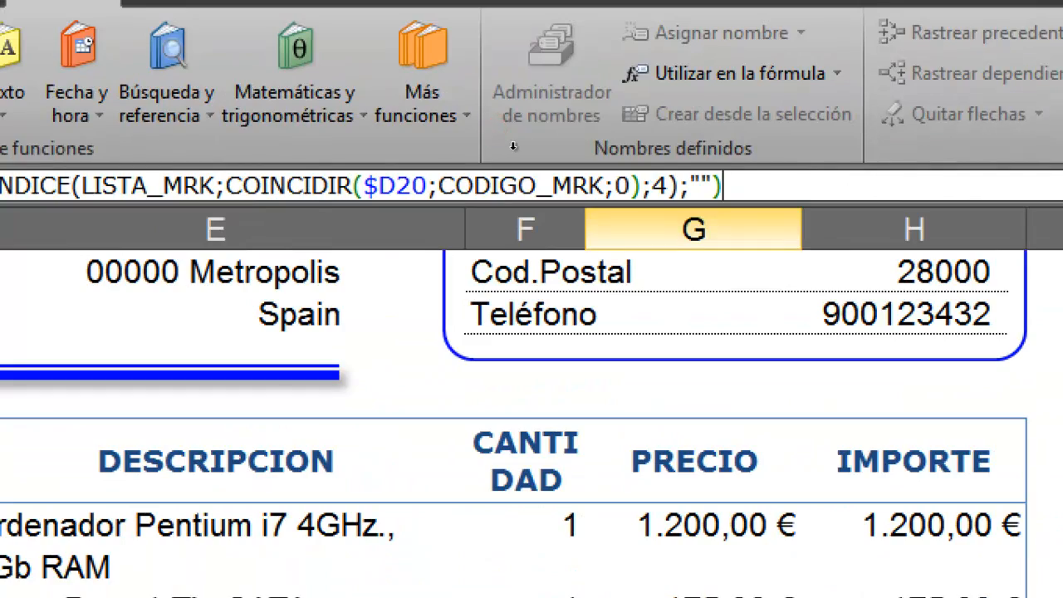
pyautogui.press('BackSpace')
pyautogui.press('BackSpace')
pyautogui.press('BackSpace')
pyautogui.press('BackSpace')
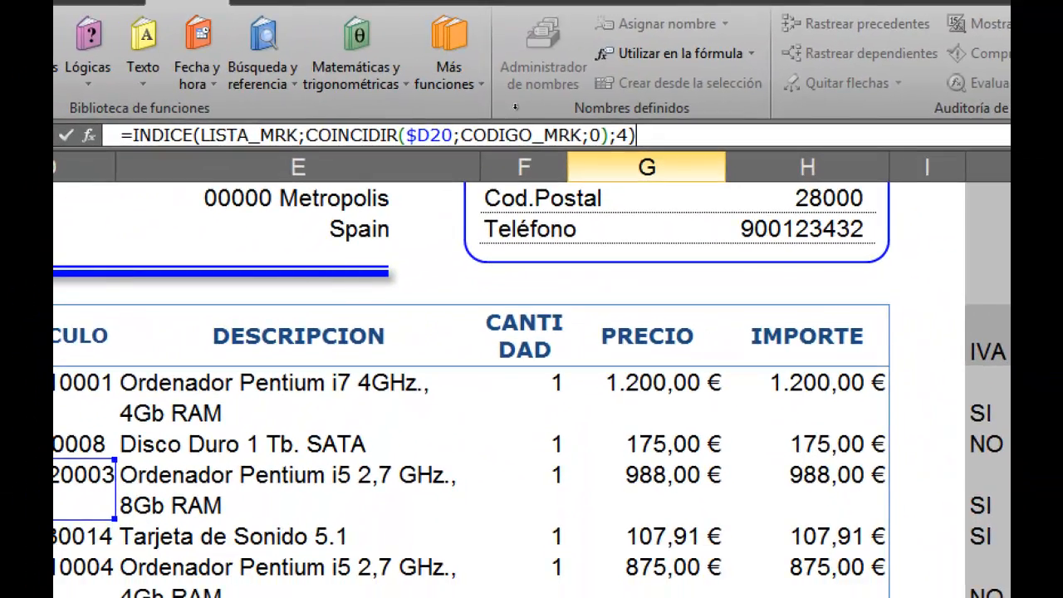
pyautogui.press('Return')
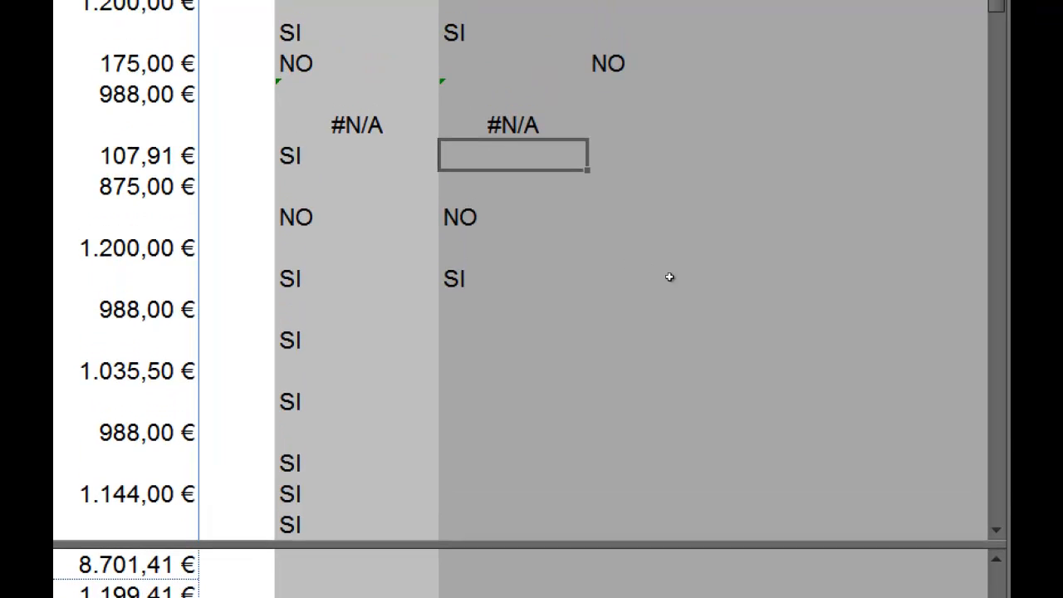
# Inspect row 20 without the error handling, and undo the change to the K20 formula.
pyautogui.press('Up')
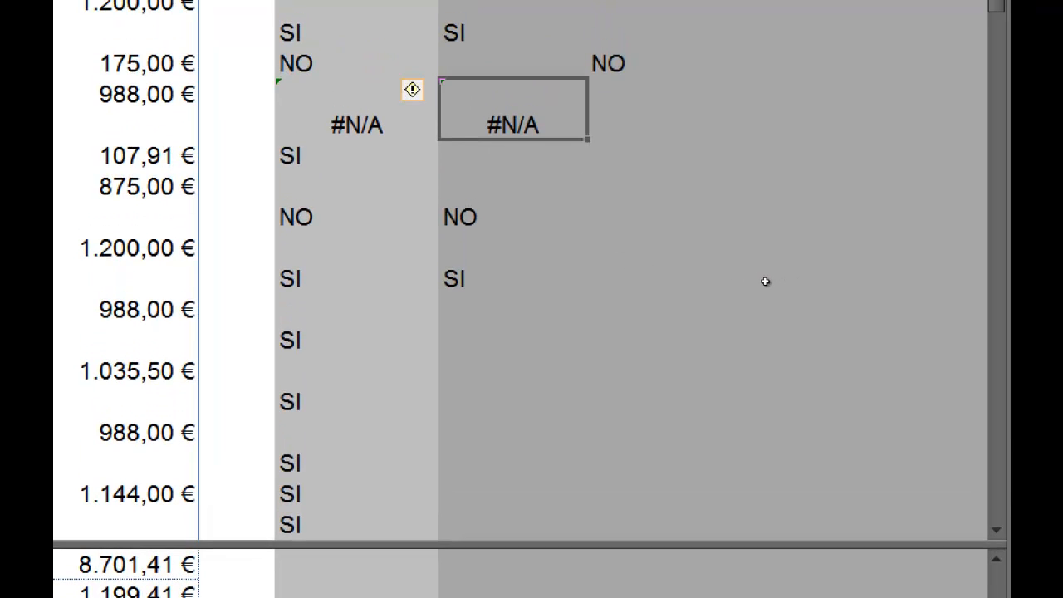
pyautogui.press('Right')
pyautogui.press('Left')
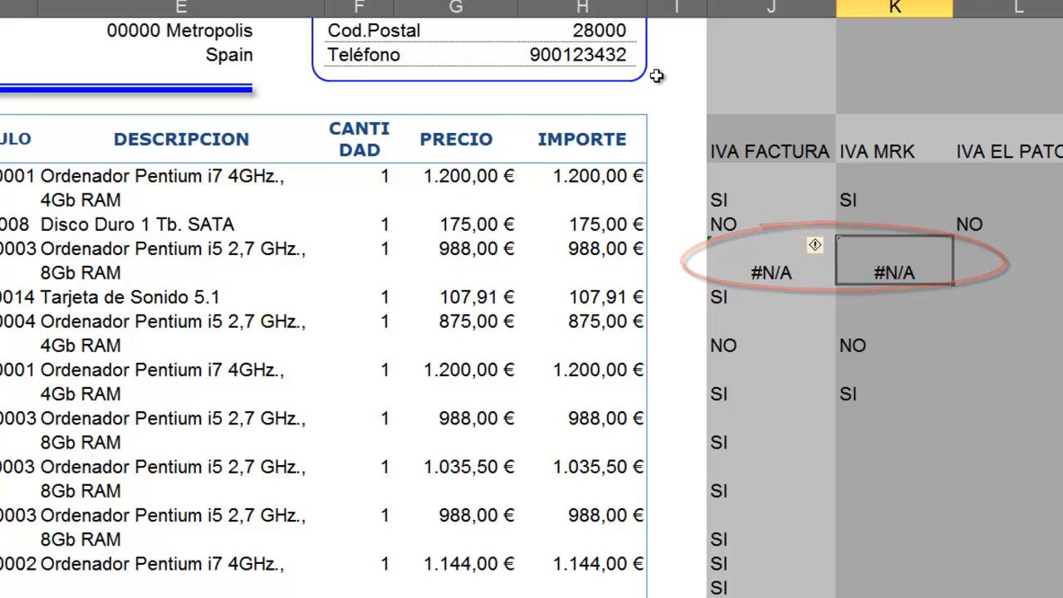
pyautogui.hotkey('ctrl', 'z')
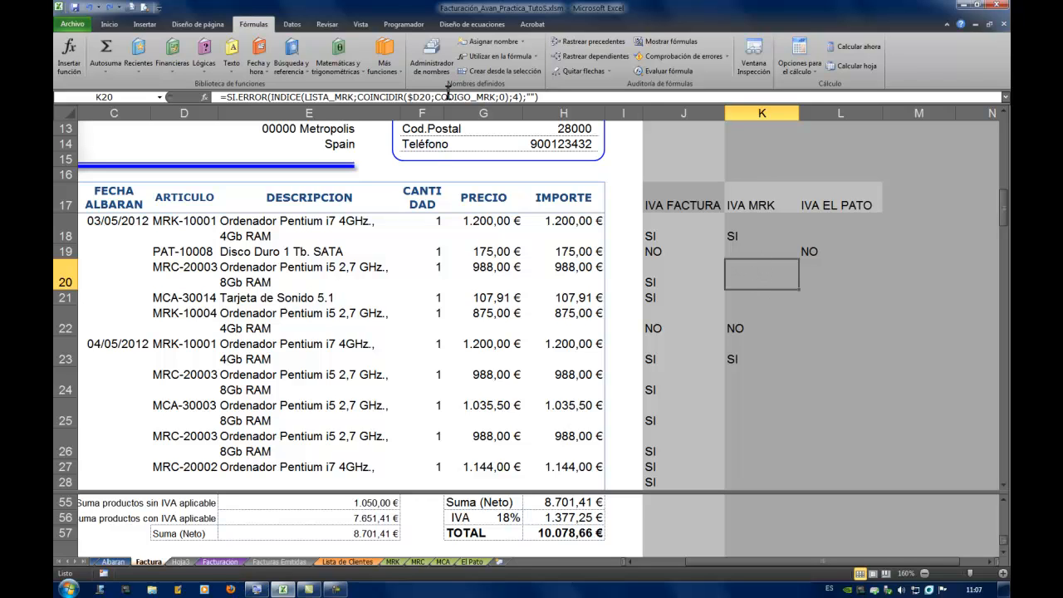
# Review the IVA FACTURA formulas in J20 and J21 and the lookups in K22, L19, K21 and L21.
pyautogui.click(673, 286)
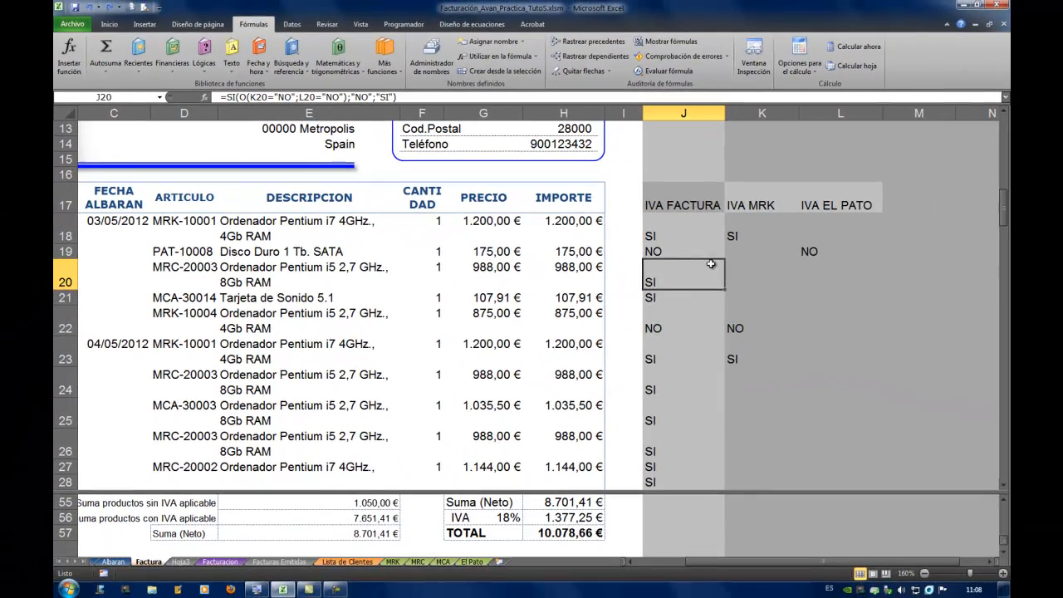
pyautogui.click(674, 296)
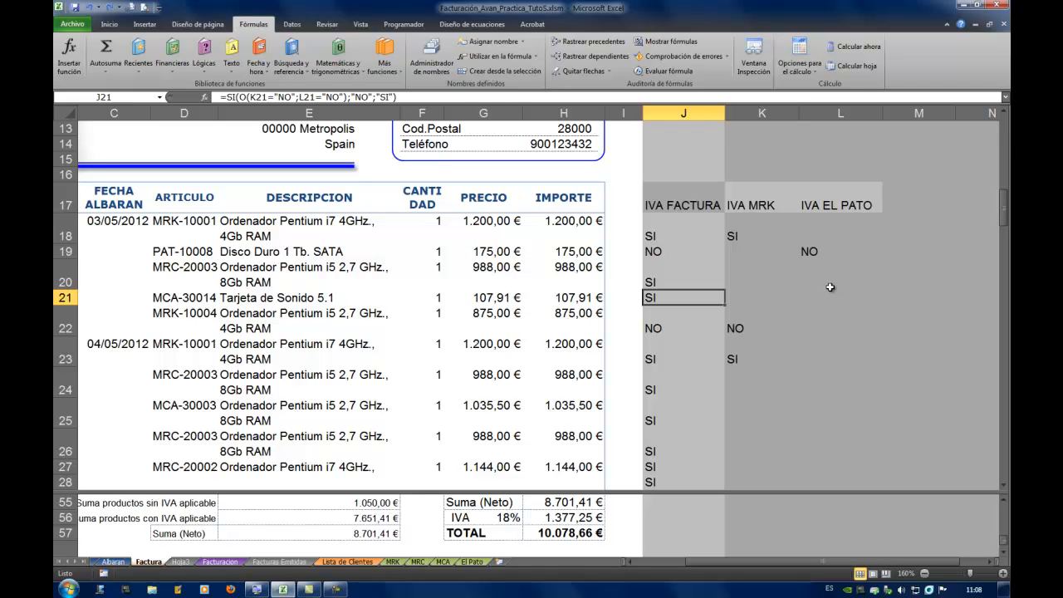
pyautogui.click(761, 330)
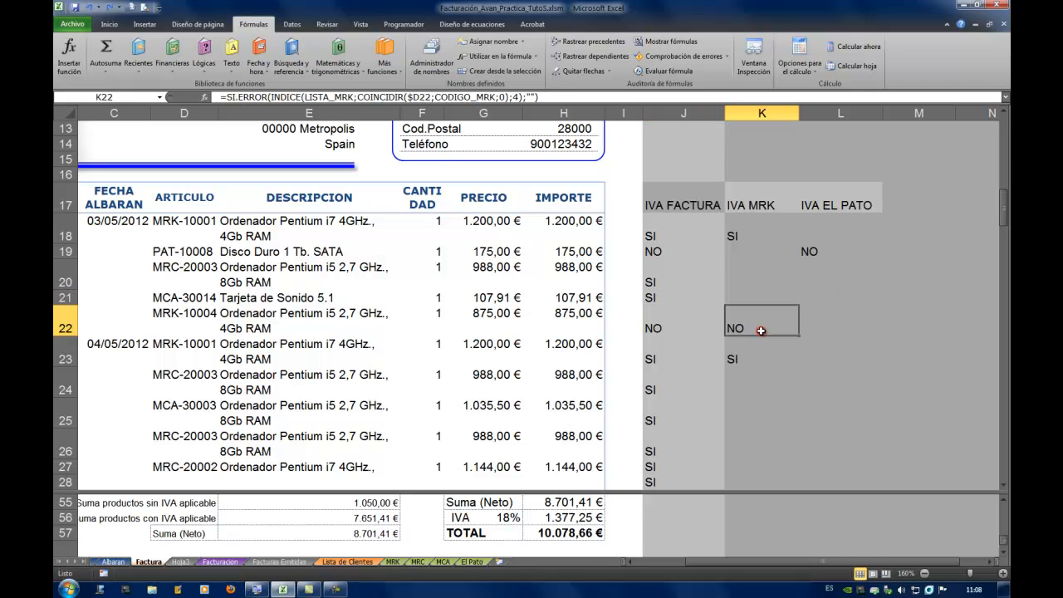
pyautogui.click(802, 251)
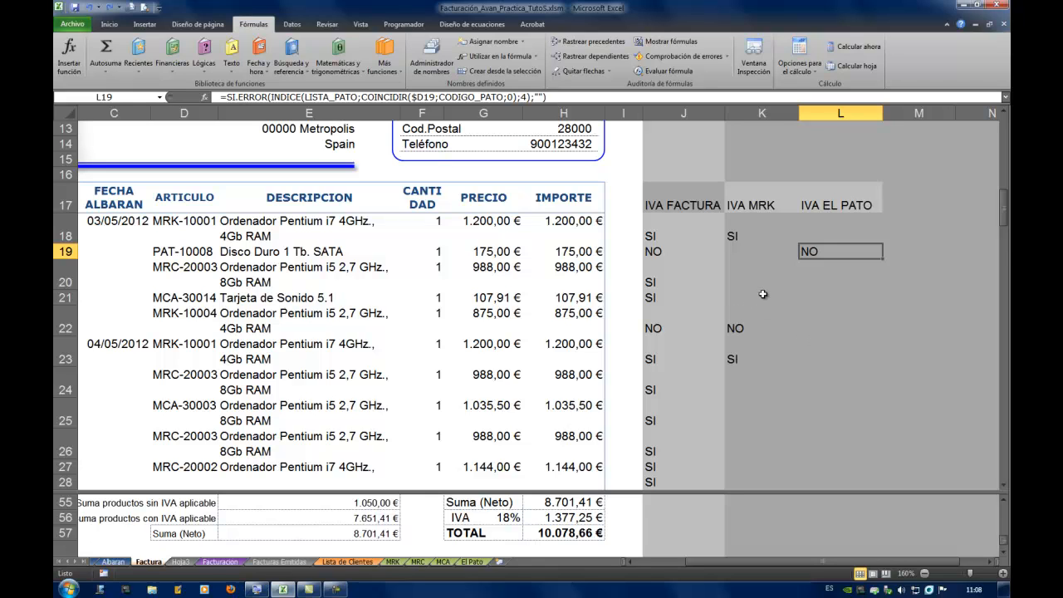
pyautogui.click(762, 294)
pyautogui.click(811, 295)
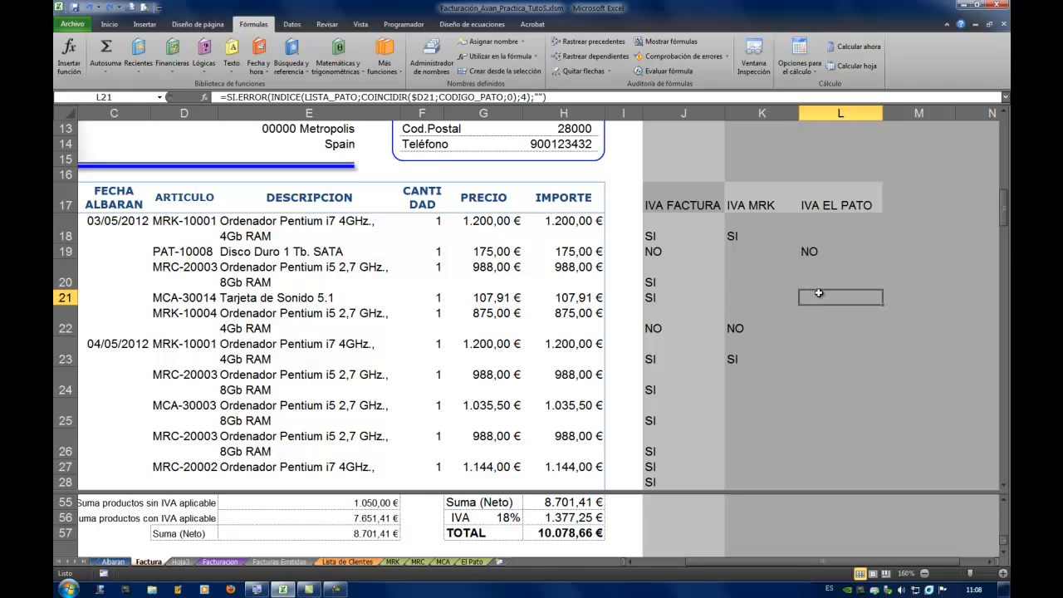
# Compare the row 18 lookups in K18 and L18 with K23, and look over the IVA FACTURA column down to row 53.
pyautogui.click(754, 237)
pyautogui.click(821, 234)
pyautogui.click(757, 232)
pyautogui.click(819, 230)
pyautogui.click(761, 235)
pyautogui.click(840, 235)
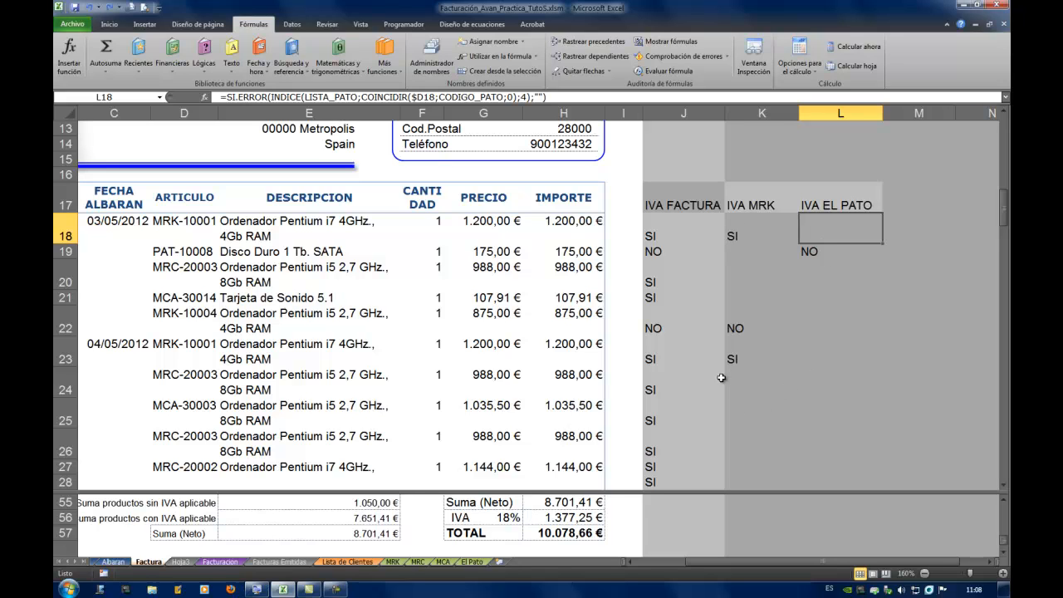
pyautogui.click(759, 359)
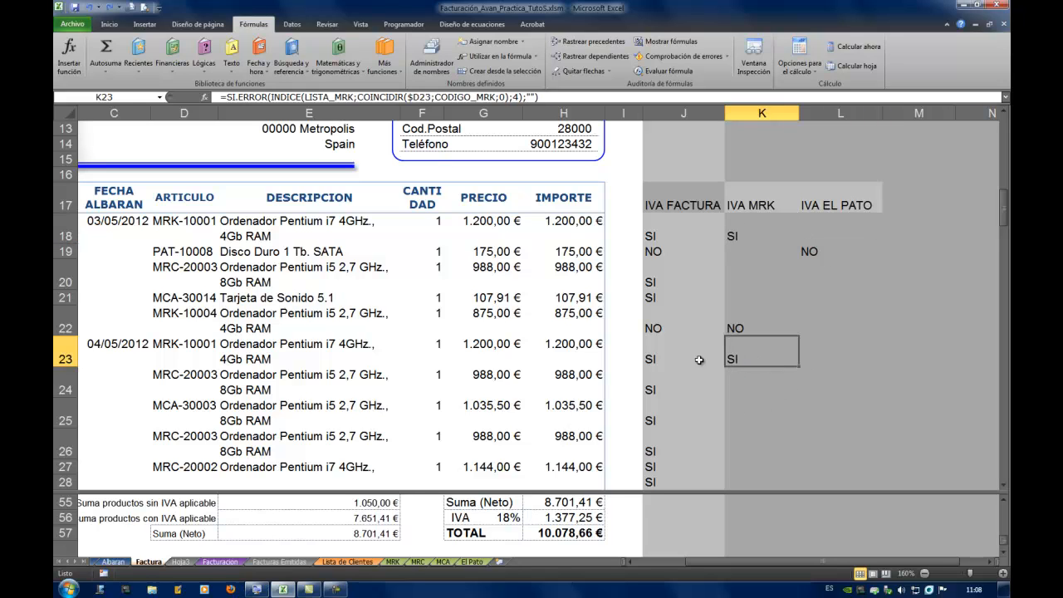
pyautogui.scroll(-8, 802, 405)
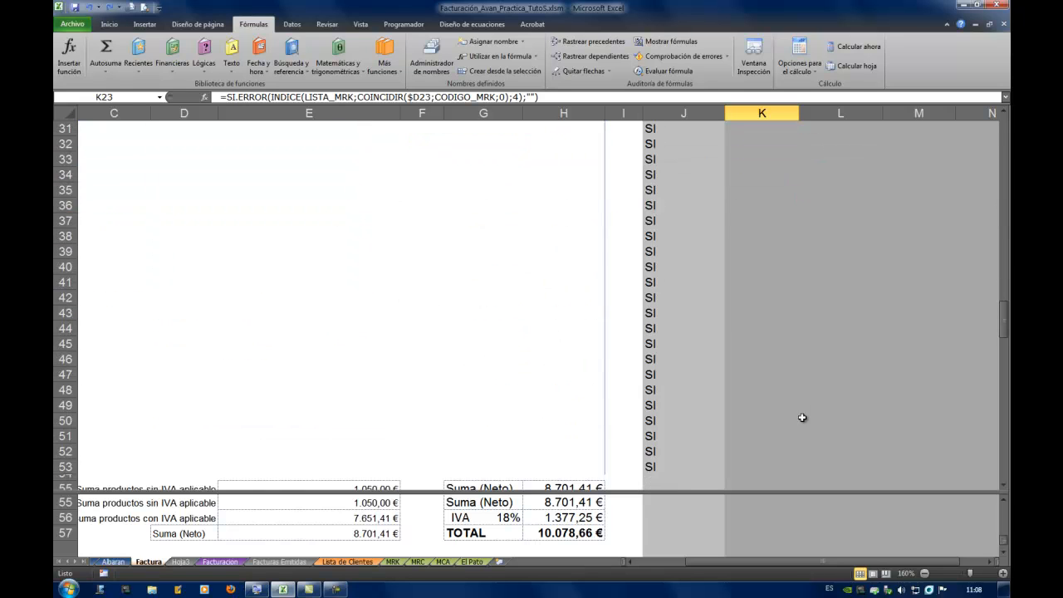
pyautogui.scroll(10, 802, 417)
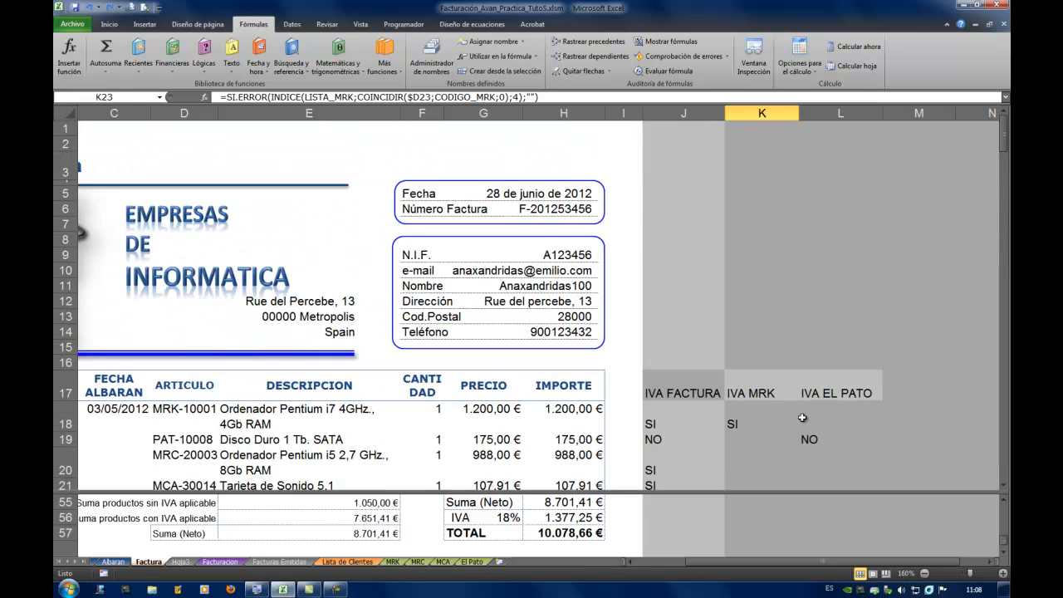
pyautogui.scroll(-3, 802, 417)
pyautogui.scroll(-2, 801, 418)
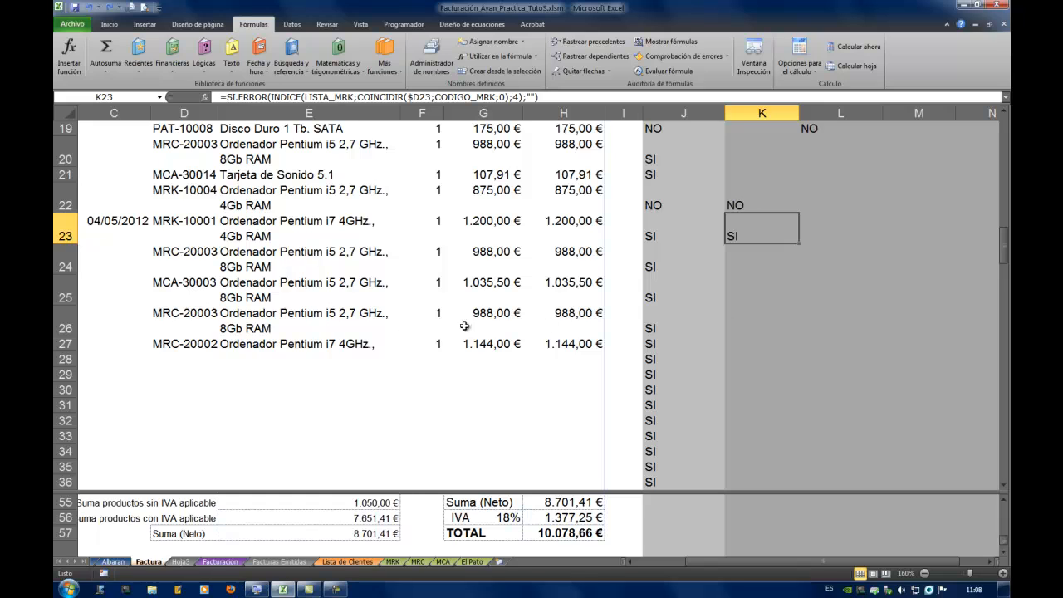
# Clear the "Suma productos sin IVA aplicable" formula in E55 and insert the SUMAR.SI function there.
pyautogui.click(370, 503)
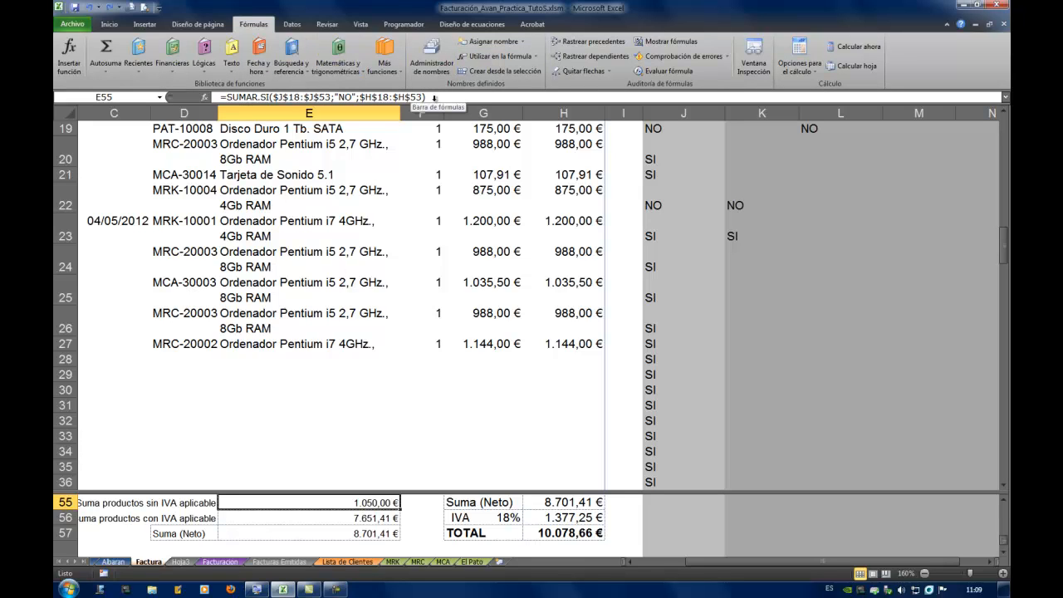
pyautogui.press('Delete')
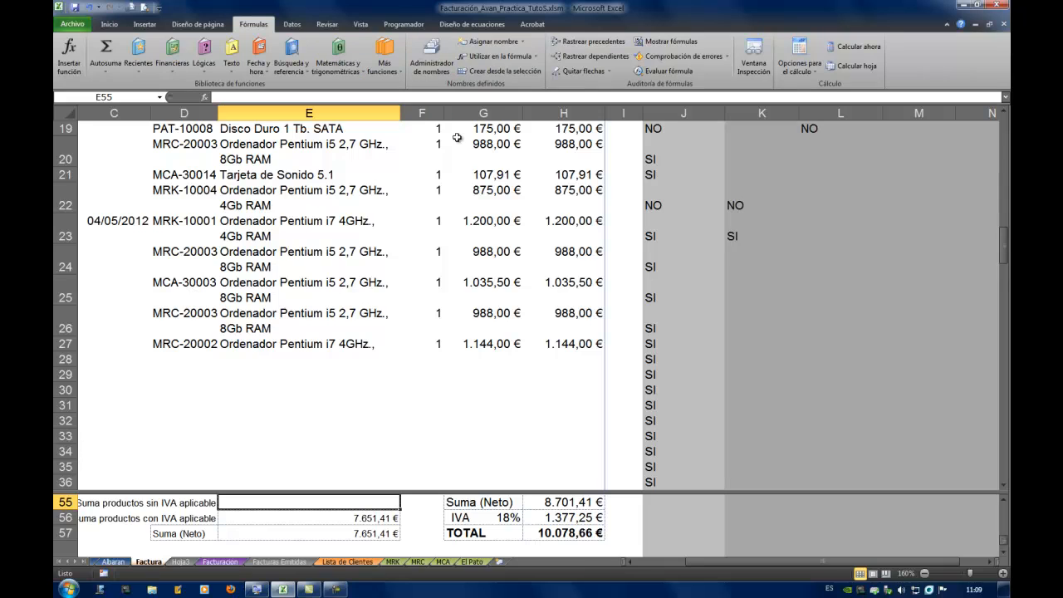
pyautogui.click(70, 58)
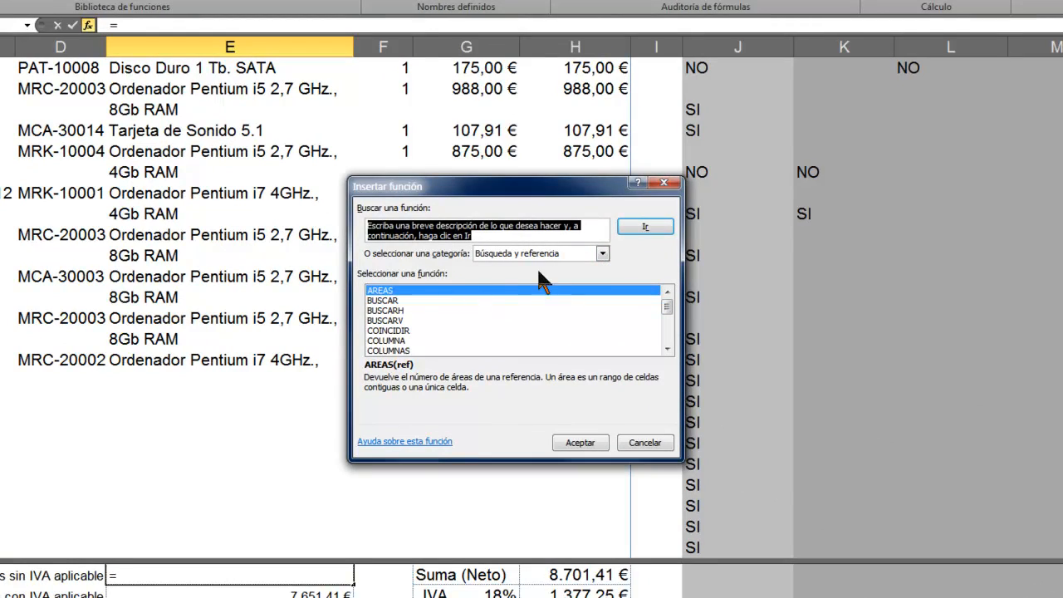
pyautogui.click(601, 254)
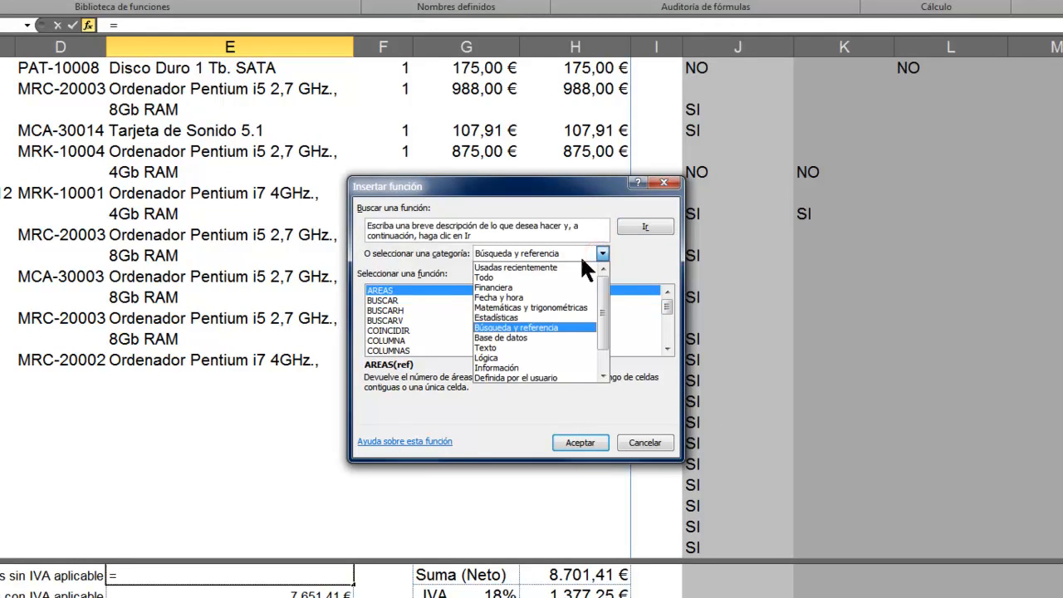
pyautogui.click(531, 277)
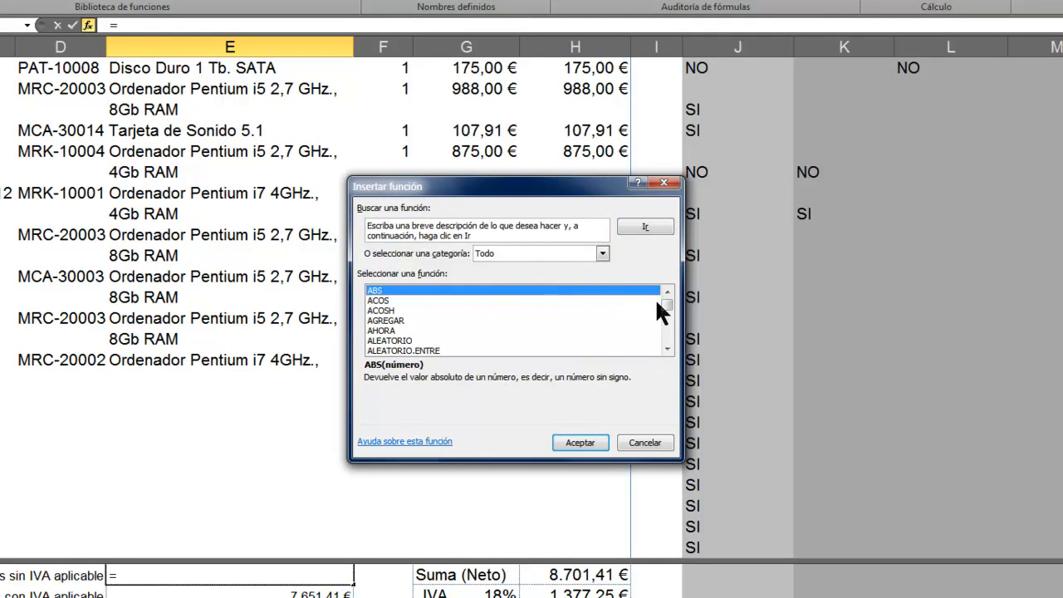
pyautogui.moveTo(667, 304); pyautogui.dragTo(669, 332)
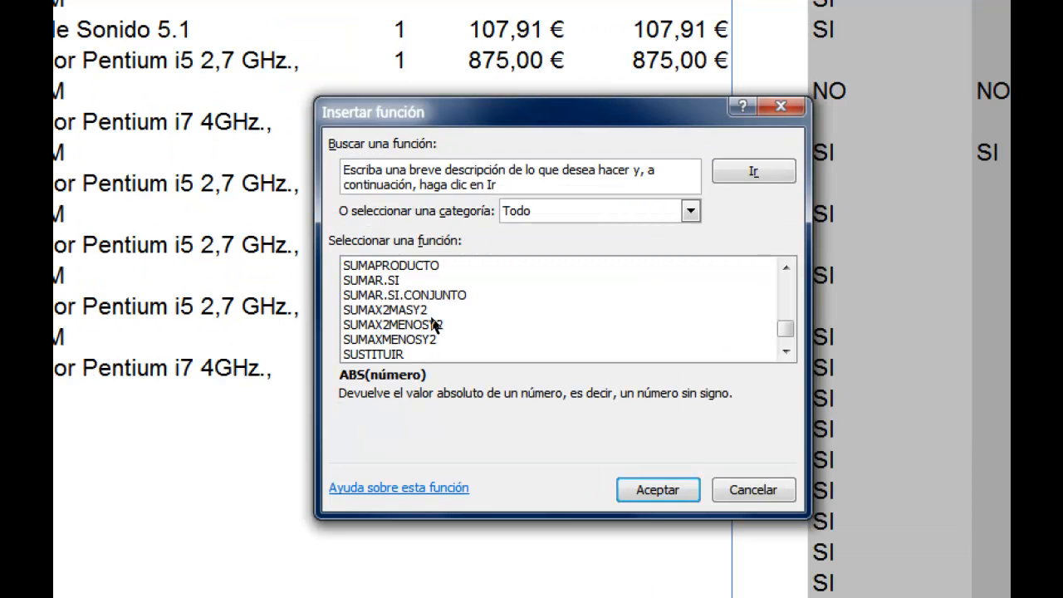
pyautogui.click(430, 282)
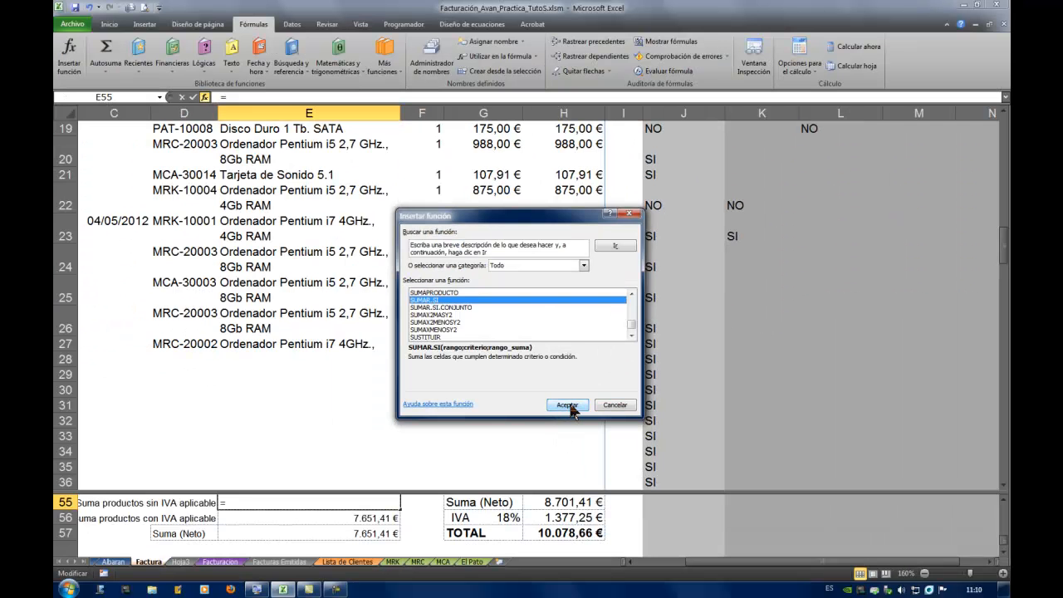
pyautogui.click(570, 406)
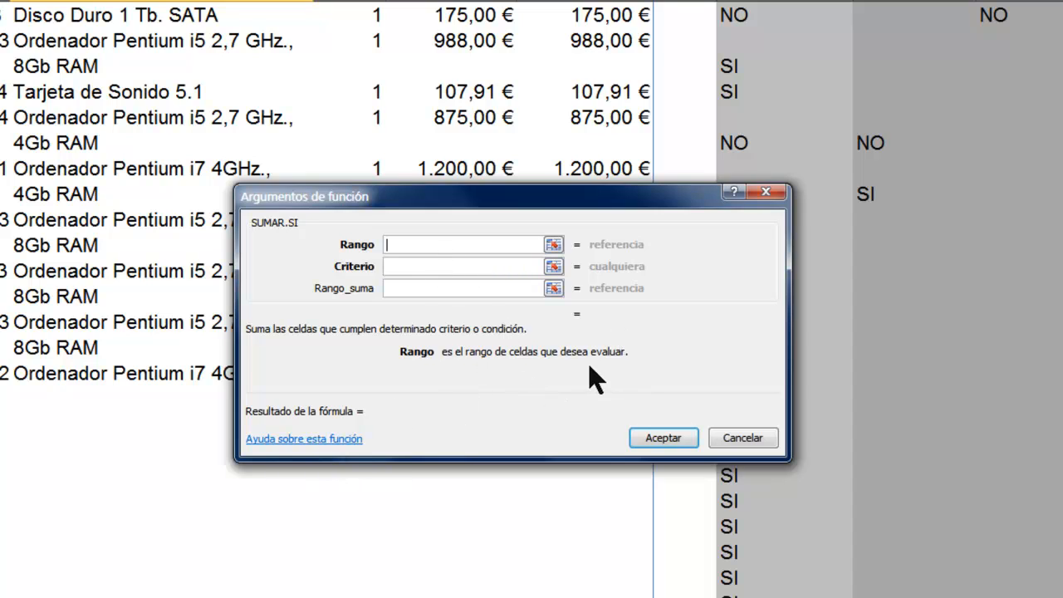
# Consult the SUMAR.SI help and set the function's Rango argument to the IVA FACTURA cells J18:J53.
pyautogui.click(301, 438)
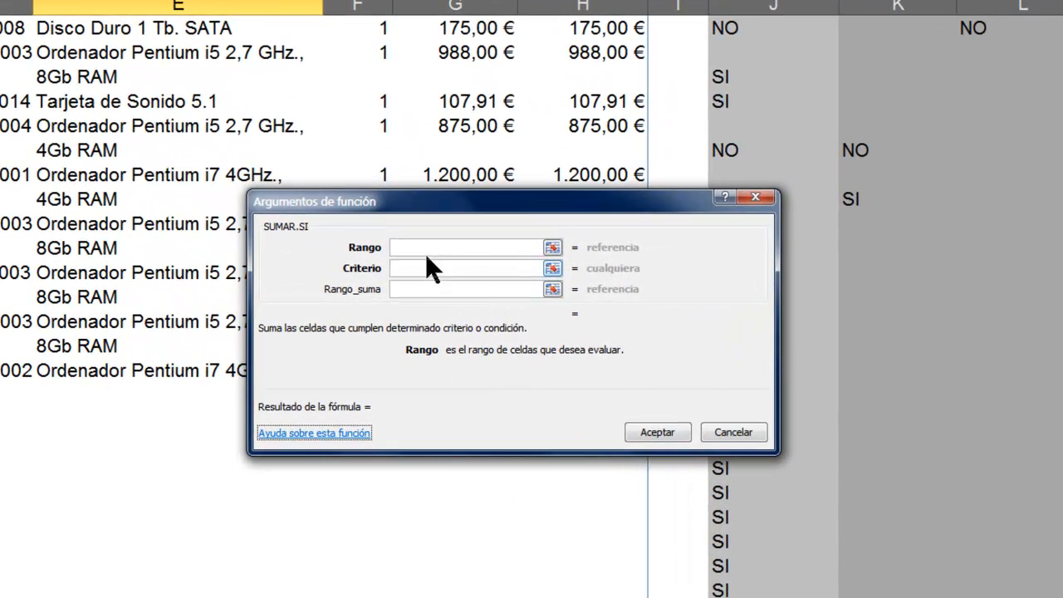
pyautogui.moveTo(553, 214); pyautogui.dragTo(431, 221)
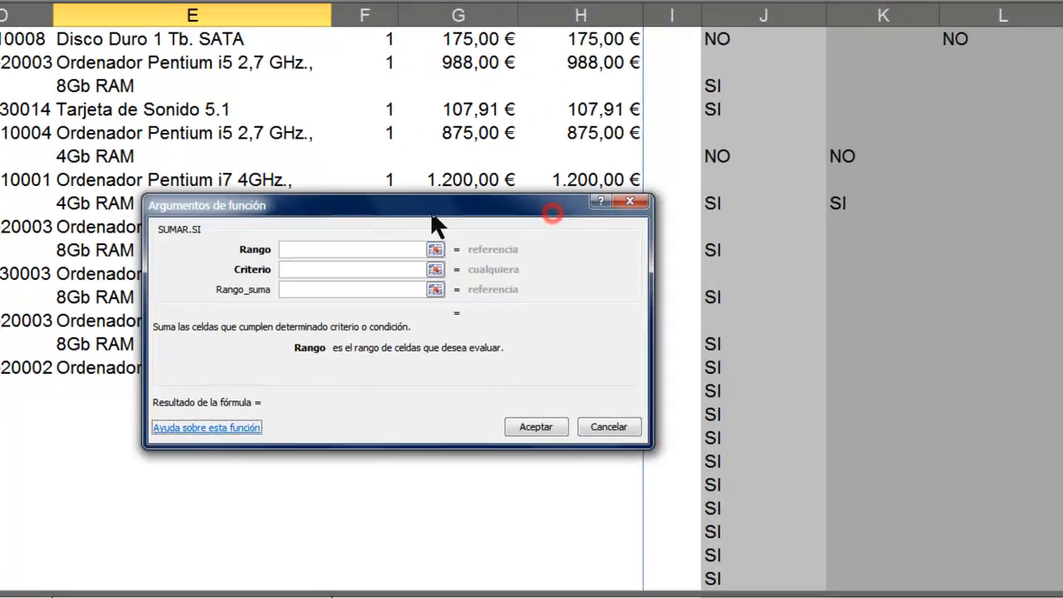
pyautogui.scroll(2, 764, 263)
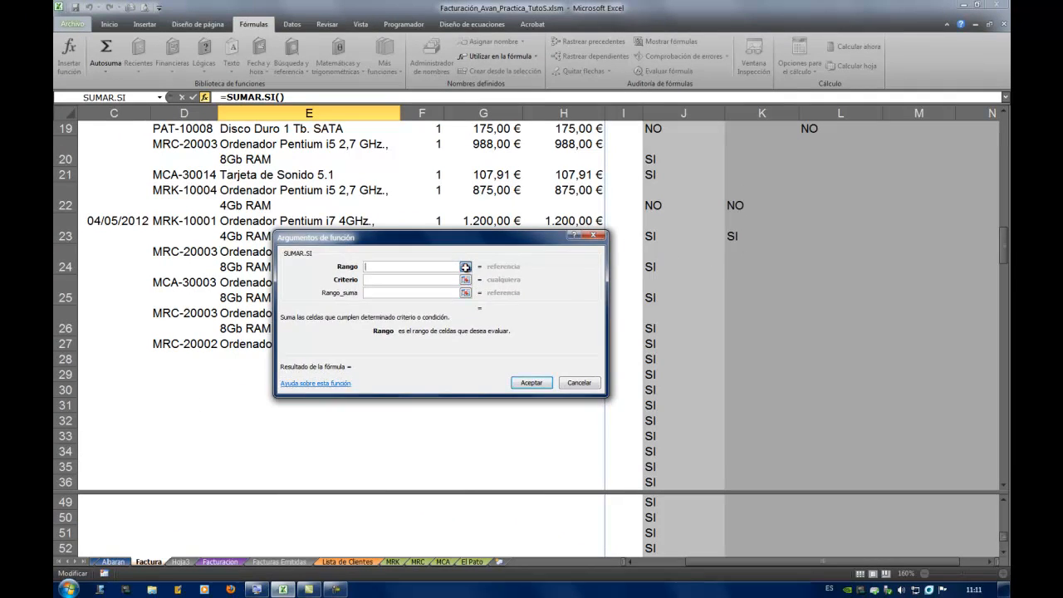
pyautogui.click(465, 267)
pyautogui.scroll(4, 714, 264)
pyautogui.click(712, 251)
pyautogui.scroll(4, 712, 250)
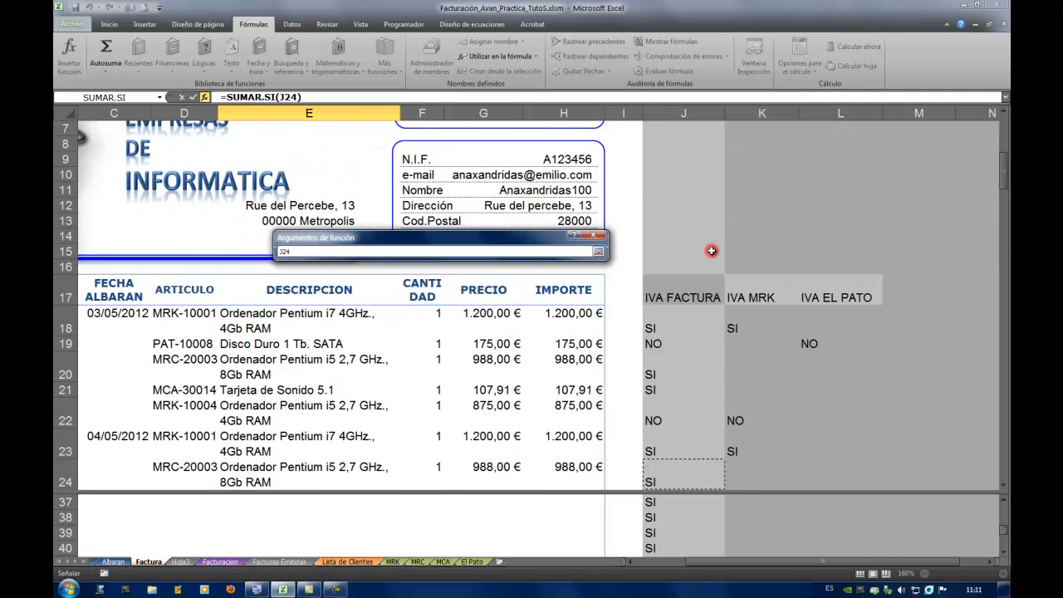
pyautogui.moveTo(660, 329); pyautogui.dragTo(665, 457)
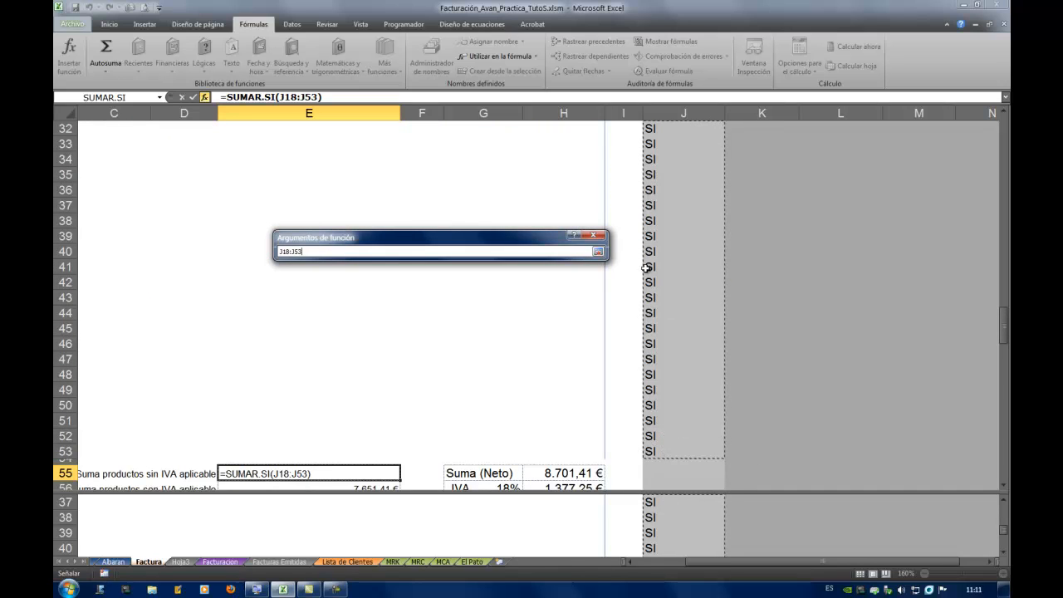
pyautogui.click(600, 252)
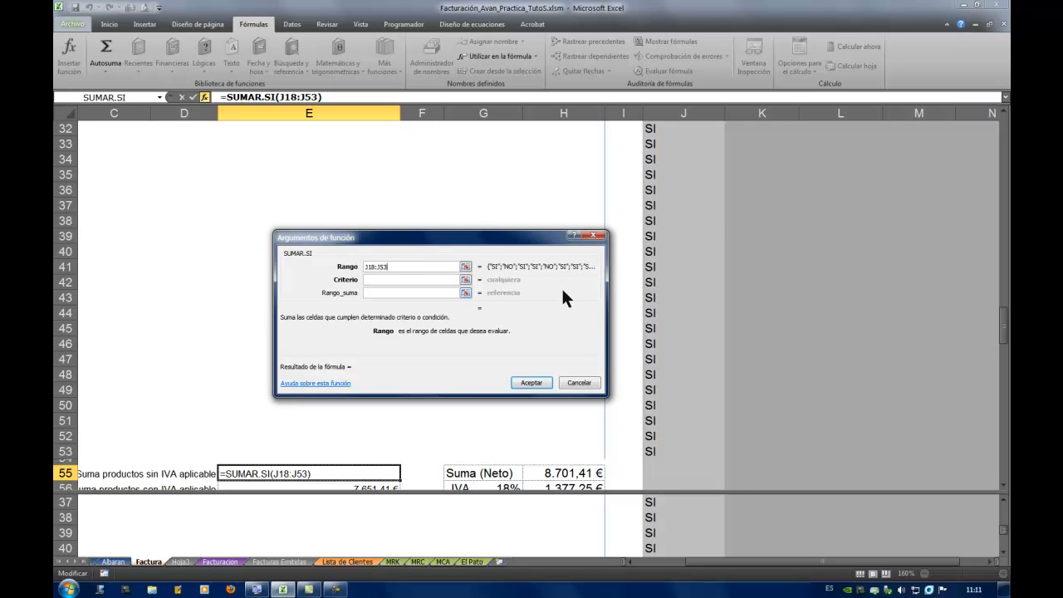
# Set the SUMAR.SI Criterio argument to "SI".
pyautogui.click(419, 279)
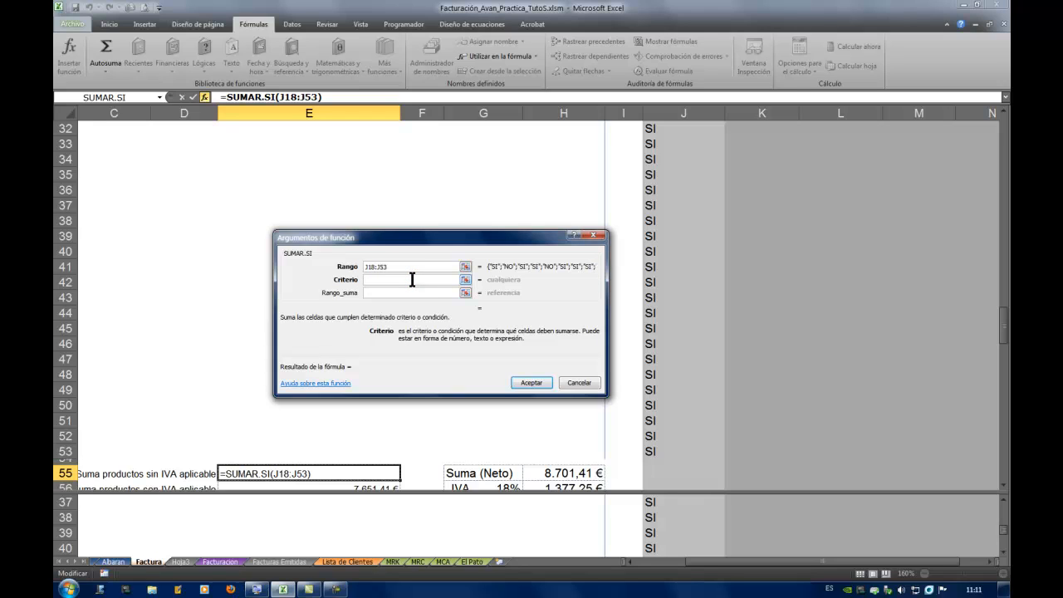
pyautogui.write('SI')
pyautogui.click(424, 293)
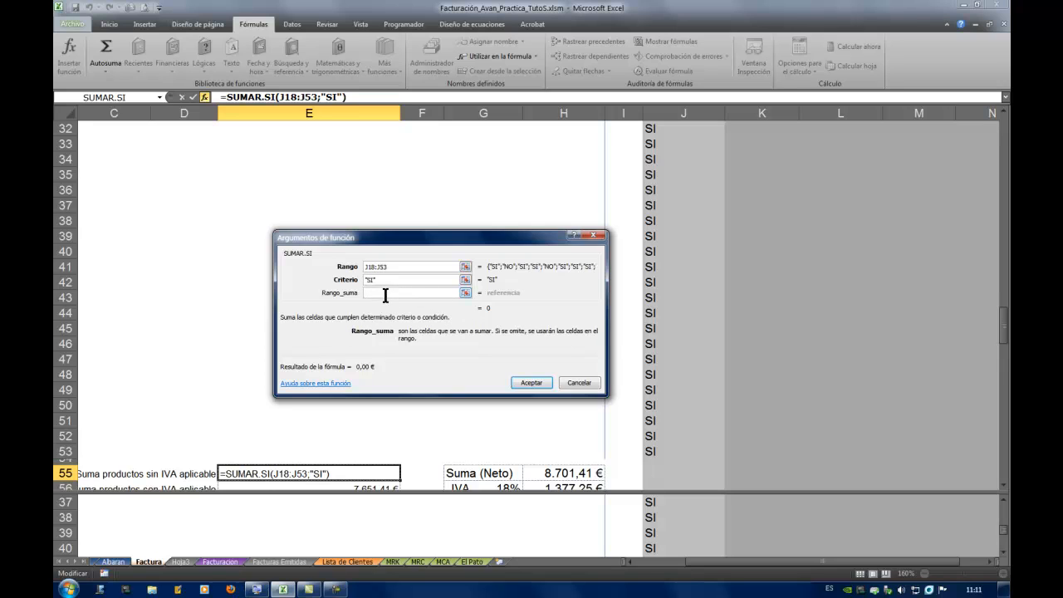
# Set the SUMAR.SI Rango_suma argument to the IMPORTE cells H18:H54 and enter the function in E55.
pyautogui.click(465, 293)
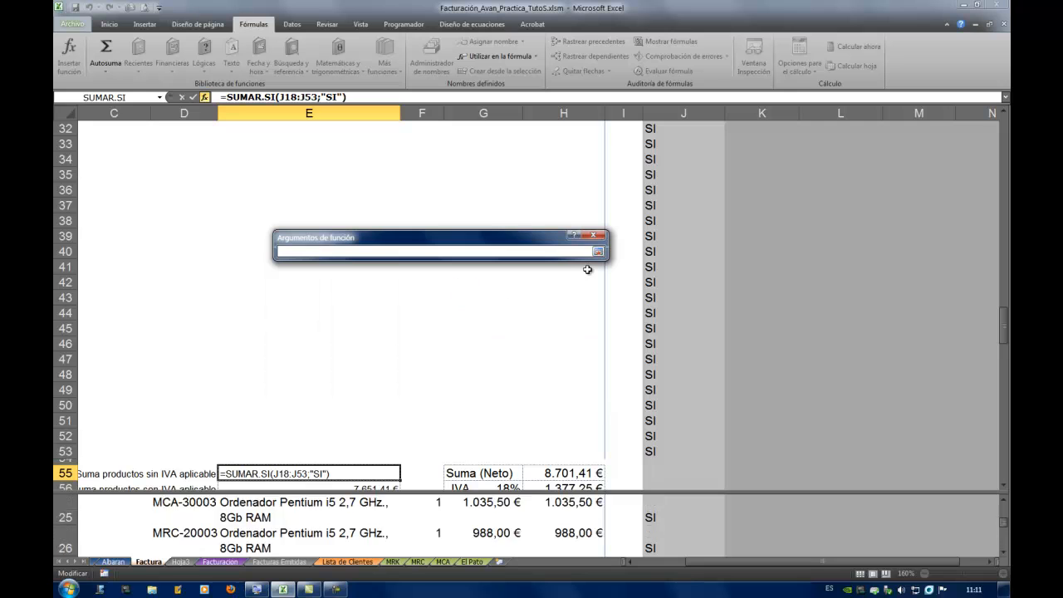
pyautogui.click(689, 233)
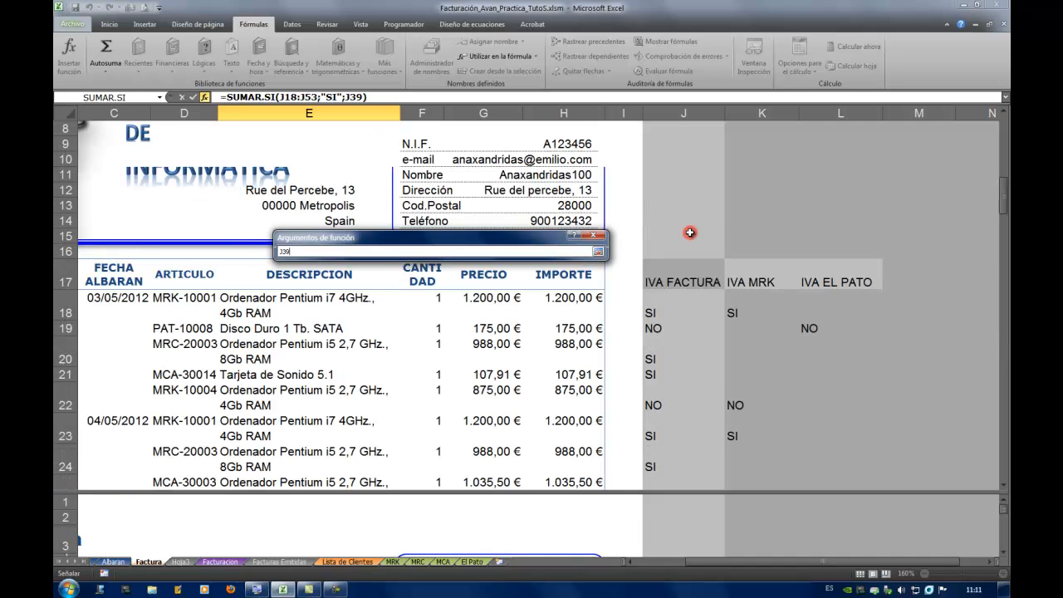
pyautogui.scroll(-2, 684, 237)
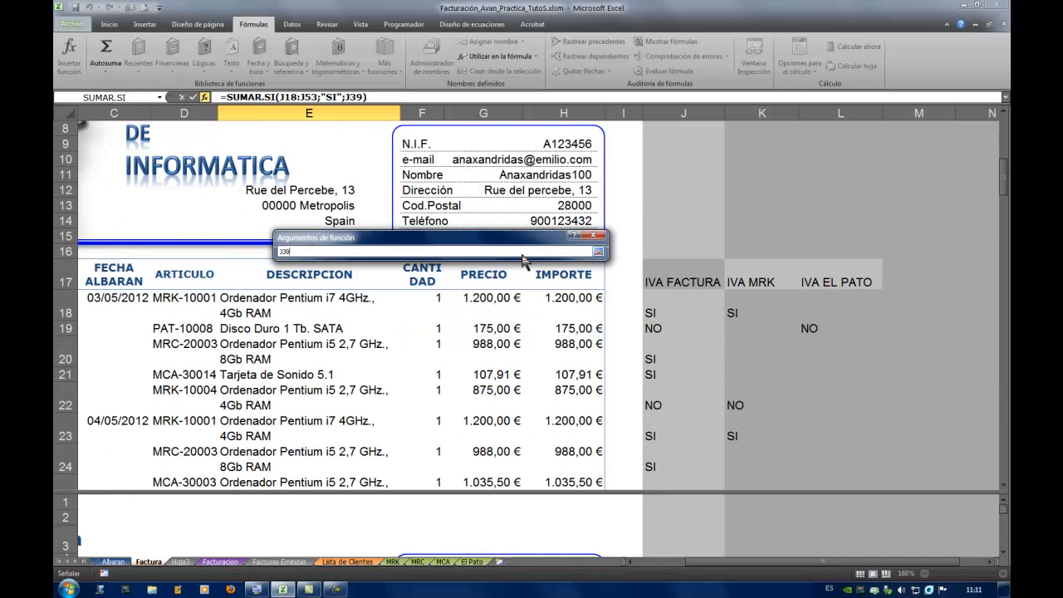
pyautogui.moveTo(562, 299); pyautogui.dragTo(575, 463)
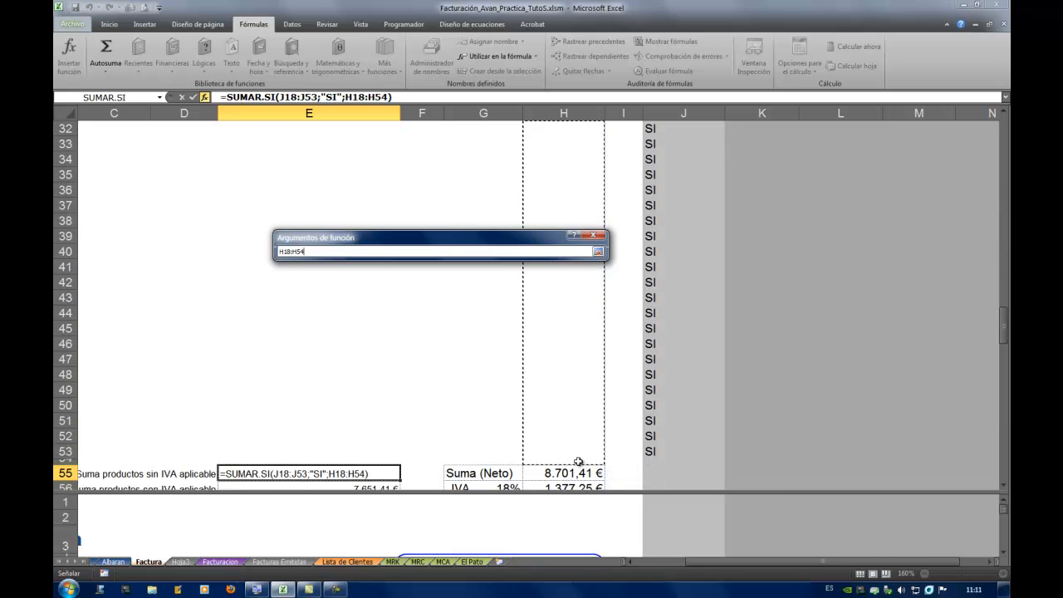
pyautogui.click(597, 251)
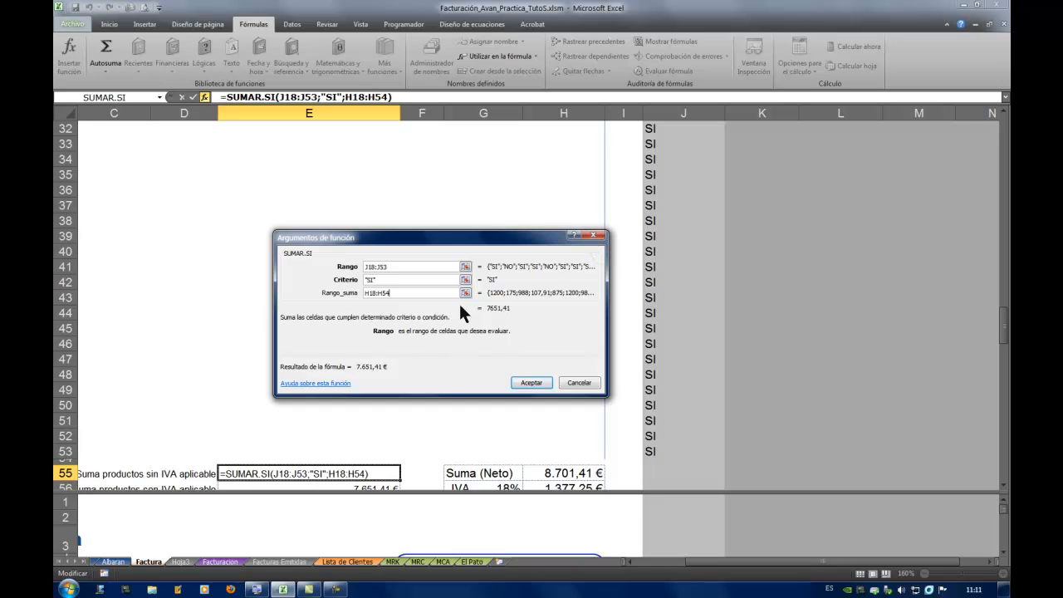
pyautogui.click(532, 387)
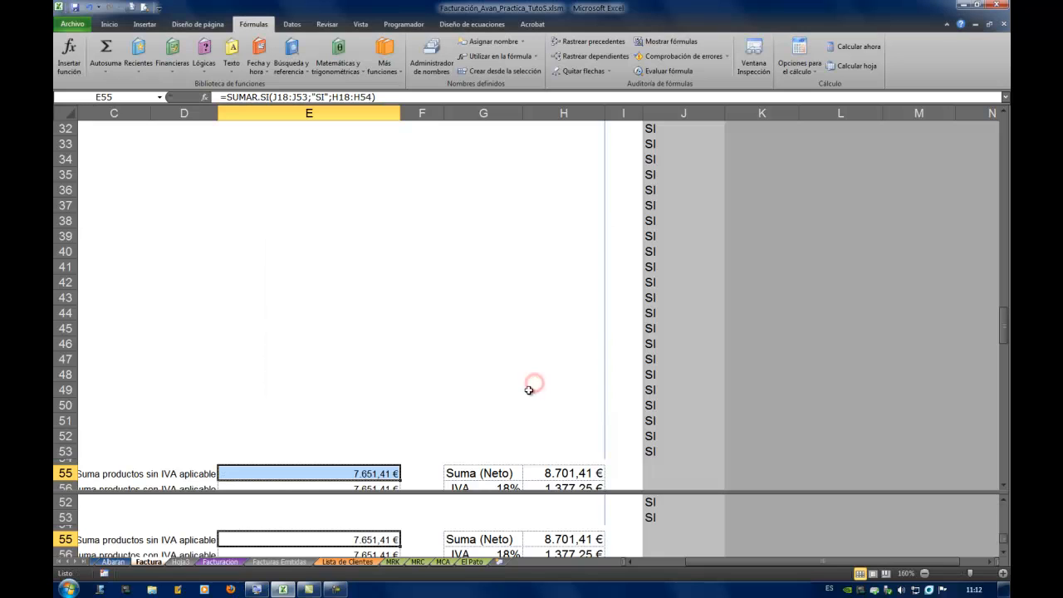
# Compare the SUMAR.SI formulas in E55 and E56 for the products without and with applicable IVA.
pyautogui.scroll(-15, 427, 504)
pyautogui.scroll(1, 427, 504)
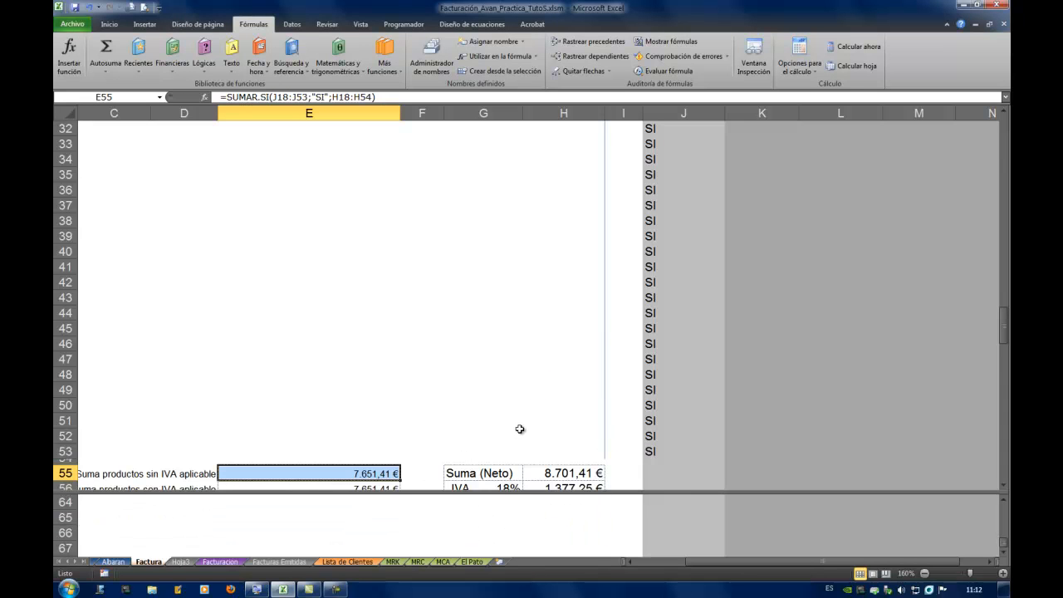
pyautogui.scroll(-3, 520, 429)
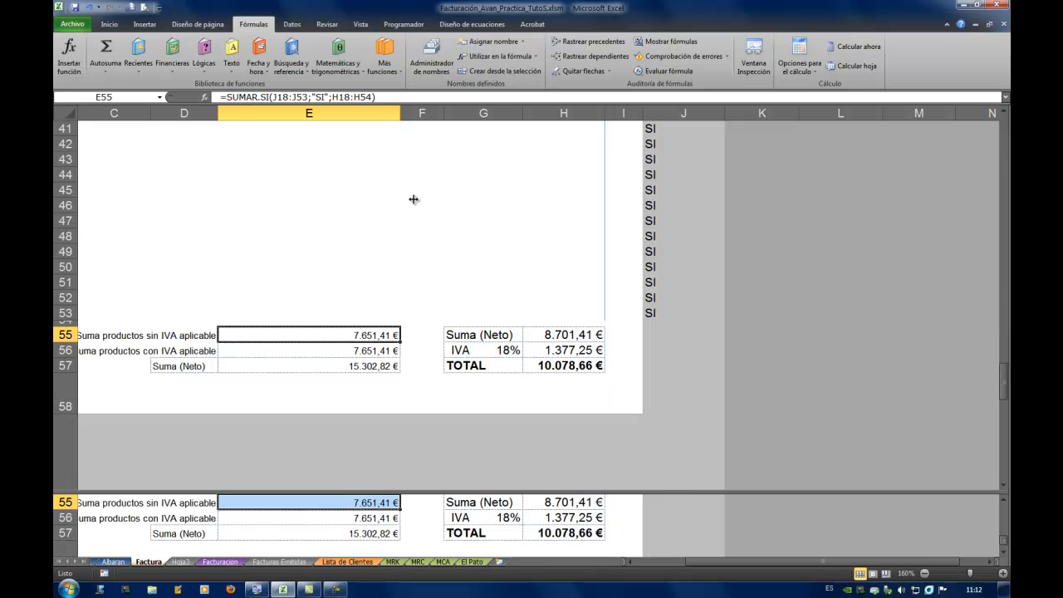
pyautogui.click(376, 349)
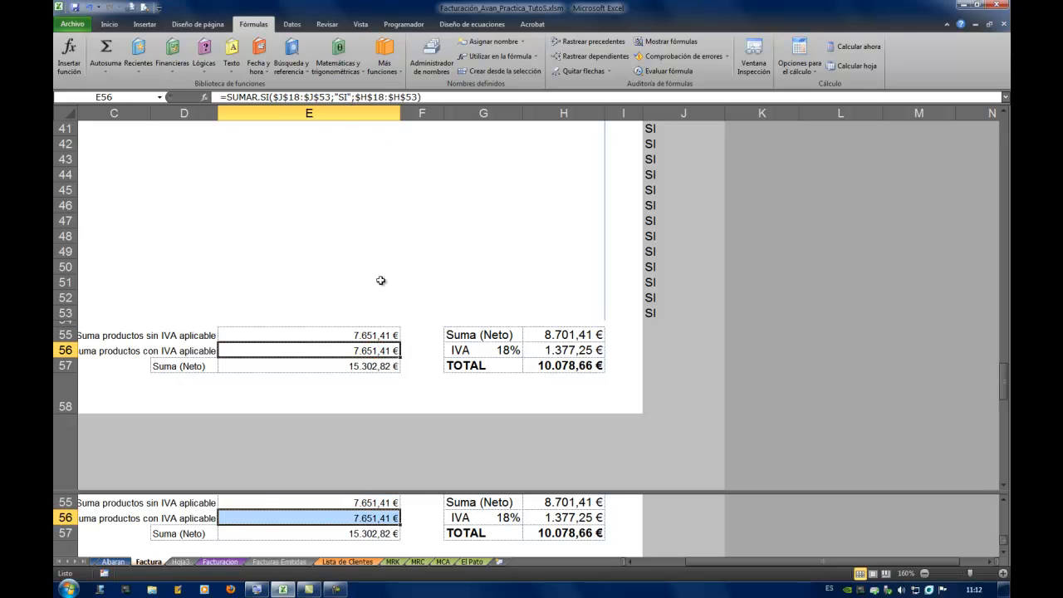
pyautogui.click(379, 337)
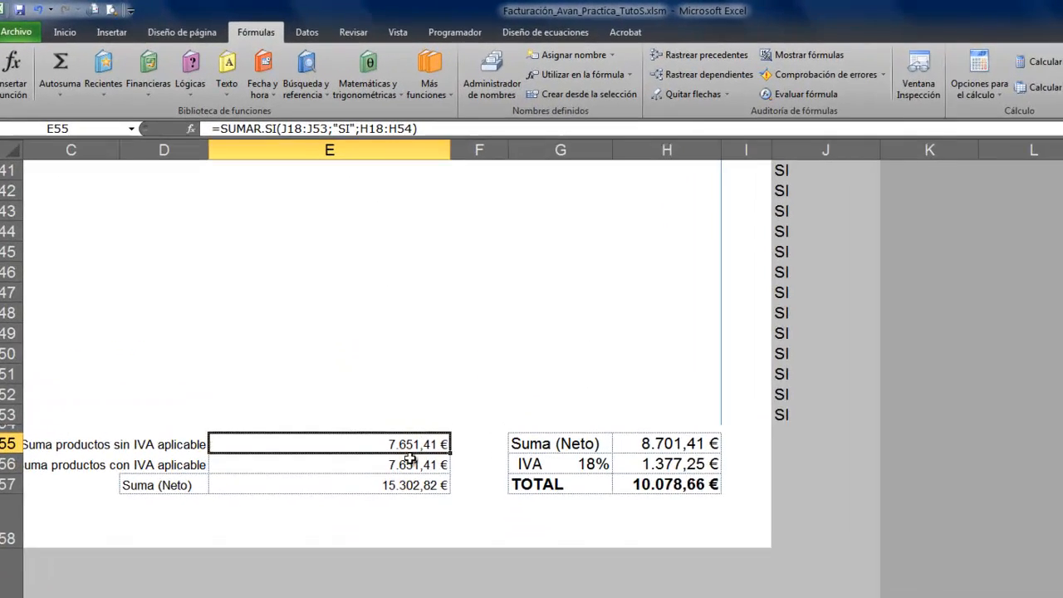
pyautogui.click(367, 350)
pyautogui.click(368, 333)
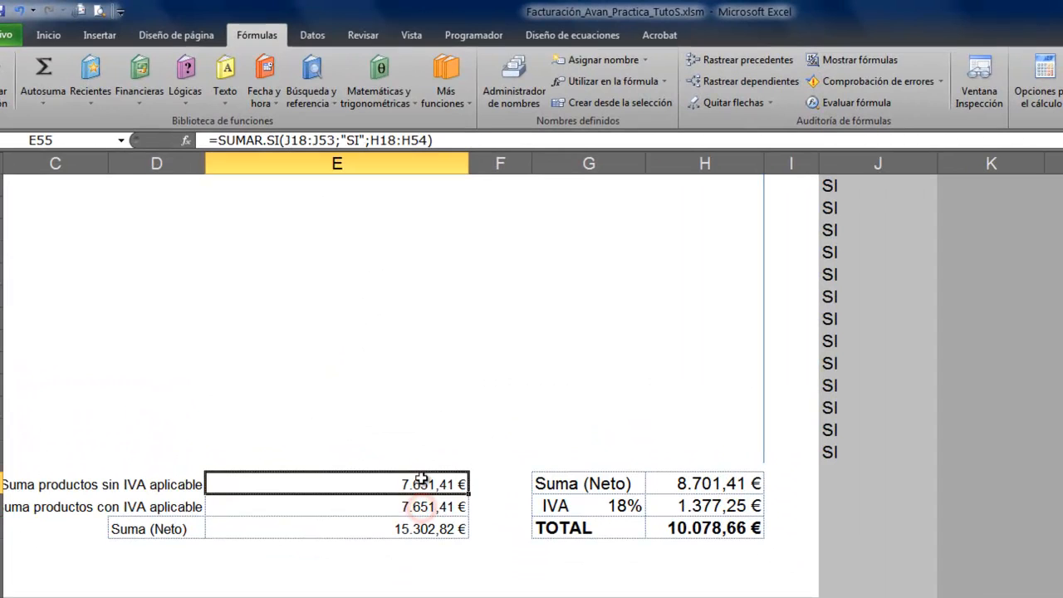
# Change the criterion in the E55 SUMAR.SI formula to "NO".
pyautogui.click(345, 140)
pyautogui.doubleClick(352, 140)
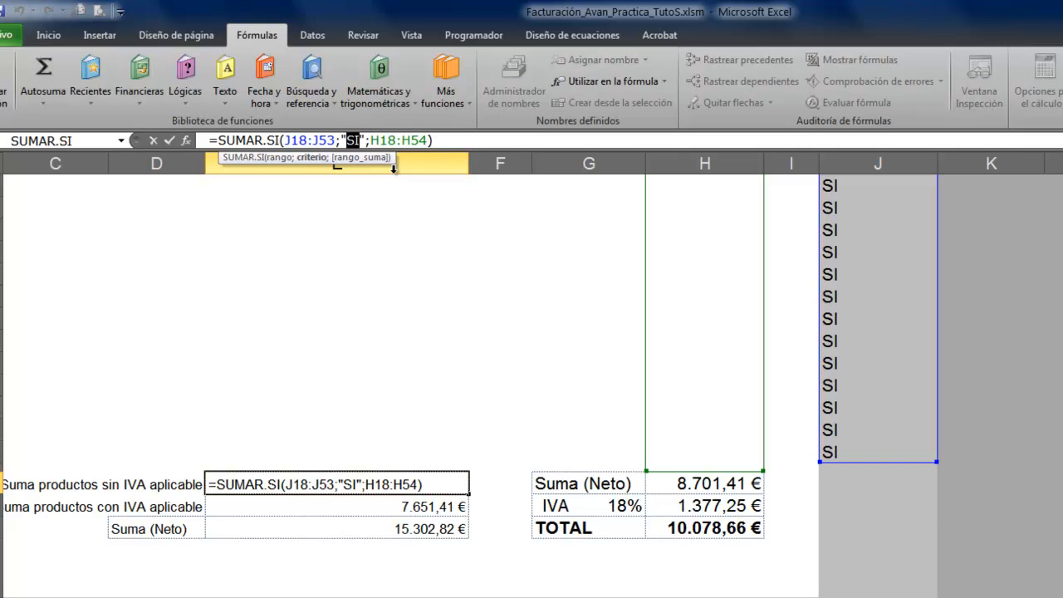
pyautogui.write('NO')
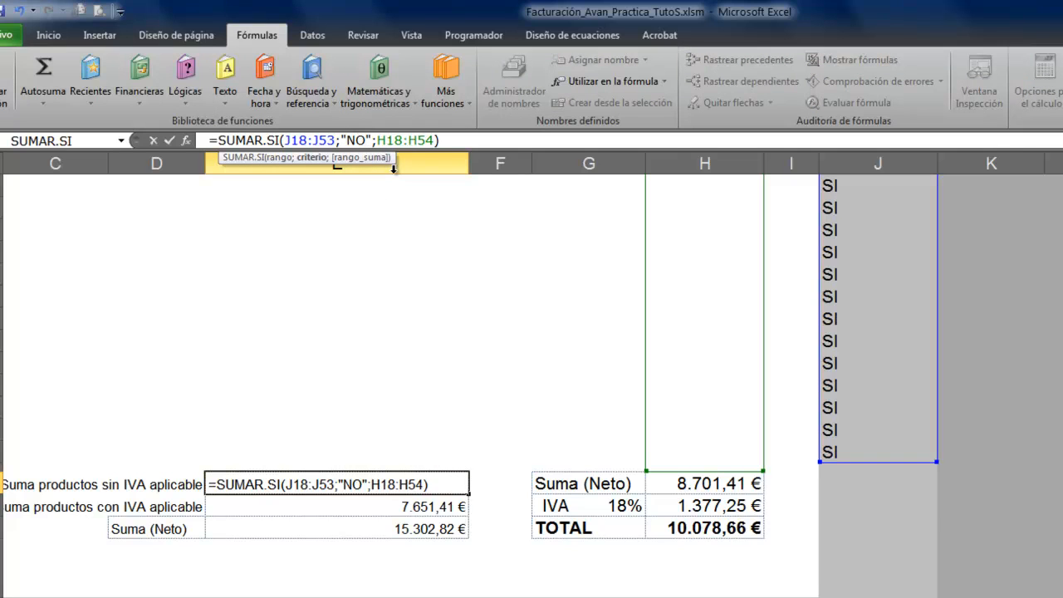
pyautogui.press('Return')
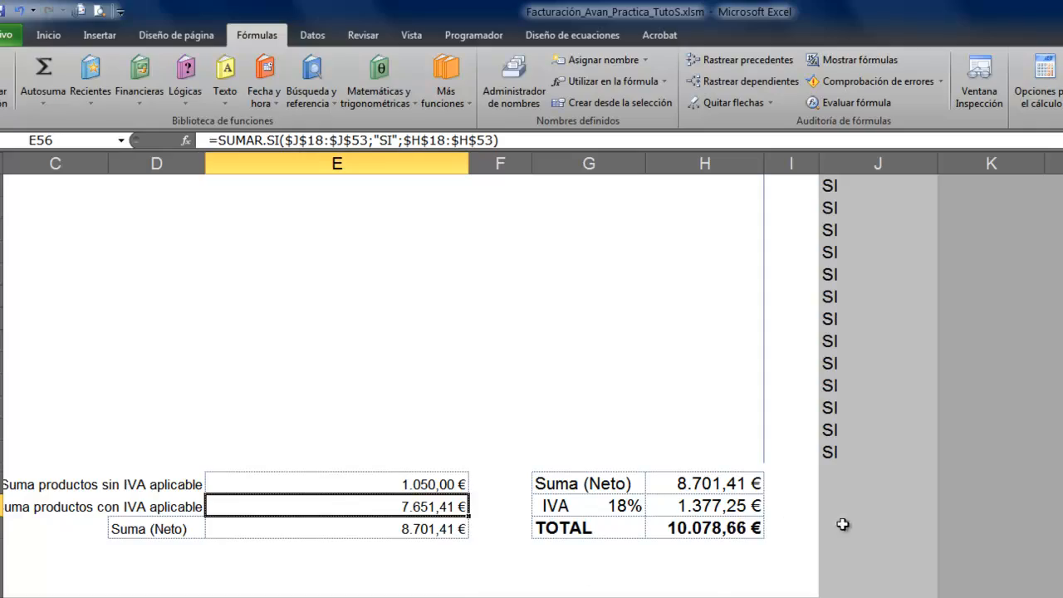
# Review the invoice lines' IMPORTE amounts and IVA FACTURA values, and inspect the Suma (Neto) formula in H55.
pyautogui.scroll(15, 842, 524)
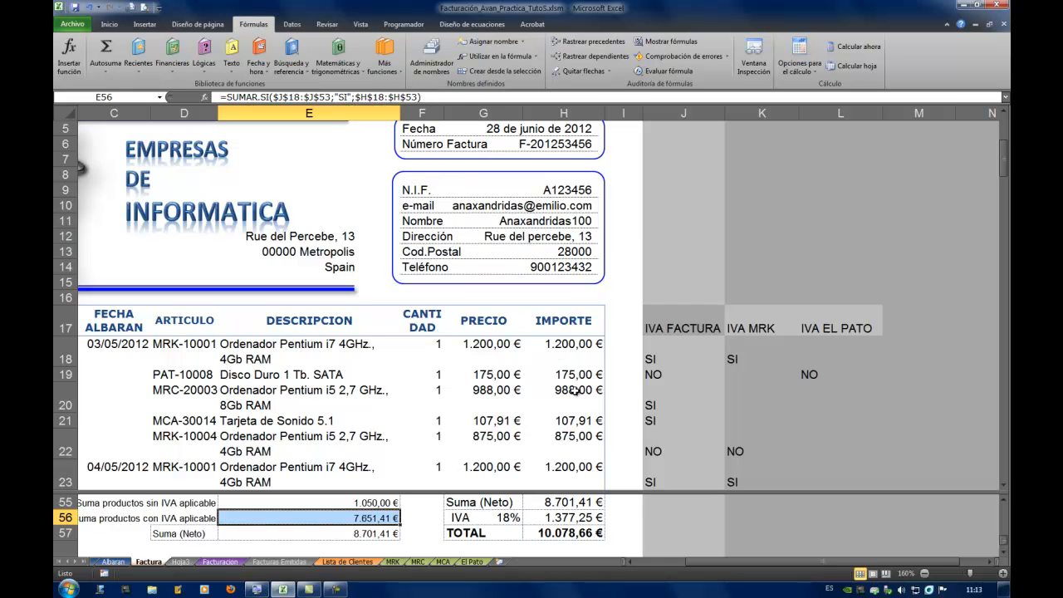
pyautogui.scroll(-5, 575, 390)
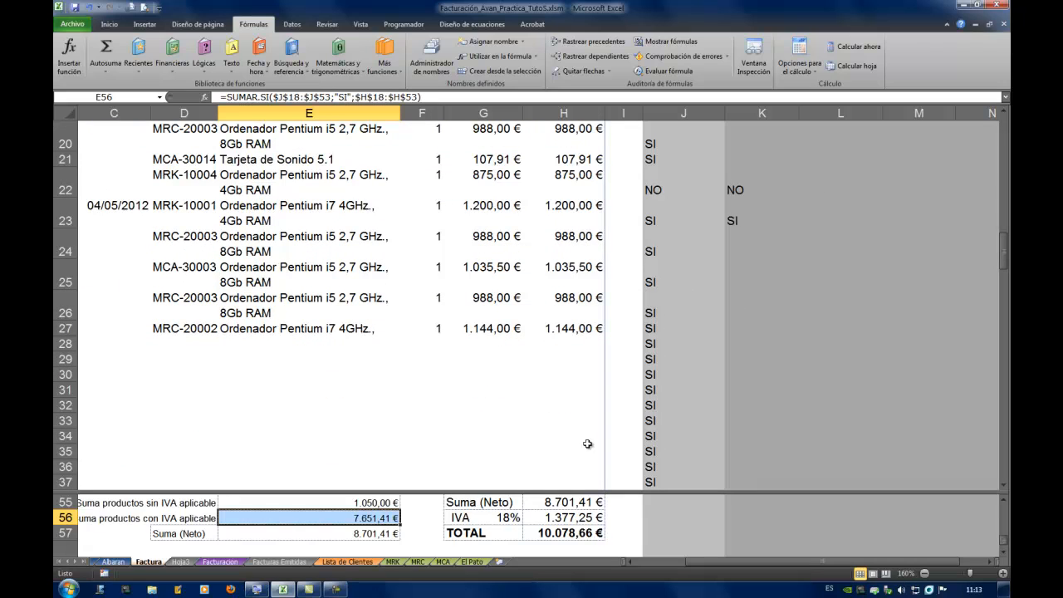
pyautogui.click(573, 504)
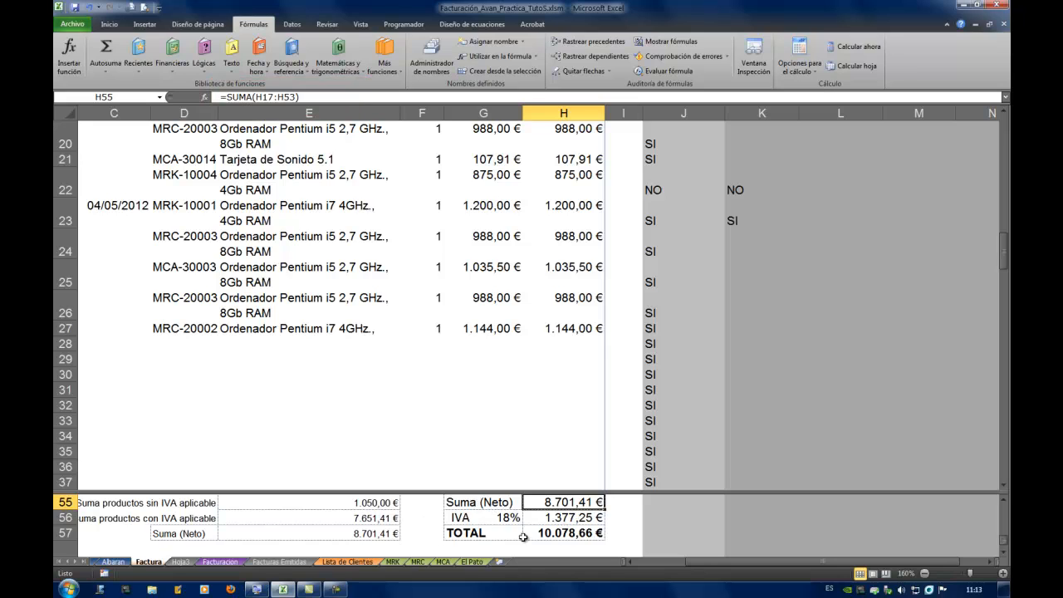
# Examine the IVA formula in H56, the percentage in G56 and the separate text box holding the IVA label.
pyautogui.click(565, 518)
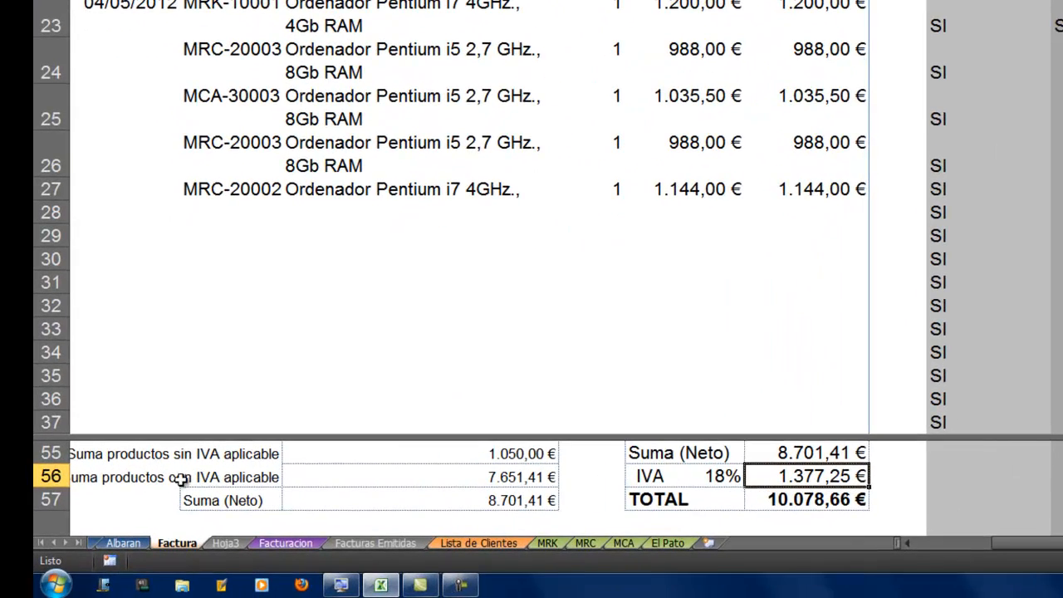
pyautogui.press('Left')
pyautogui.press('Left')
pyautogui.press('Left')
pyautogui.press('Left')
pyautogui.press('Left')
pyautogui.press('Left')
pyautogui.press('Left')
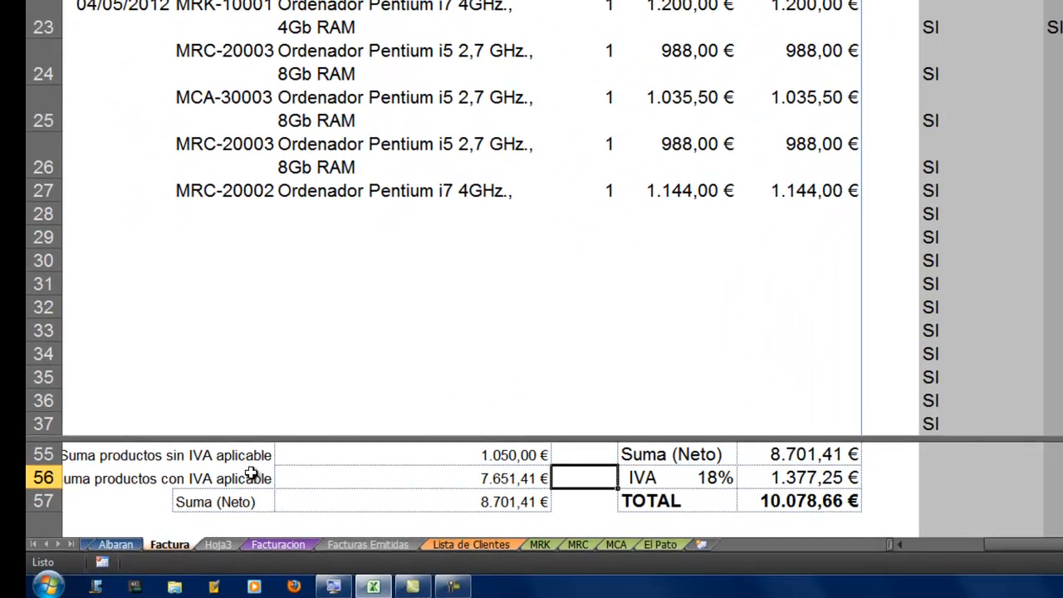
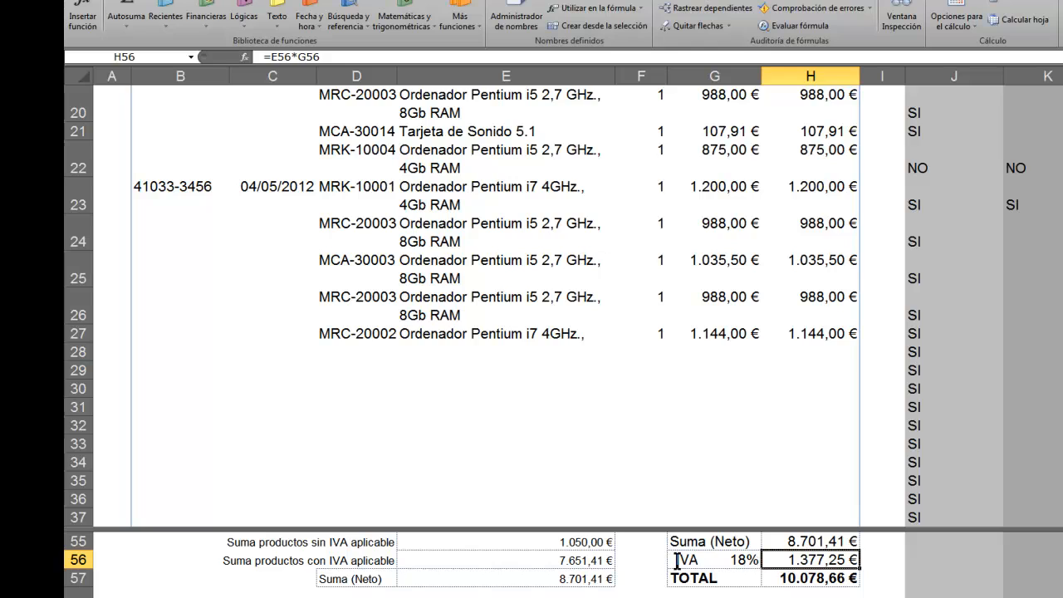
pyautogui.click(749, 560)
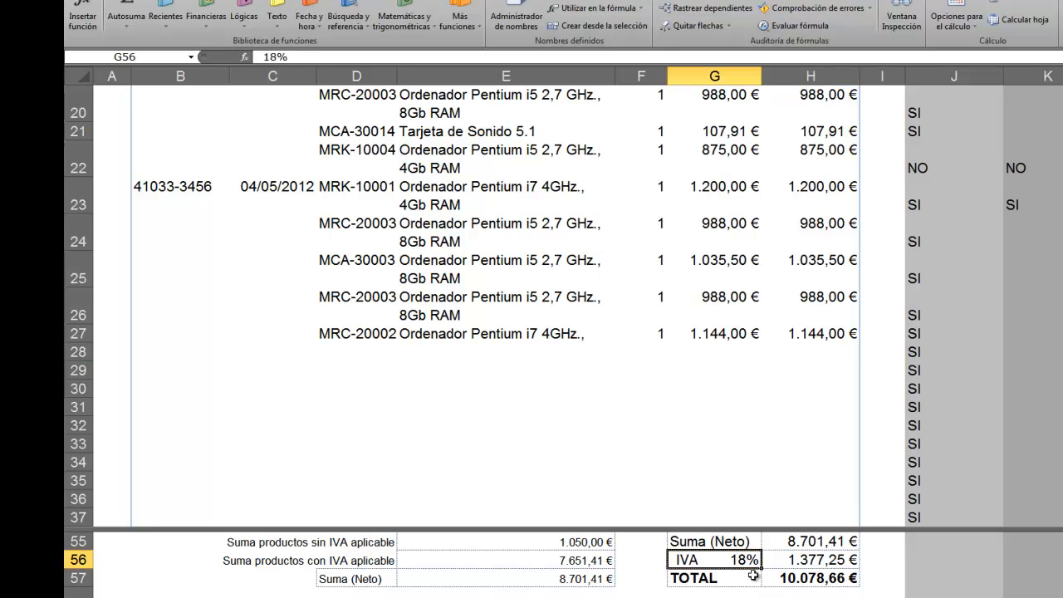
pyautogui.click(694, 561)
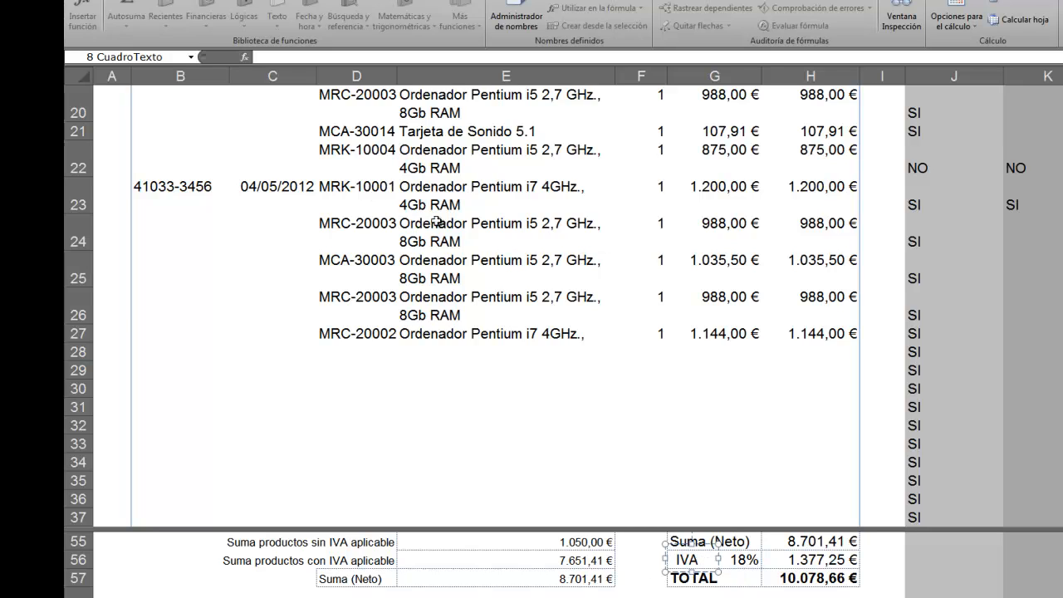
pyautogui.click(751, 561)
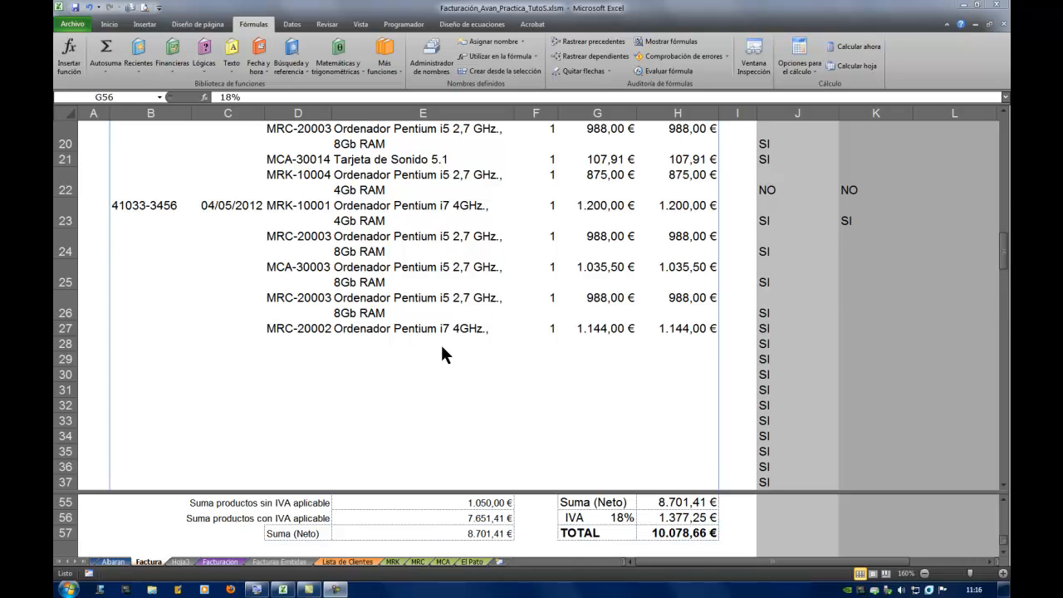
# On the MRK sheet, enter "No" in the first IVA cell D2 and fill it down to D22.
pyautogui.click(399, 563)
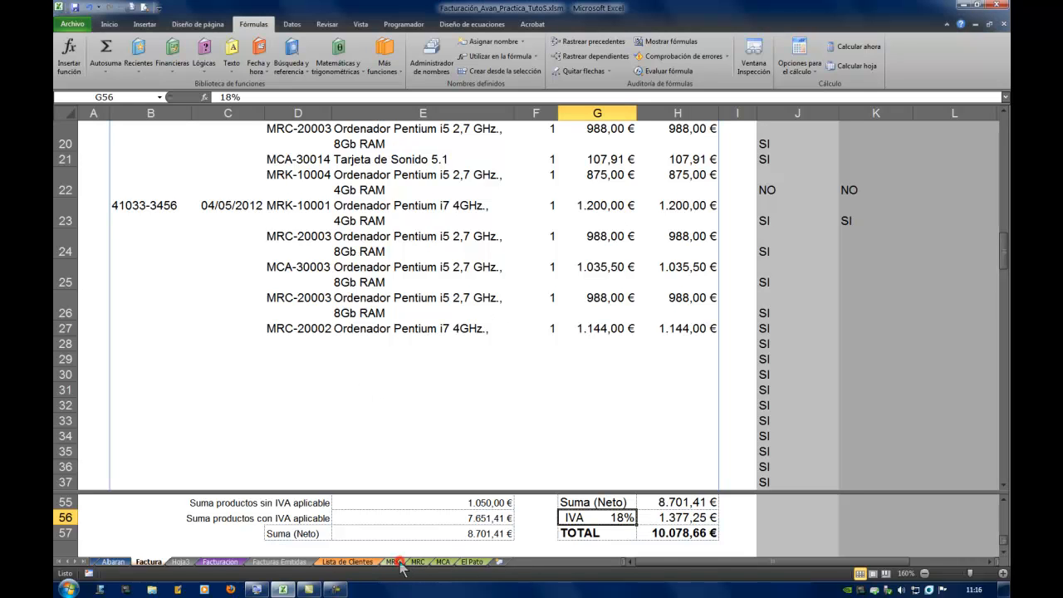
pyautogui.click(397, 562)
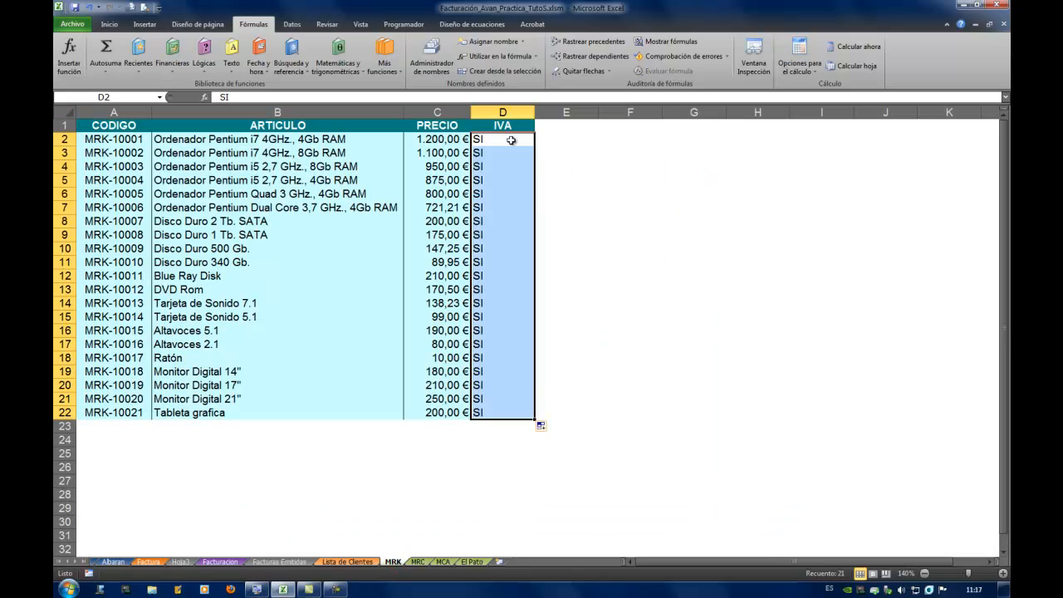
pyautogui.click(509, 139)
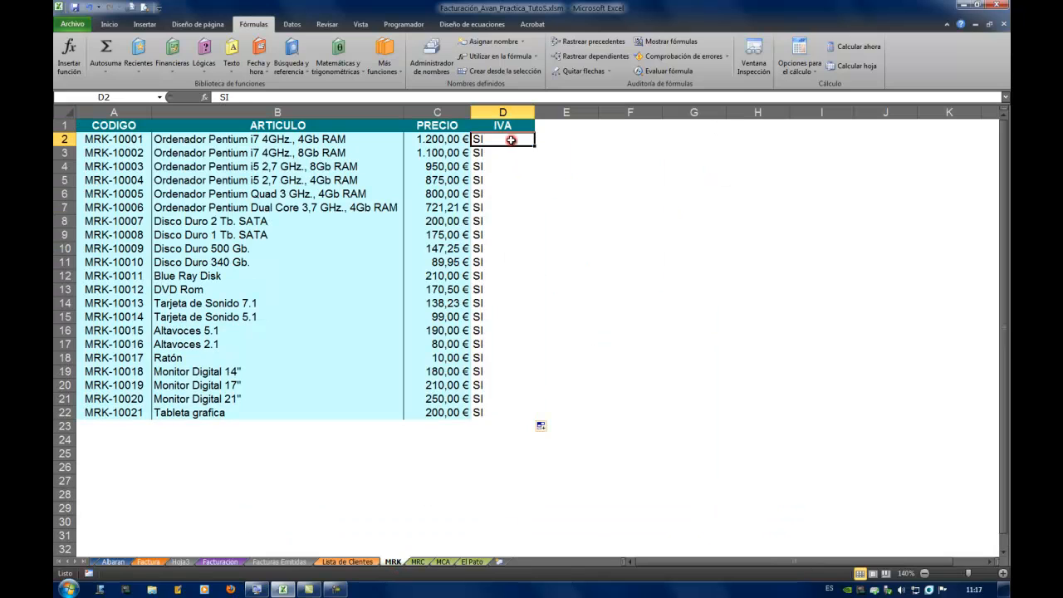
pyautogui.write('N')
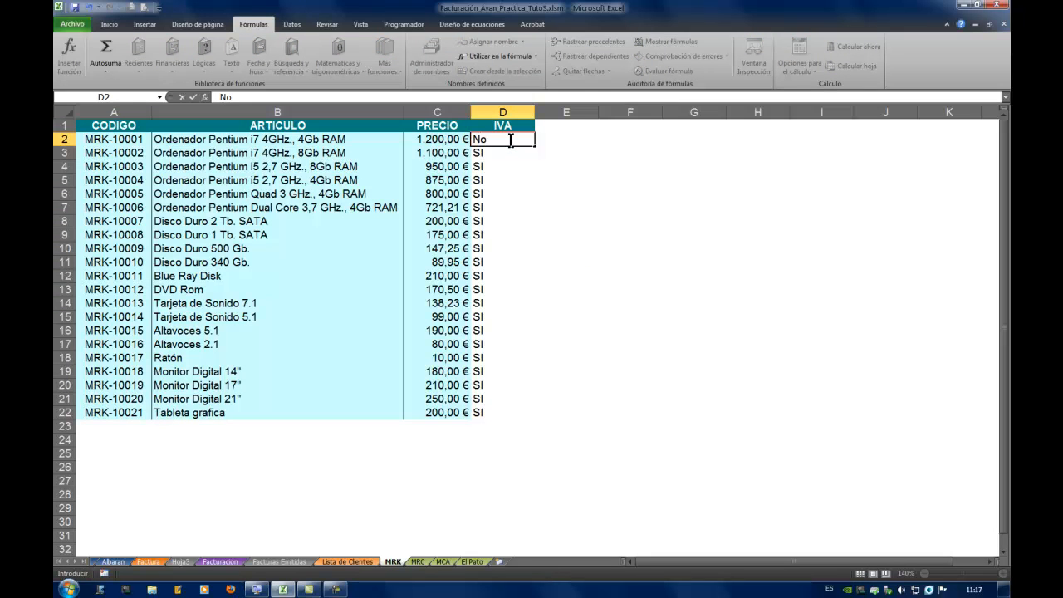
pyautogui.write('o')
pyautogui.press('Return')
pyautogui.click(511, 139)
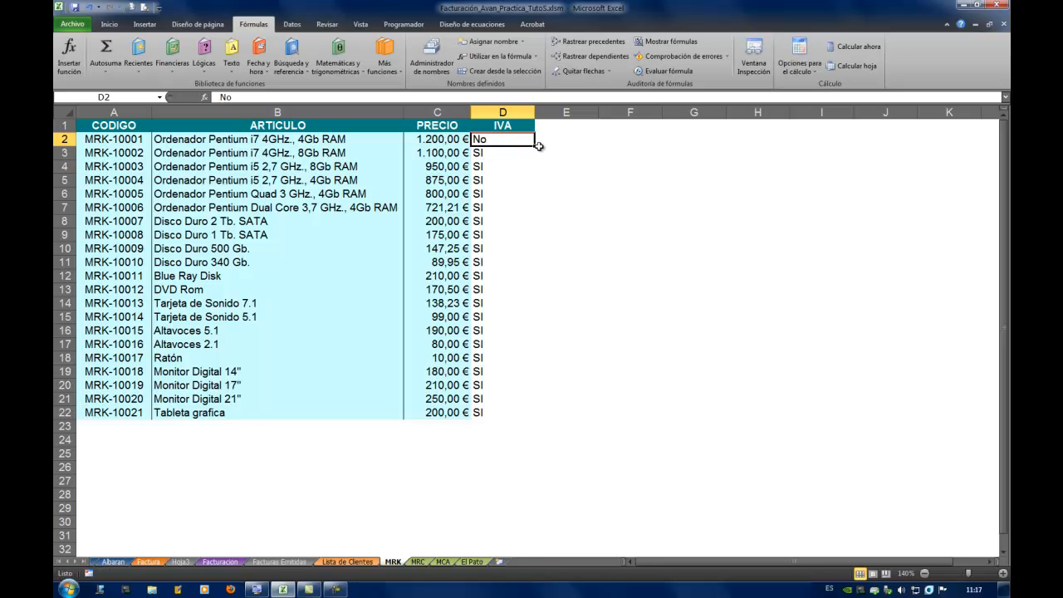
pyautogui.moveTo(536, 147); pyautogui.dragTo(519, 416)
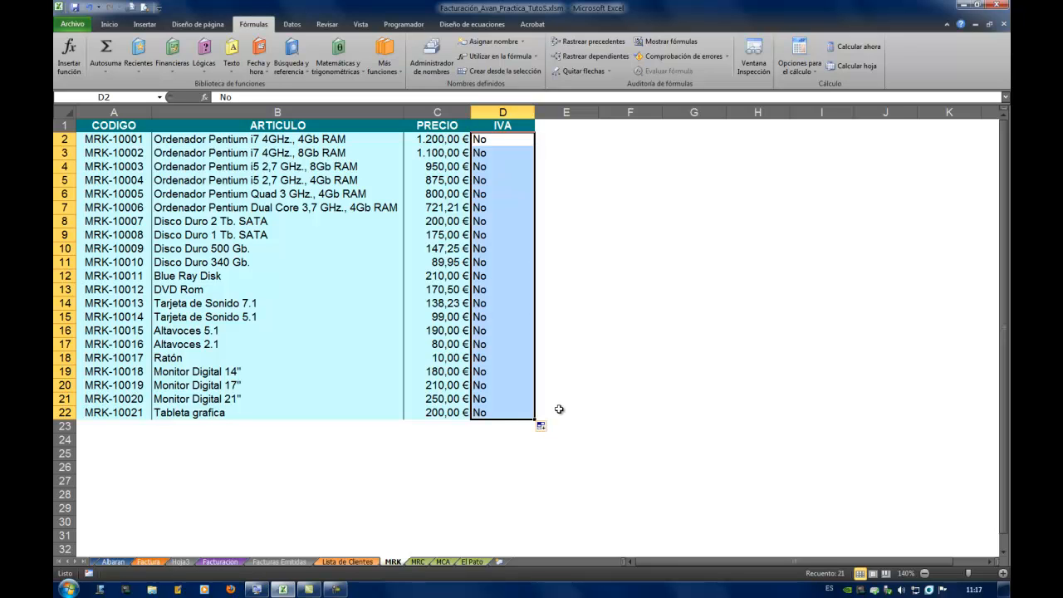
pyautogui.click(571, 384)
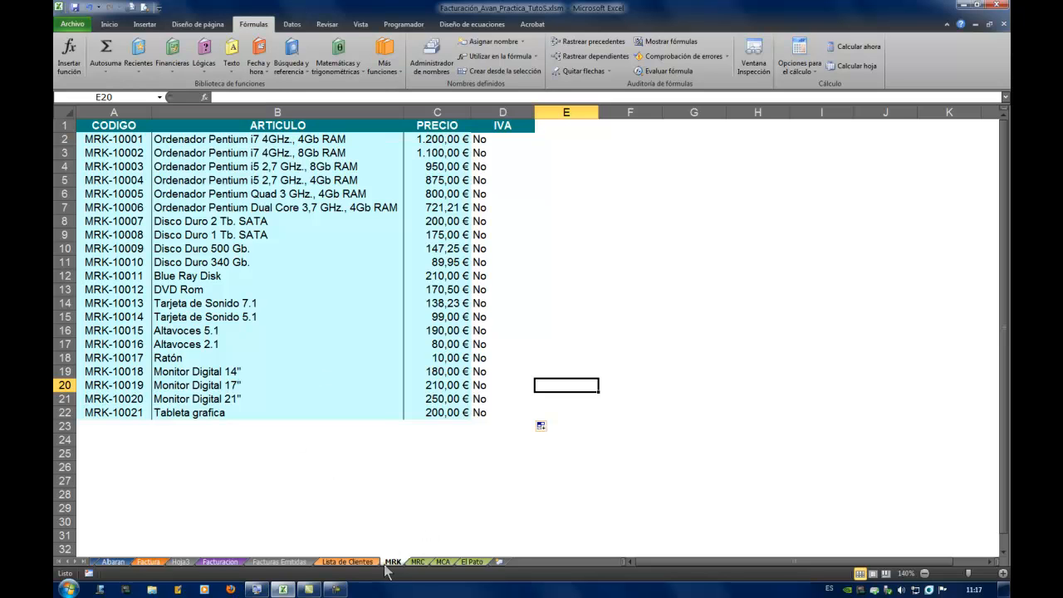
# Clear the IVA values in D2:D23 of the El Pato sheet, keeping the header, and return to the MRK sheet.
pyautogui.click(422, 562)
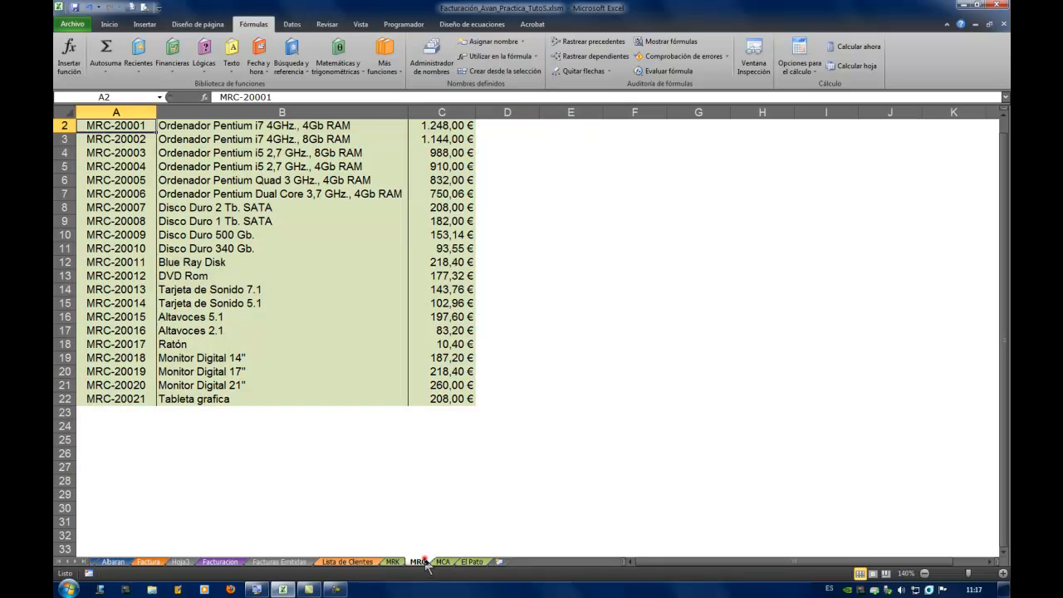
pyautogui.click(445, 562)
pyautogui.click(470, 561)
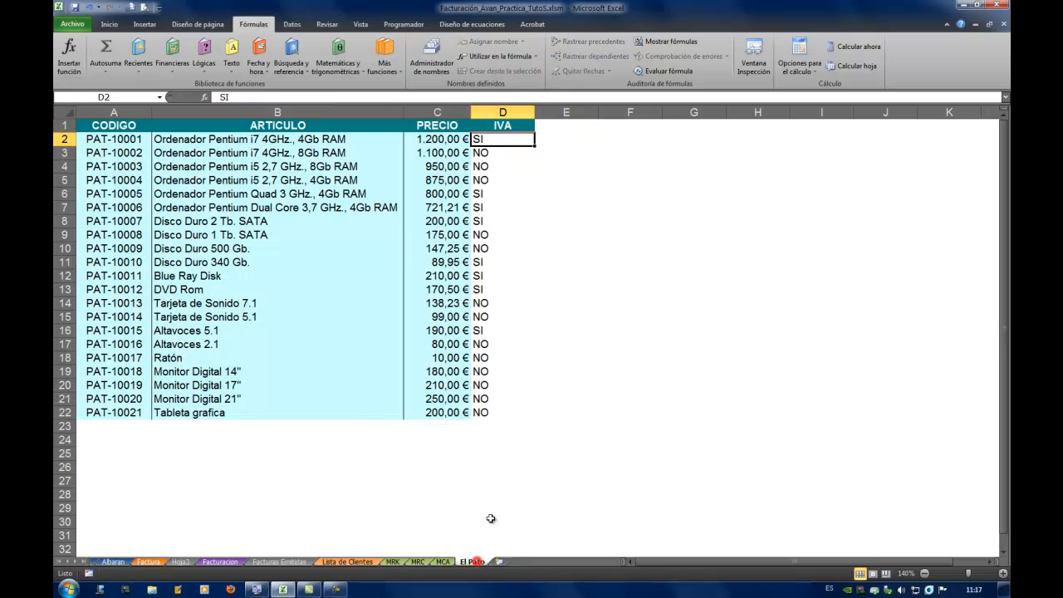
pyautogui.click(502, 111)
pyautogui.rightClick(501, 112)
pyautogui.click(501, 112)
pyautogui.click(503, 139)
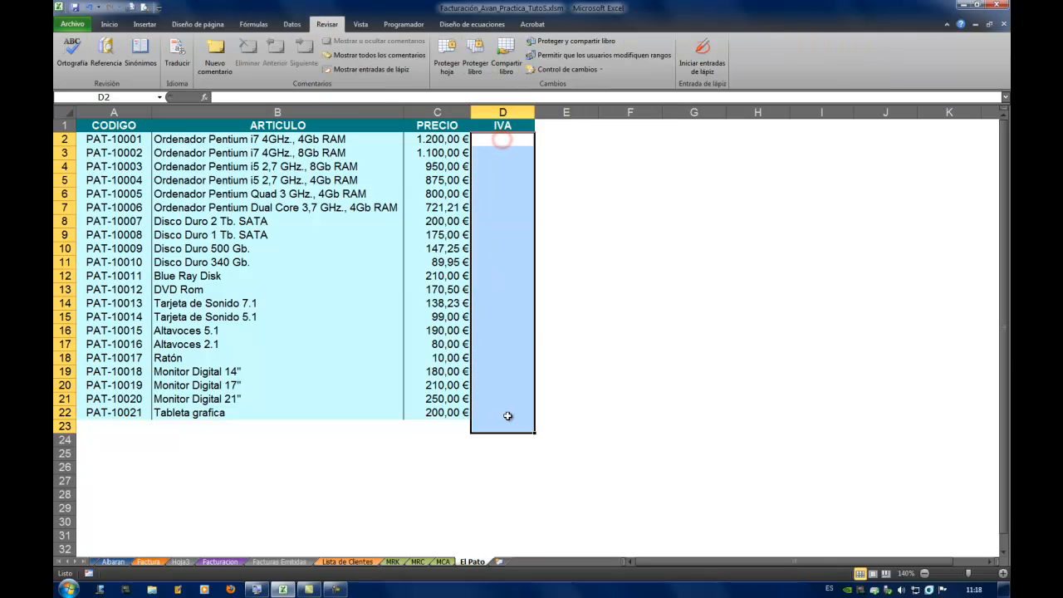
pyautogui.click(522, 346)
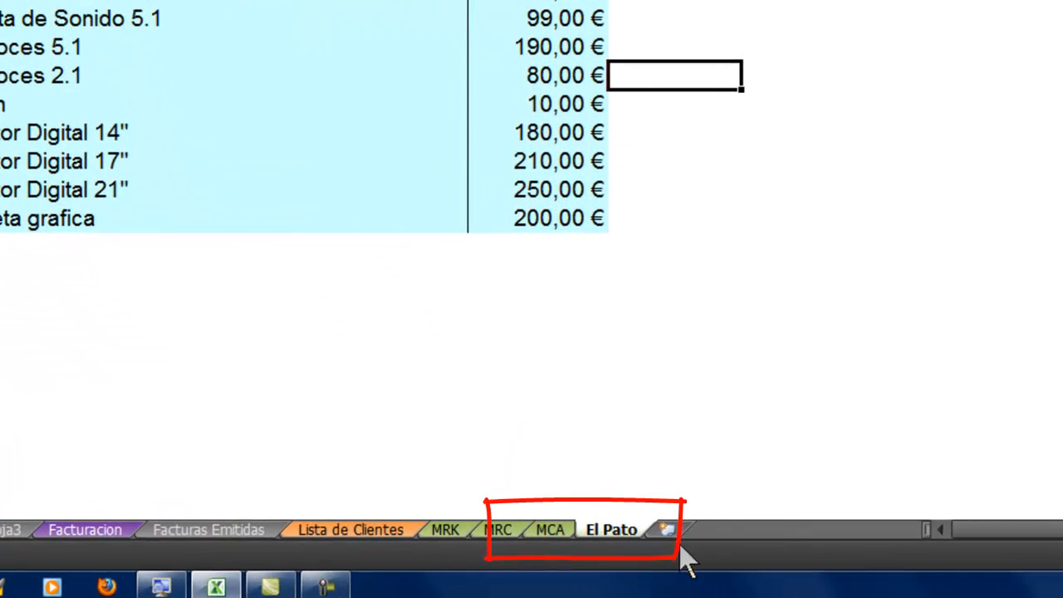
pyautogui.click(458, 531)
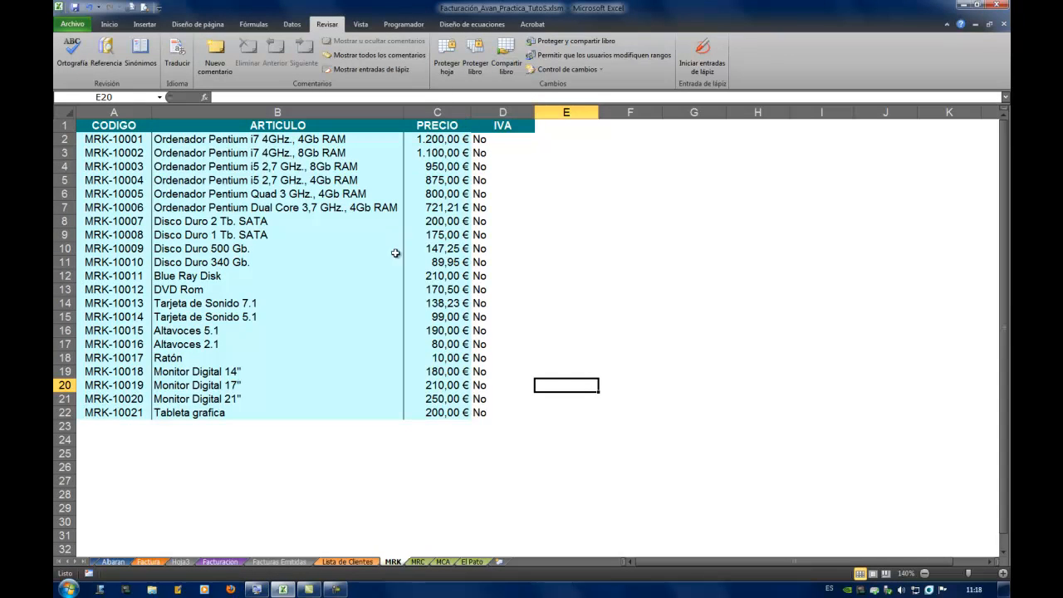
# On the Factura sheet, examine the IVA FACTURA formula in J24 and the IVA values of the invoice lines.
pyautogui.click(150, 562)
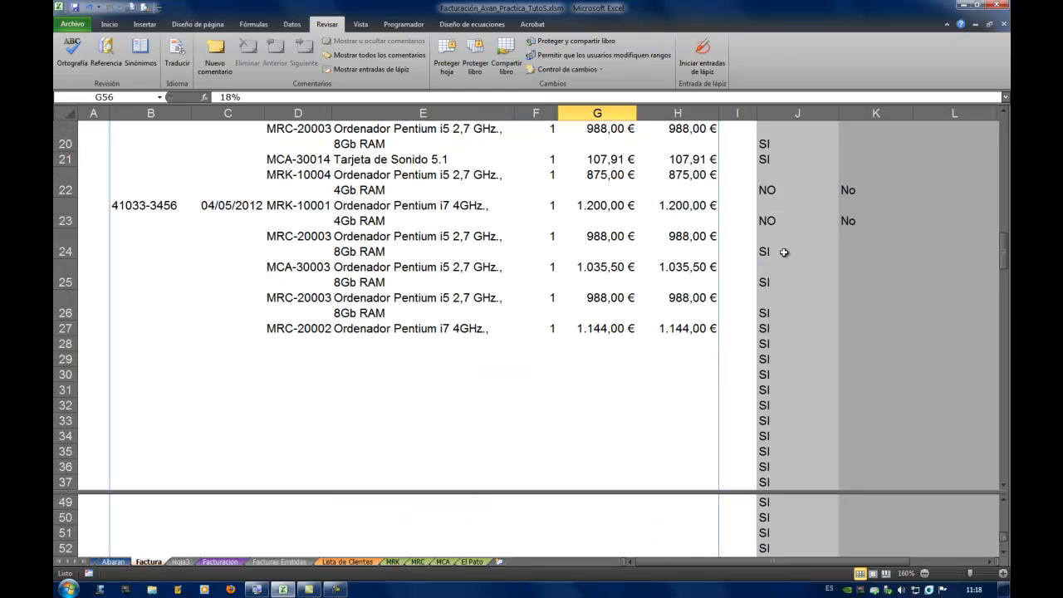
pyautogui.click(804, 231)
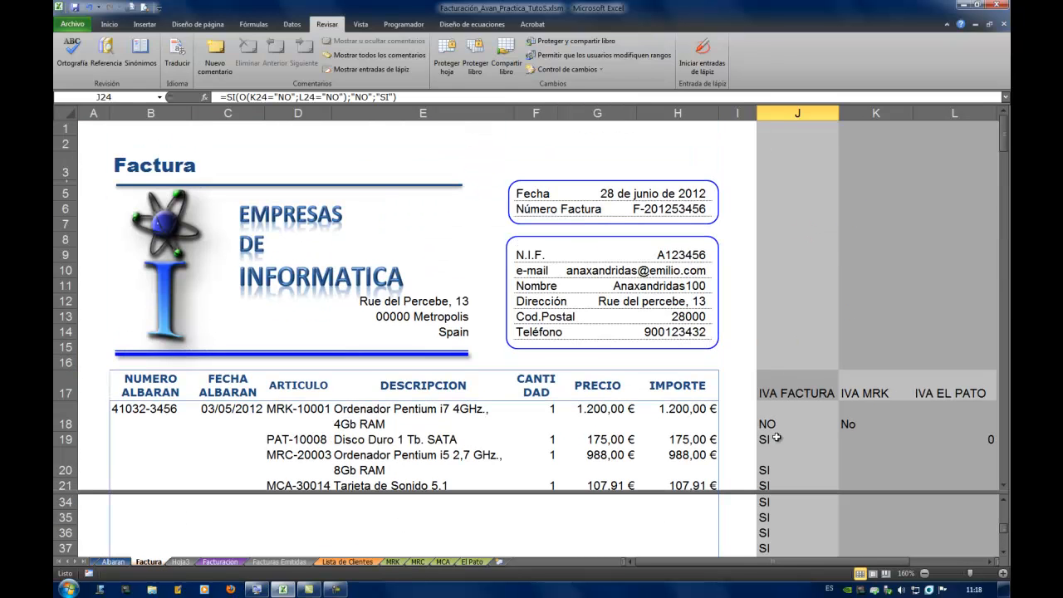
pyautogui.scroll(-2, 799, 410)
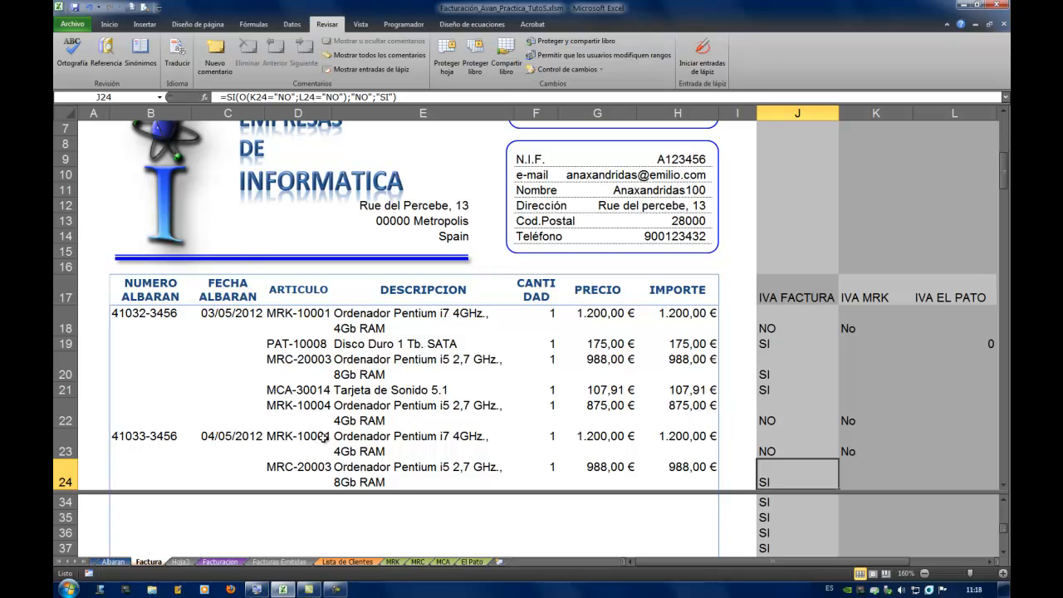
# Check the IVA columns of the MRK, MRC, MCA and El Pato product sheets, then return to the Factura sheet.
pyautogui.click(392, 561)
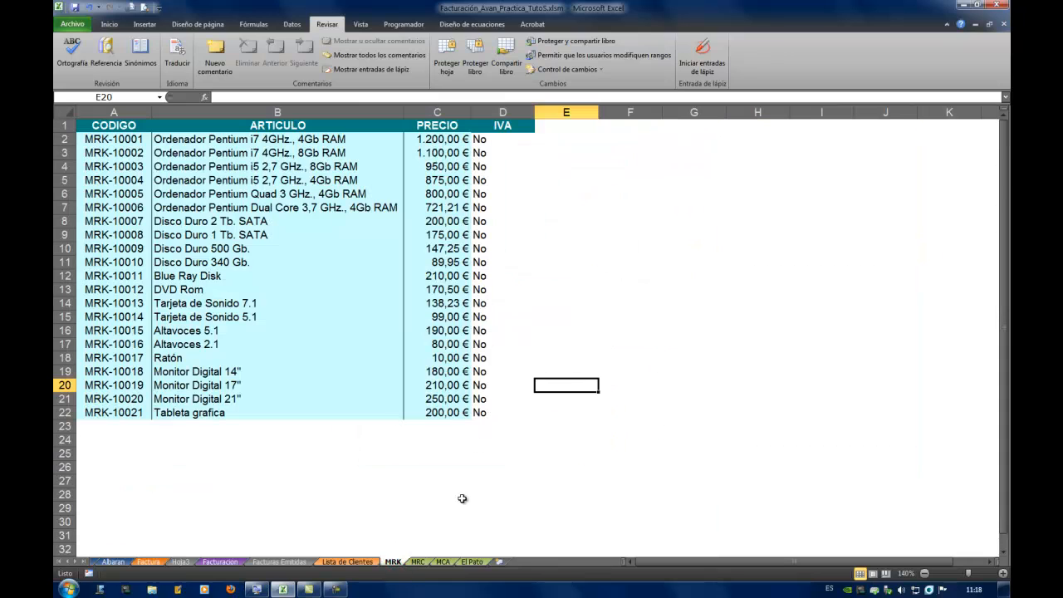
pyautogui.click(418, 561)
pyautogui.click(453, 561)
pyautogui.click(471, 561)
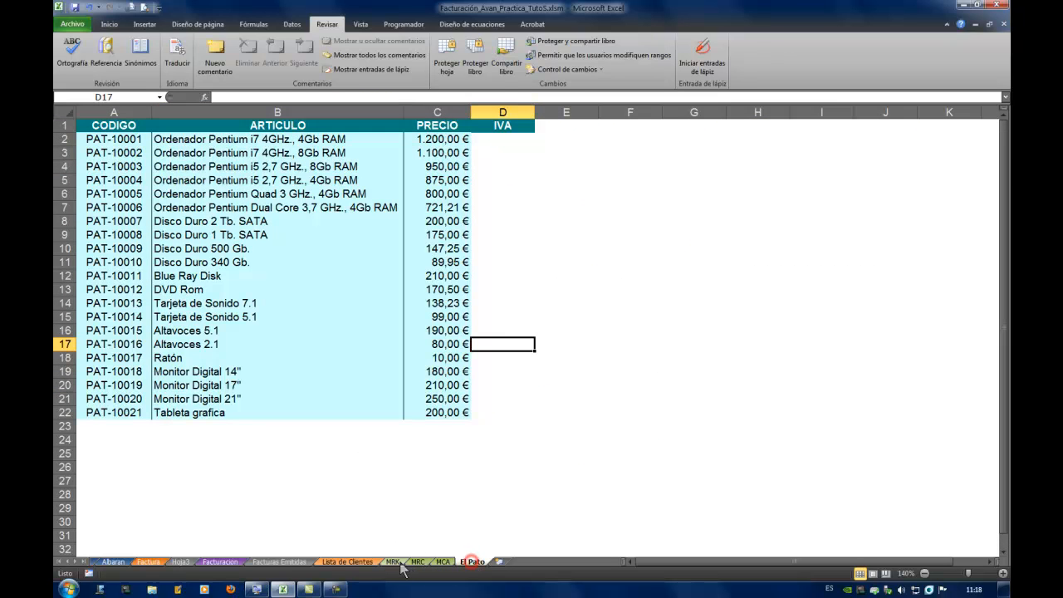
pyautogui.click(391, 561)
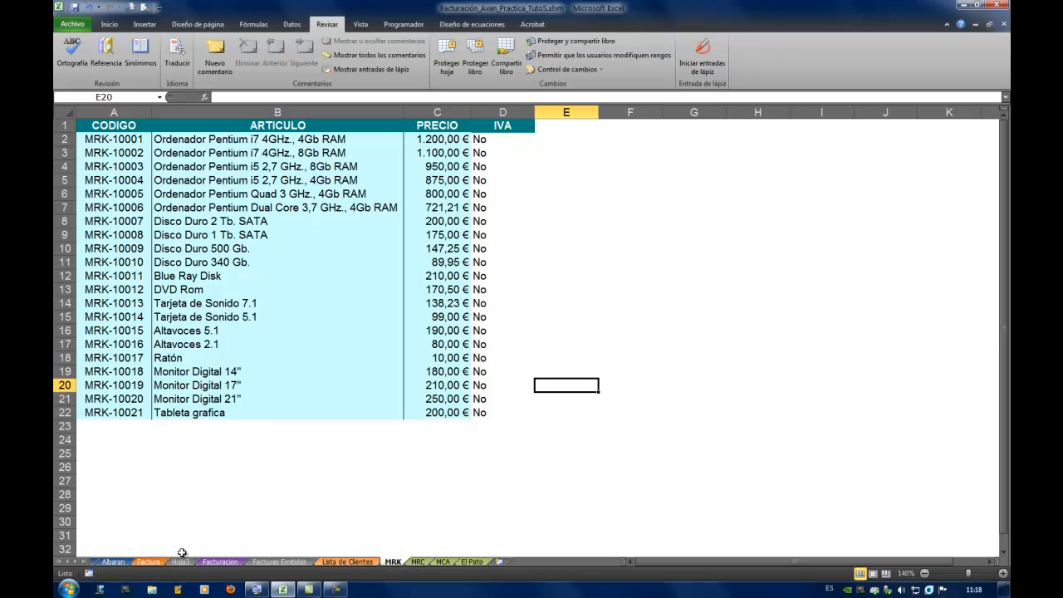
pyautogui.click(148, 561)
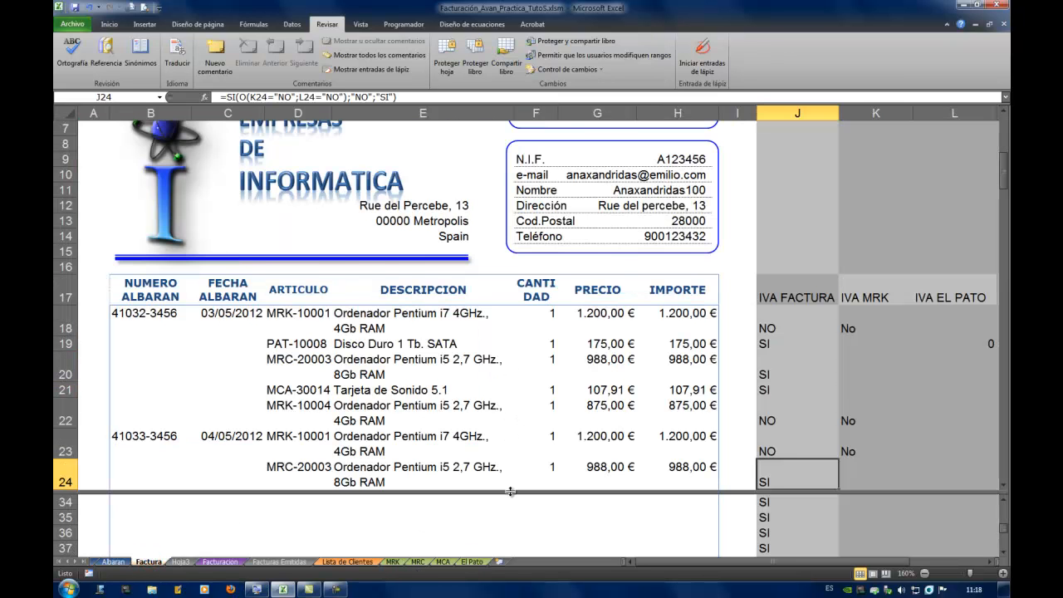
# Examine the SUMAR.SI formulas in E55 and E56 for products without and with applicable IVA.
pyautogui.scroll(-3, 510, 490)
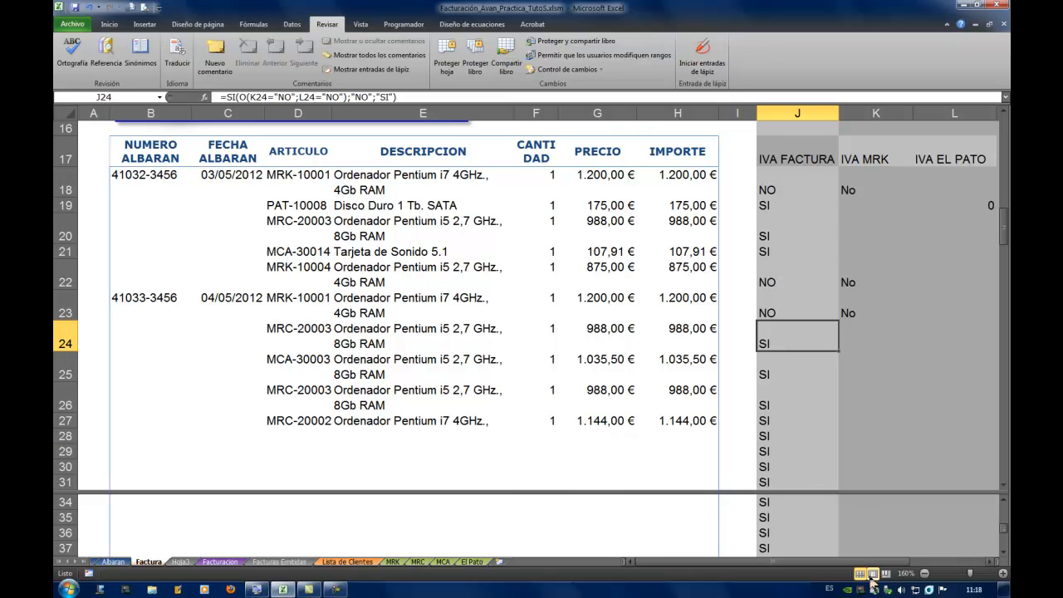
pyautogui.click(835, 517)
pyautogui.scroll(-8, 836, 518)
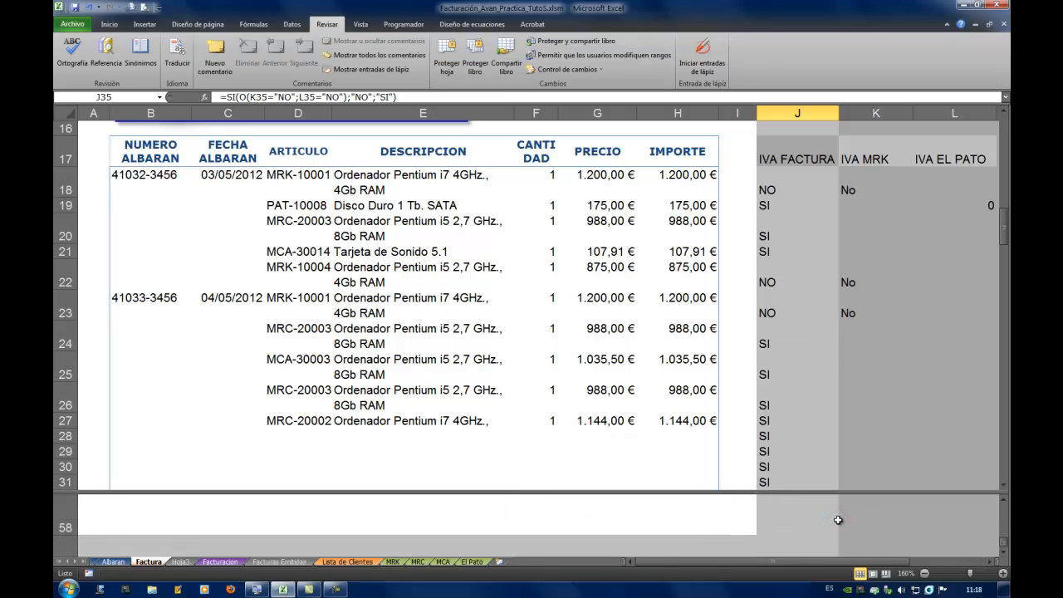
pyautogui.scroll(1, 838, 520)
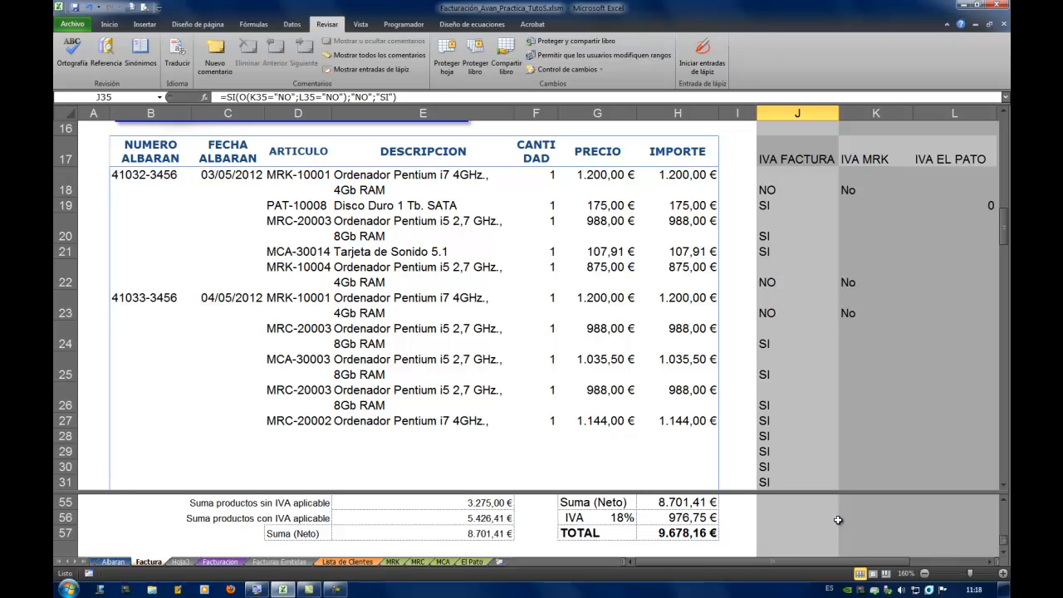
pyautogui.click(495, 503)
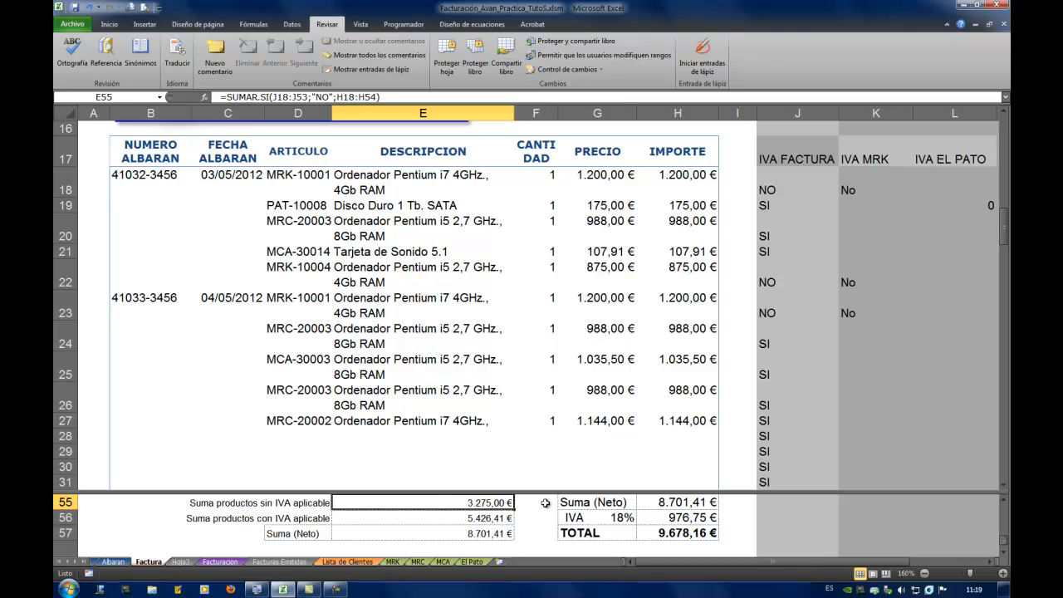
pyautogui.click(478, 517)
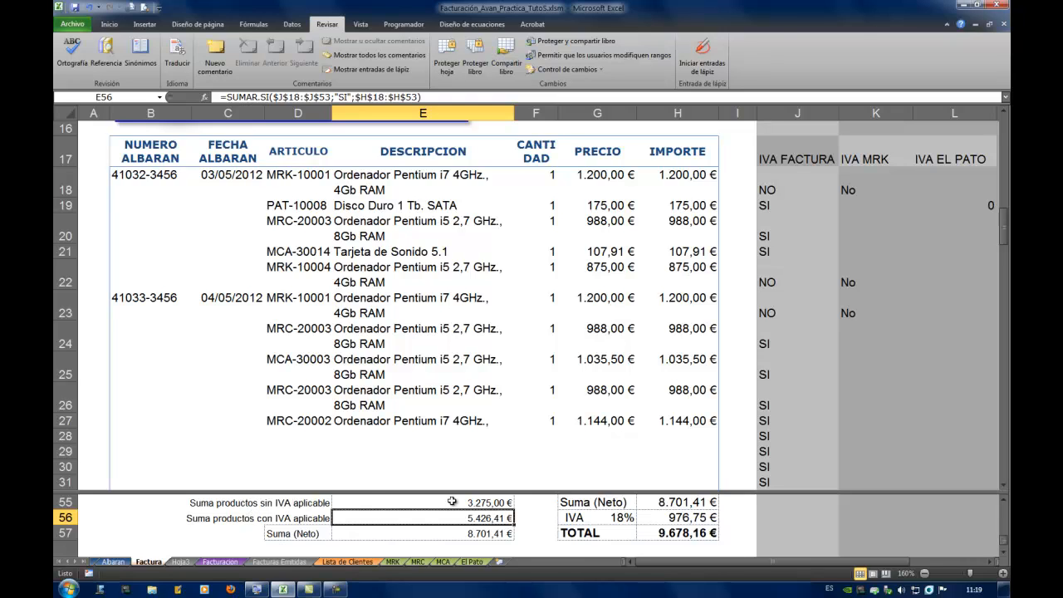
# Clear the total for products without applicable IVA in E55 and insert the SUMAR.SI function there.
pyautogui.click(477, 504)
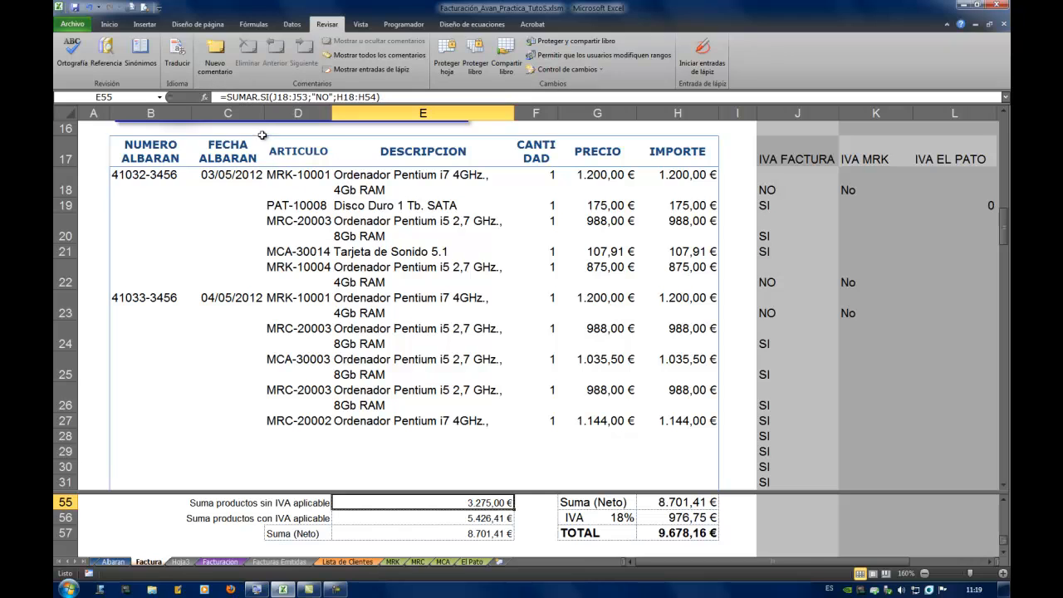
pyautogui.press('Delete')
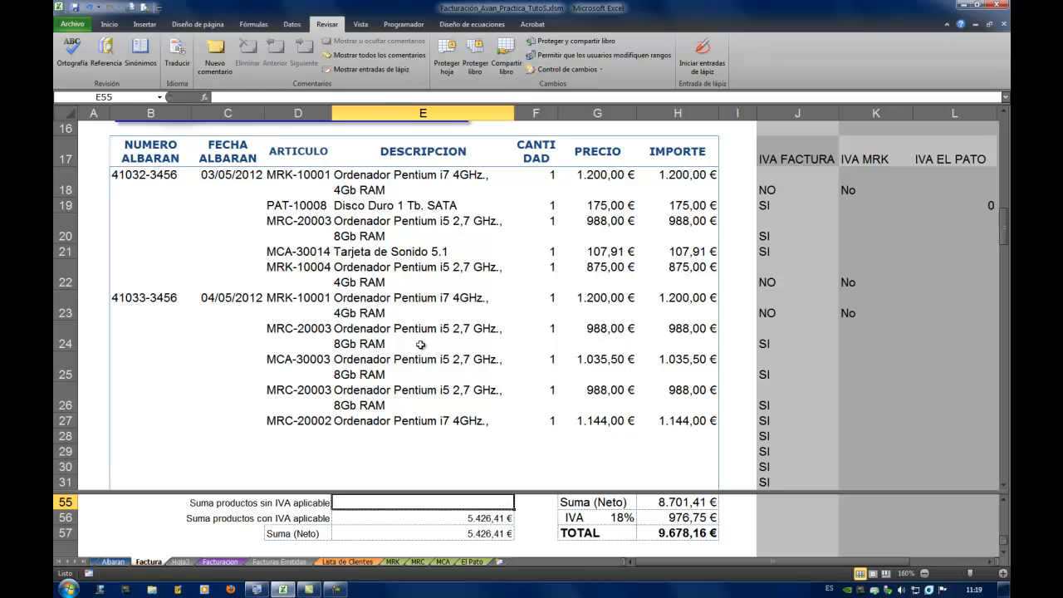
pyautogui.click(254, 24)
pyautogui.click(69, 58)
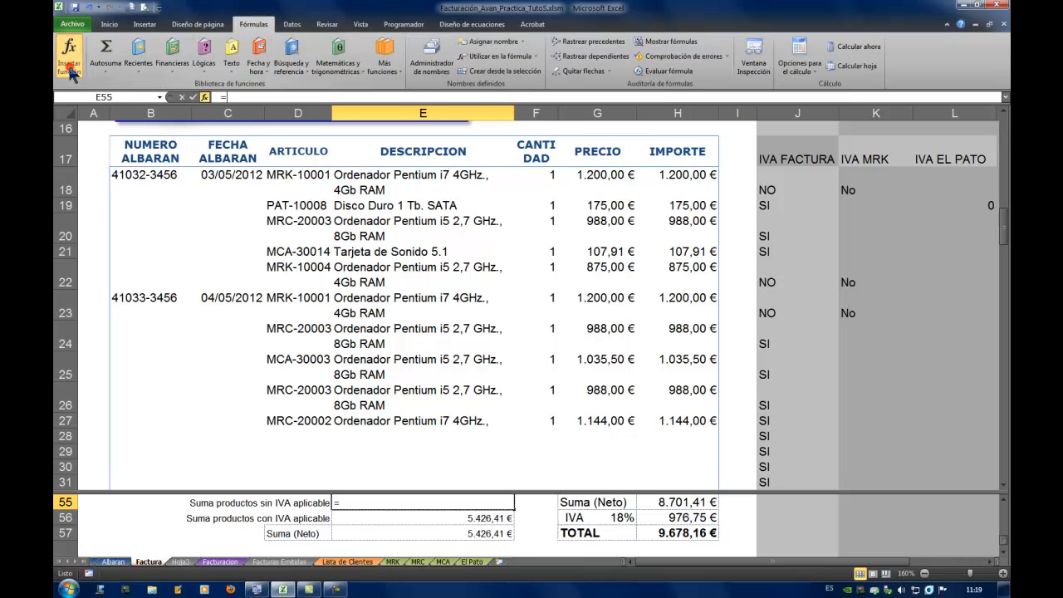
pyautogui.moveTo(552, 303); pyautogui.dragTo(552, 325)
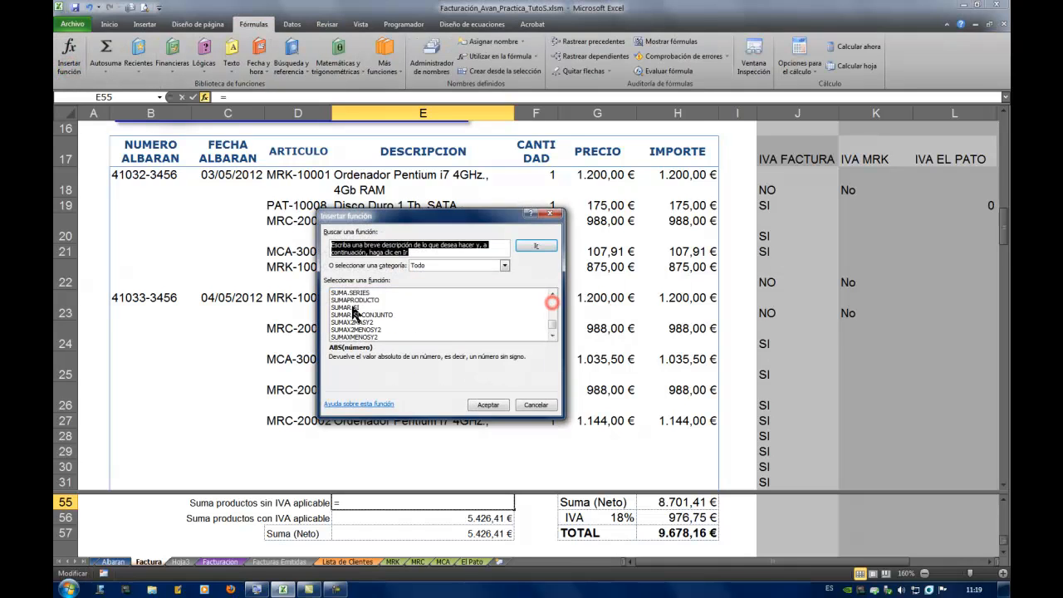
pyautogui.click(353, 306)
pyautogui.click(490, 404)
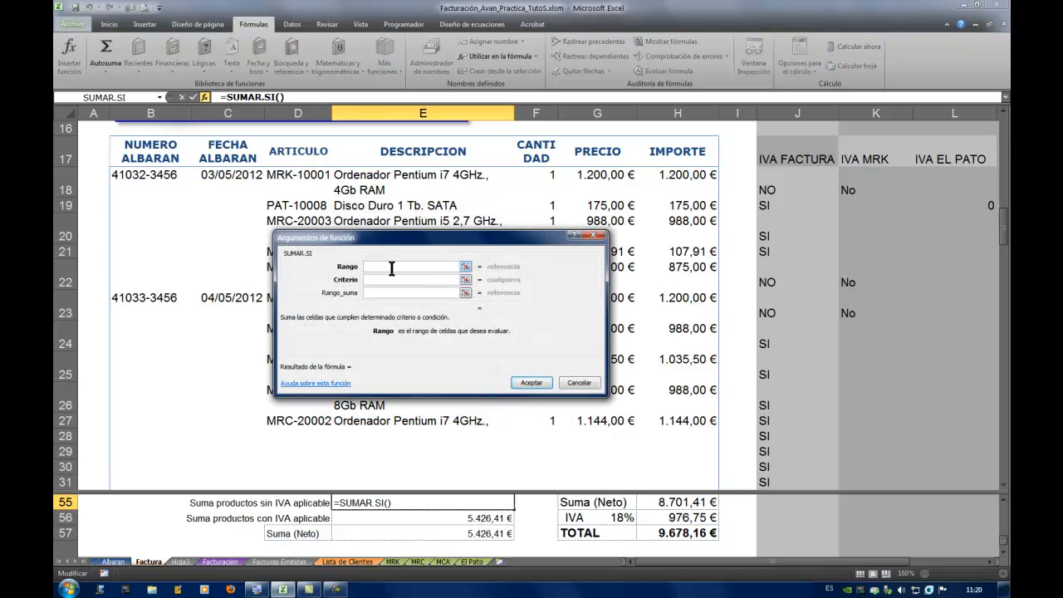
# Set the SUMAR.SI range to the article codes D18:D53 and its criterion to "MRK*".
pyautogui.moveTo(413, 238); pyautogui.dragTo(573, 235)
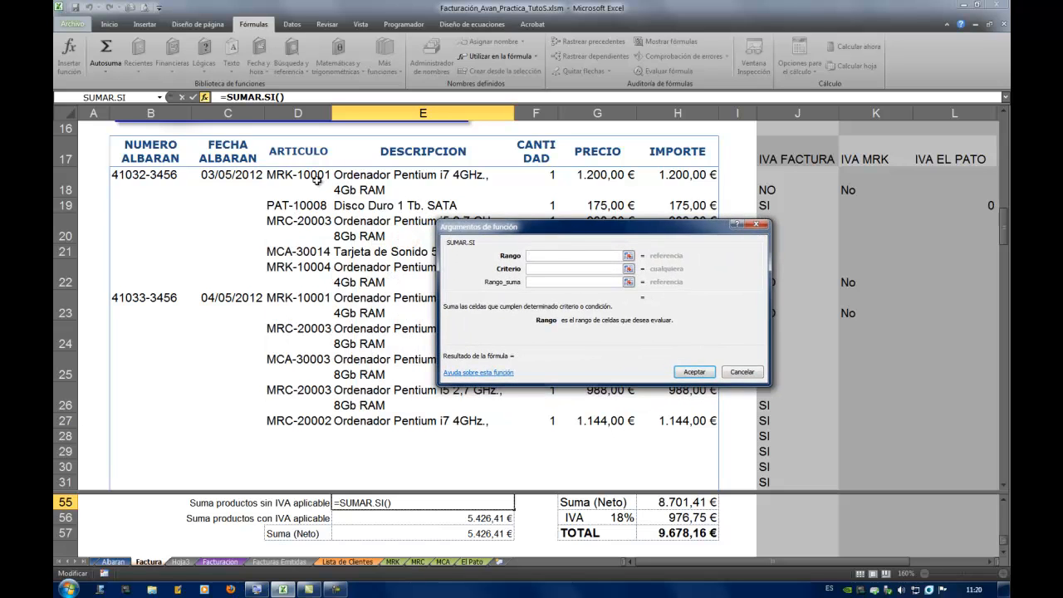
pyautogui.moveTo(293, 174); pyautogui.dragTo(290, 375)
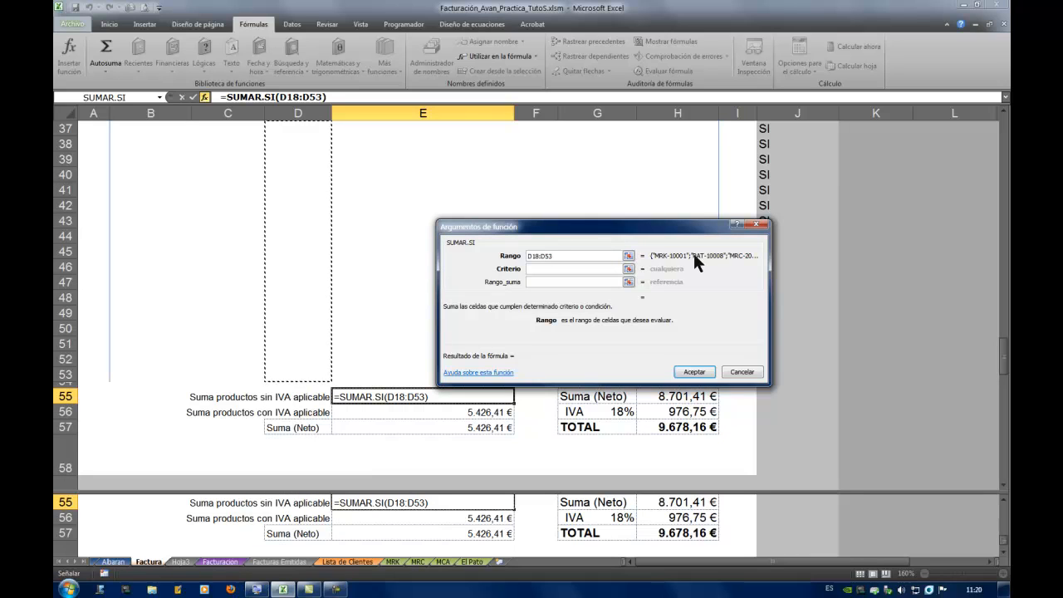
pyautogui.click(559, 268)
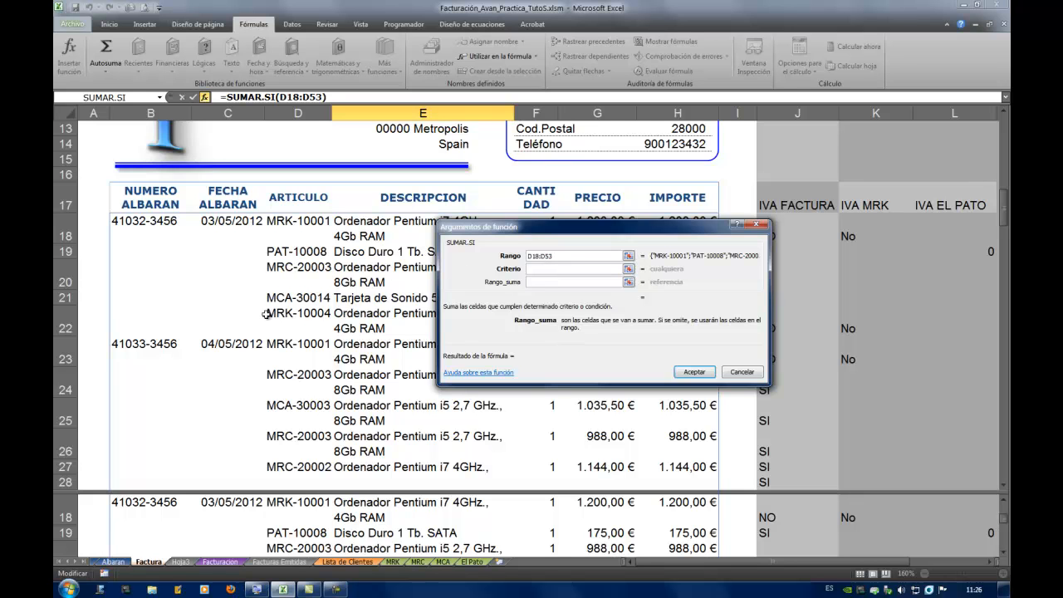
pyautogui.click(543, 269)
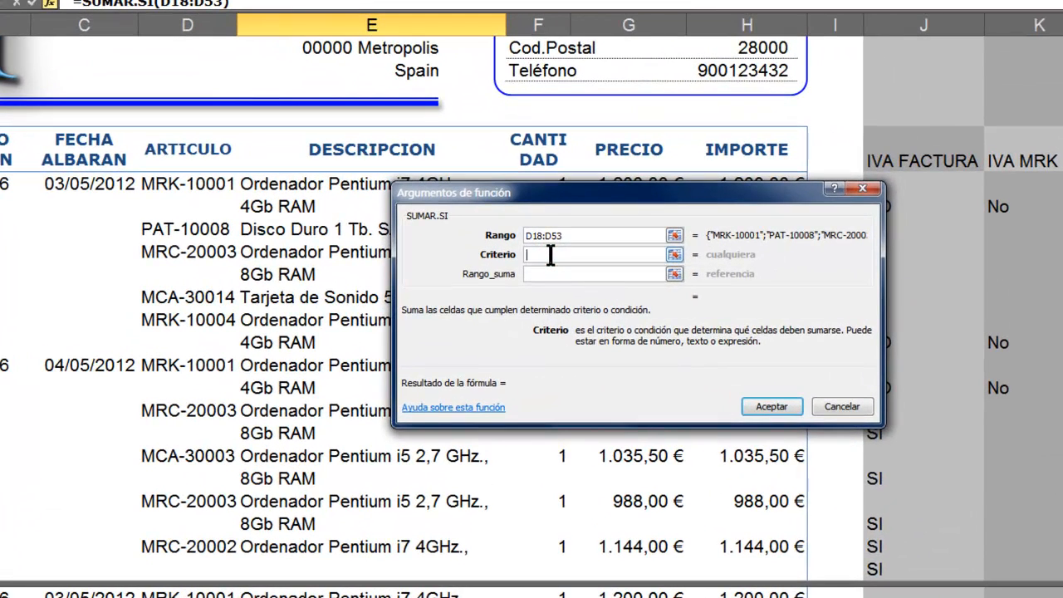
pyautogui.write('MRK')
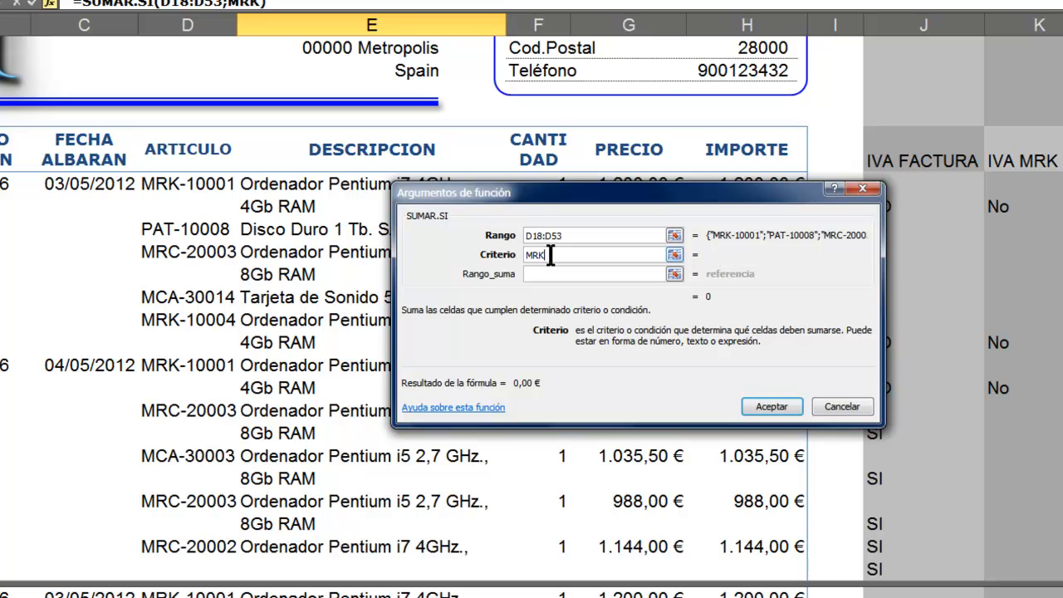
pyautogui.write('*')
pyautogui.click(595, 269)
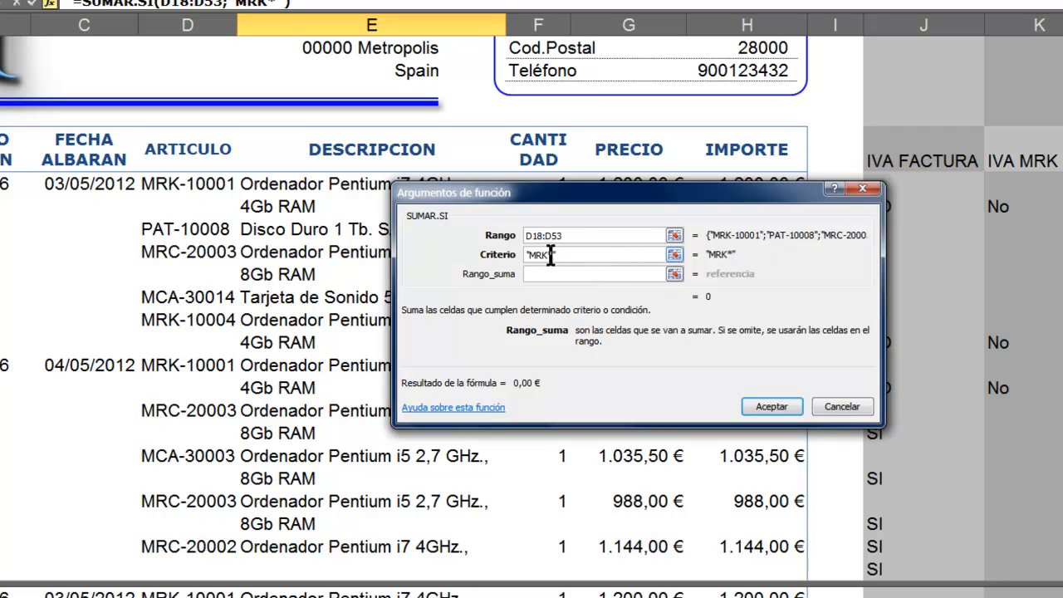
pyautogui.press('Tab')
# Set the sum range to the IMPORTE cells H18:H54 and accept the SUMAR.SI formula in E55.
pyautogui.moveTo(697, 208); pyautogui.dragTo(305, 166)
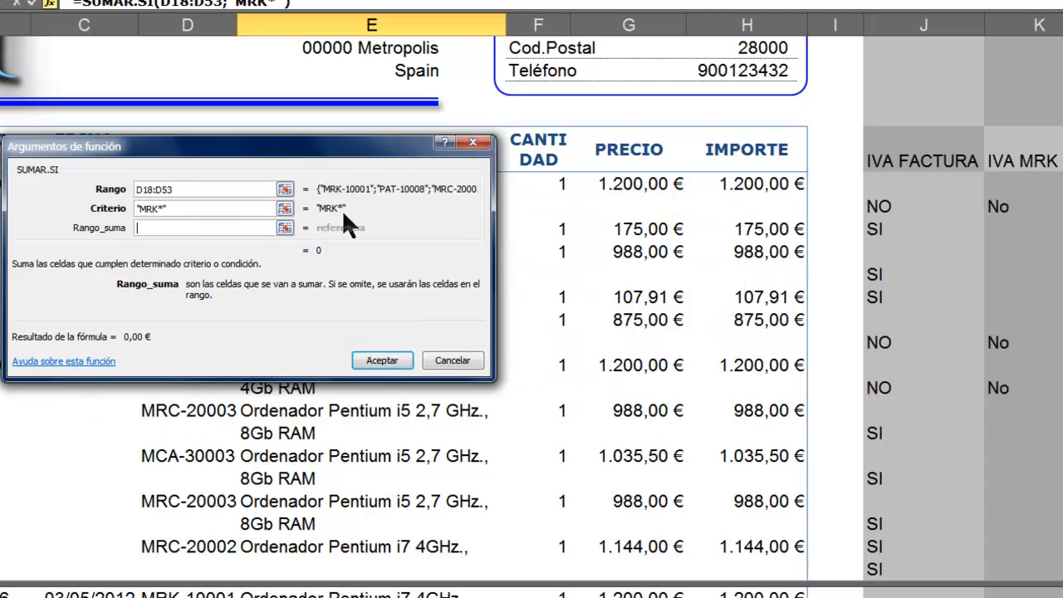
pyautogui.click(283, 227)
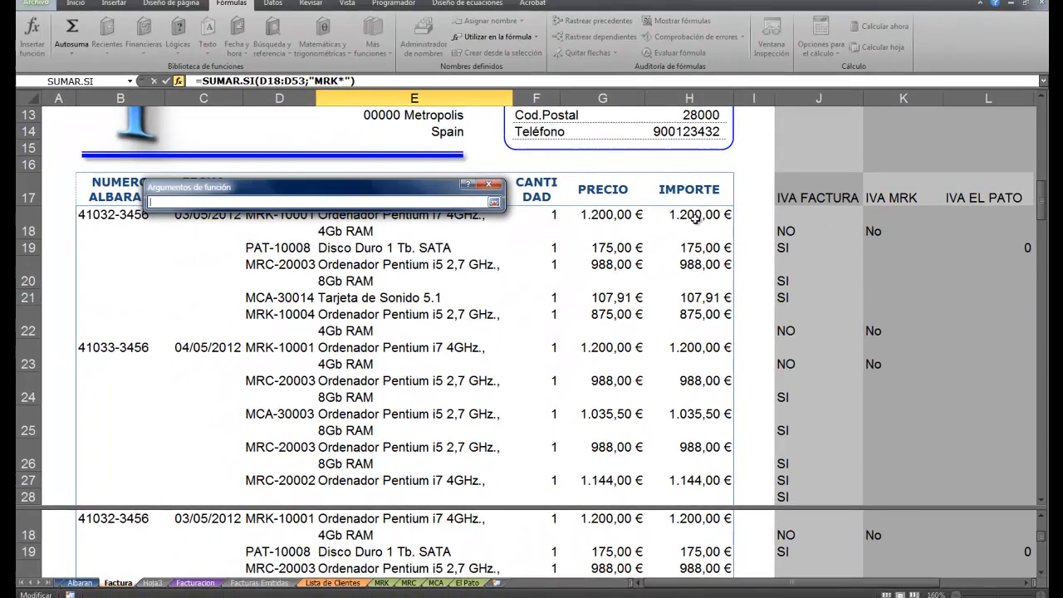
pyautogui.click(759, 186)
pyautogui.moveTo(697, 216); pyautogui.dragTo(695, 490)
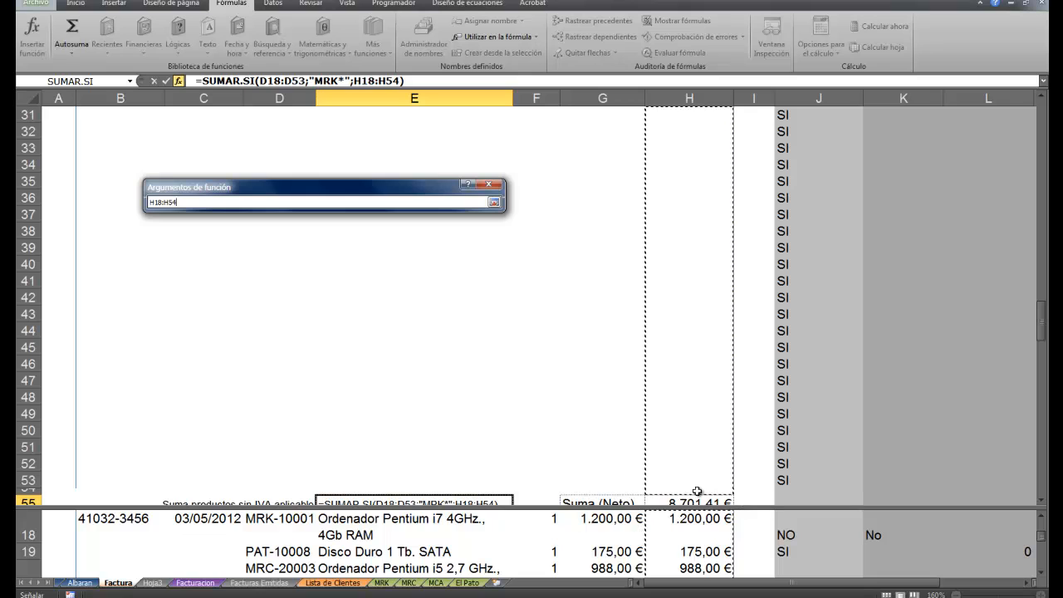
pyautogui.click(495, 202)
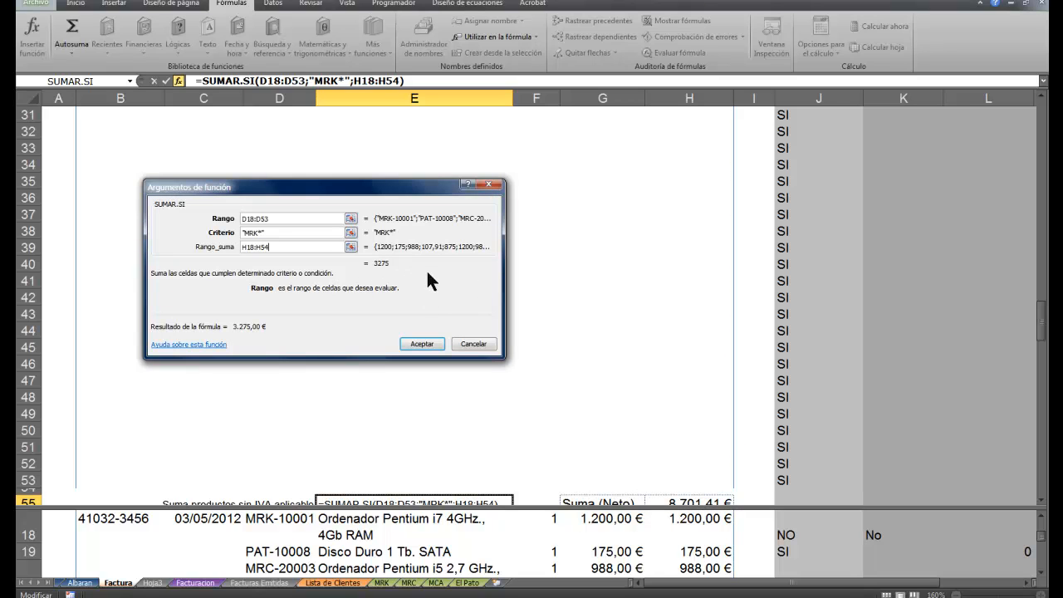
pyautogui.click(422, 344)
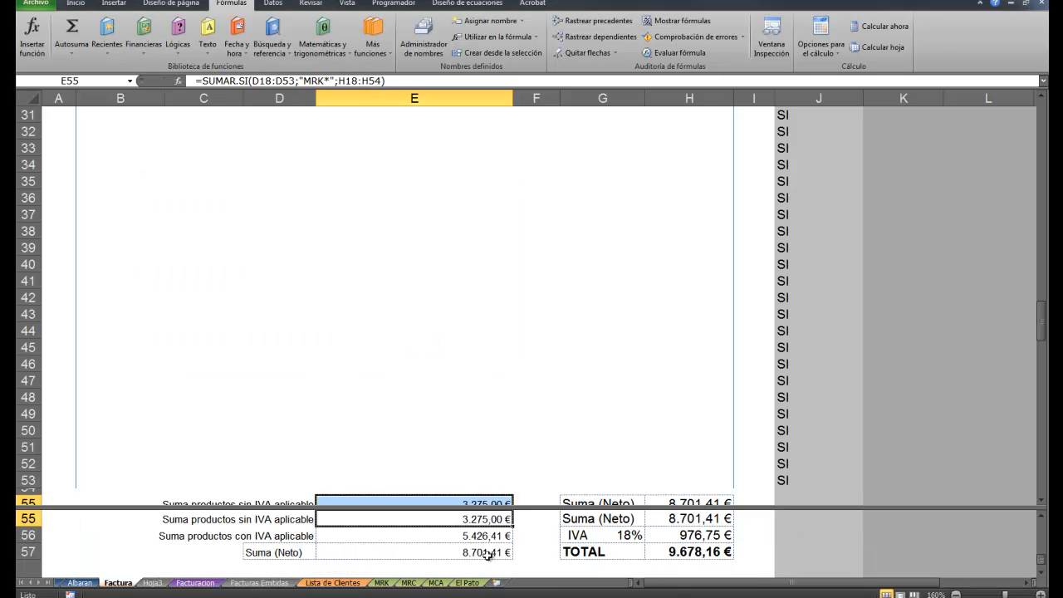
# Clear the total for products with applicable IVA in E56 and insert the SUMAR.SI function there.
pyautogui.click(615, 404)
pyautogui.scroll(7, 615, 403)
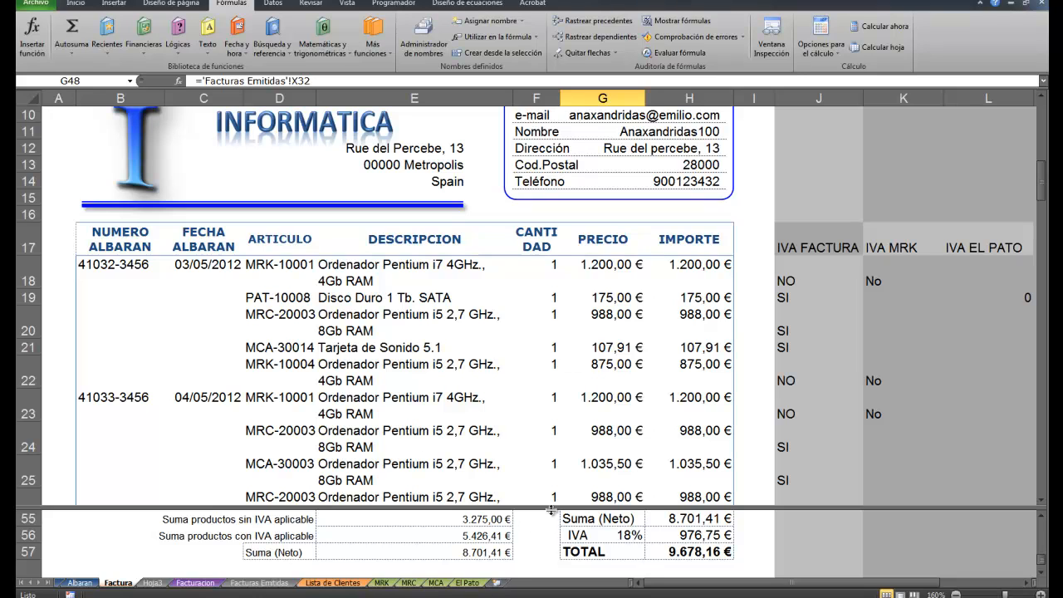
pyautogui.scroll(-2, 481, 386)
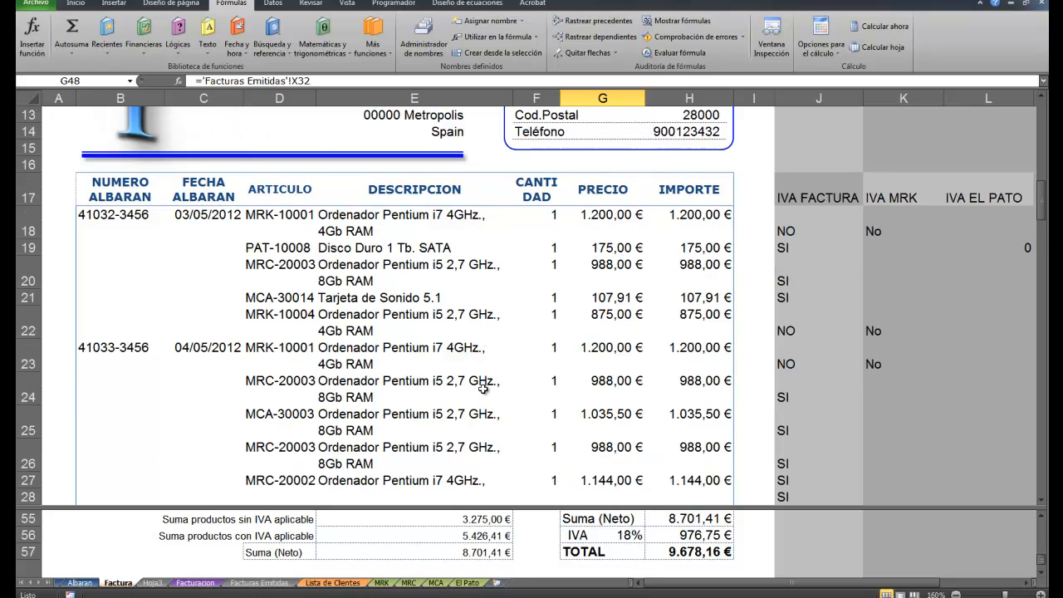
pyautogui.scroll(1, 483, 388)
pyautogui.click(480, 536)
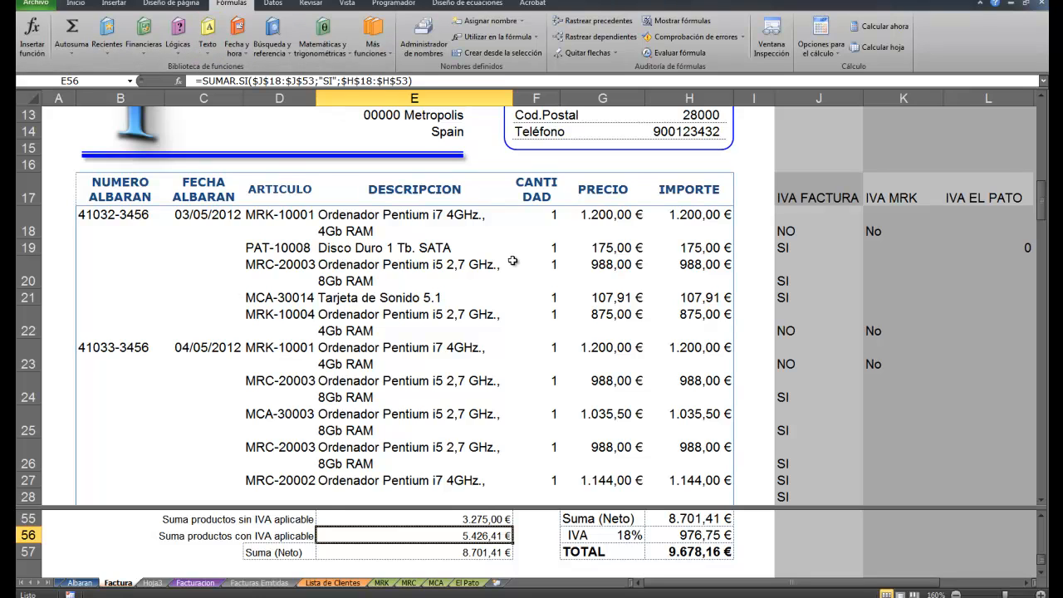
pyautogui.press('Delete')
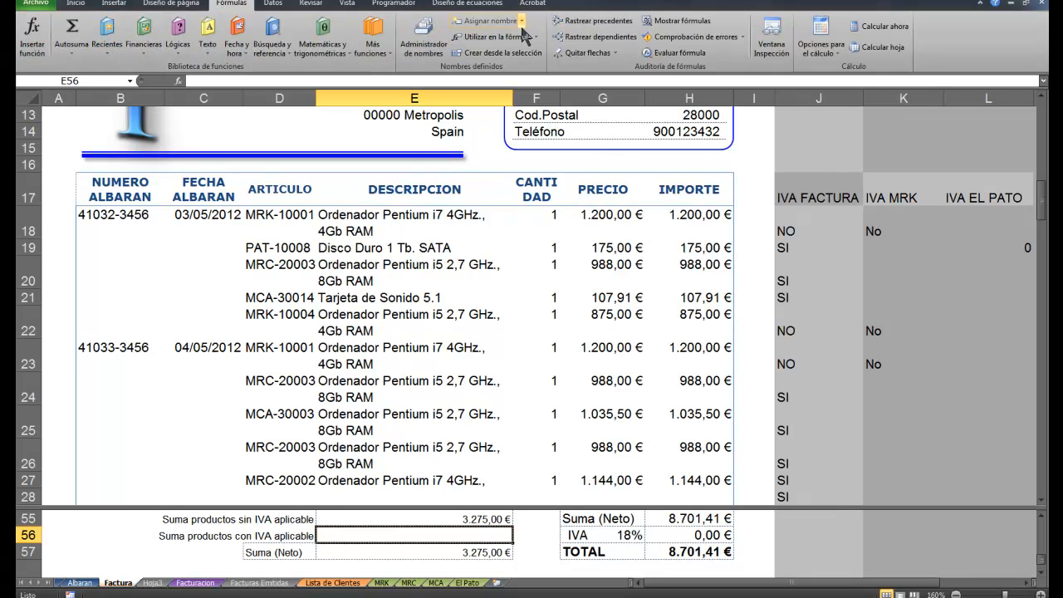
pyautogui.click(107, 37)
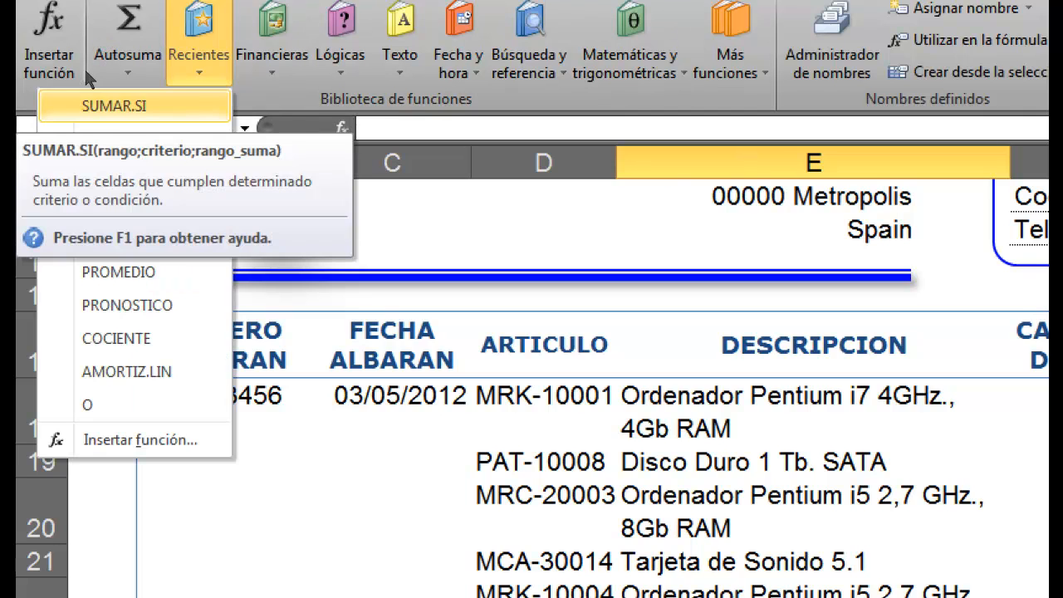
pyautogui.click(114, 105)
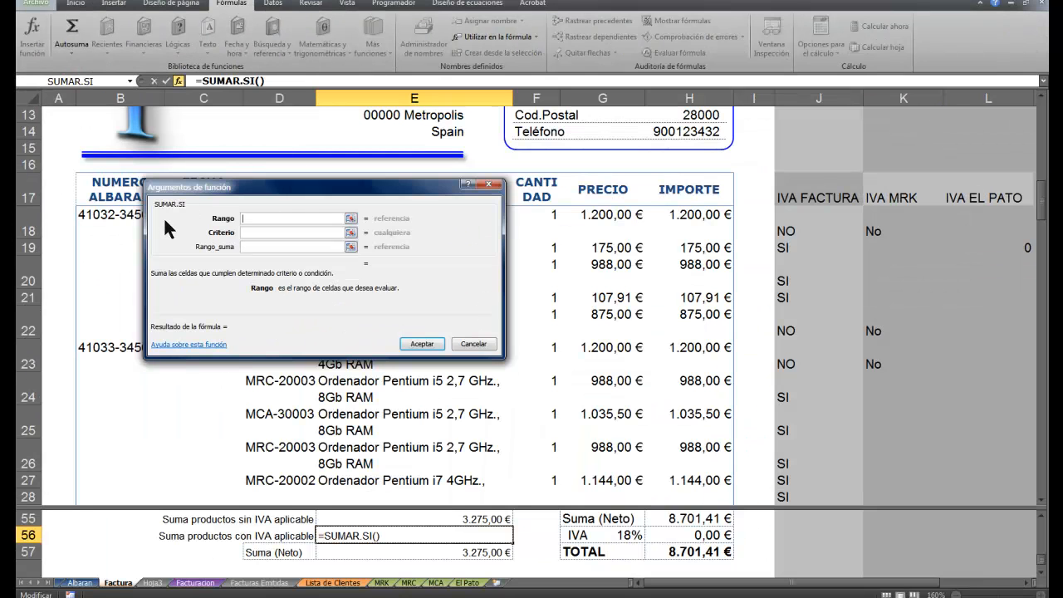
# Set the SUMAR.SI range to the article codes D18:D53 and its criterion to "<>MRK*".
pyautogui.moveTo(359, 194); pyautogui.dragTo(583, 193)
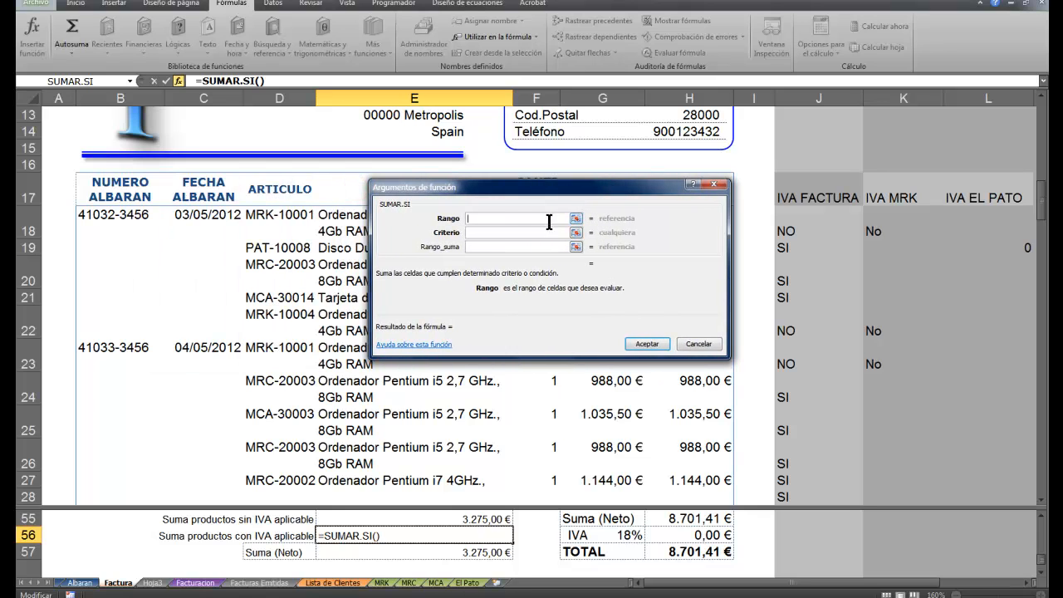
pyautogui.moveTo(512, 198); pyautogui.dragTo(646, 197)
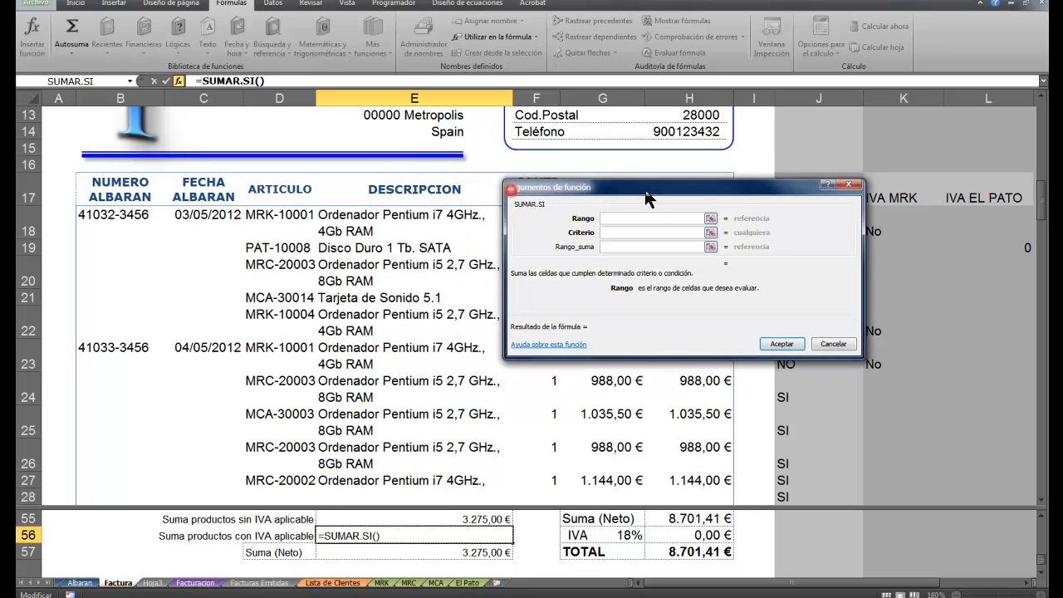
pyautogui.moveTo(278, 214); pyautogui.dragTo(274, 589)
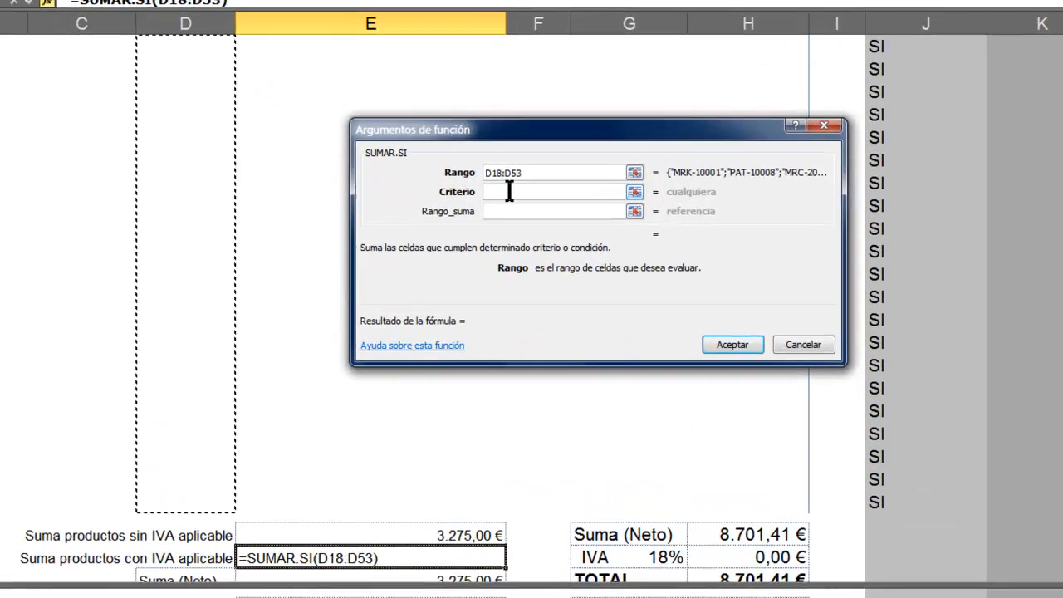
pyautogui.click(515, 225)
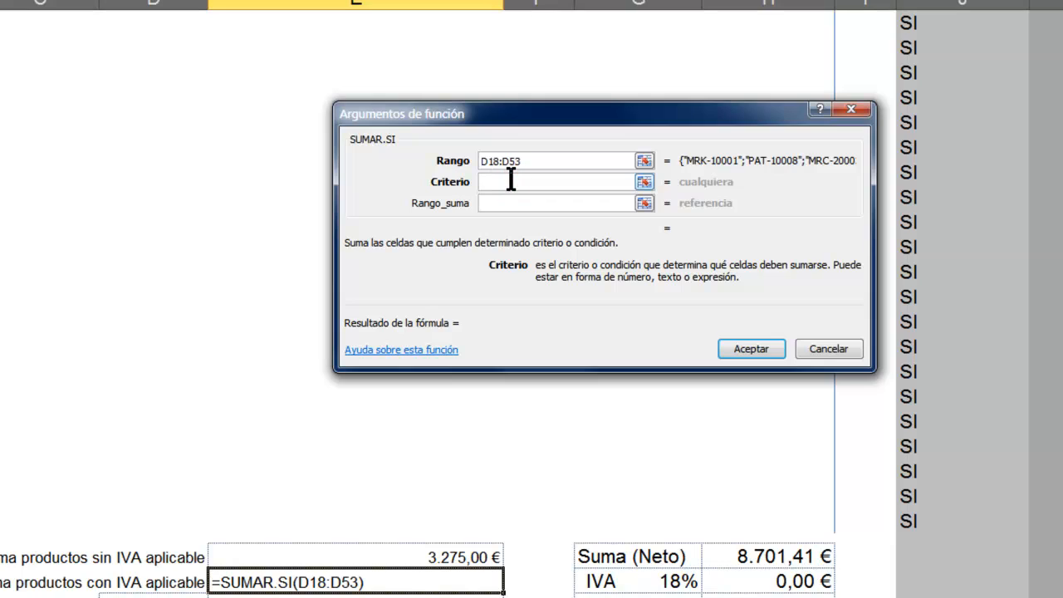
pyautogui.write('<>')
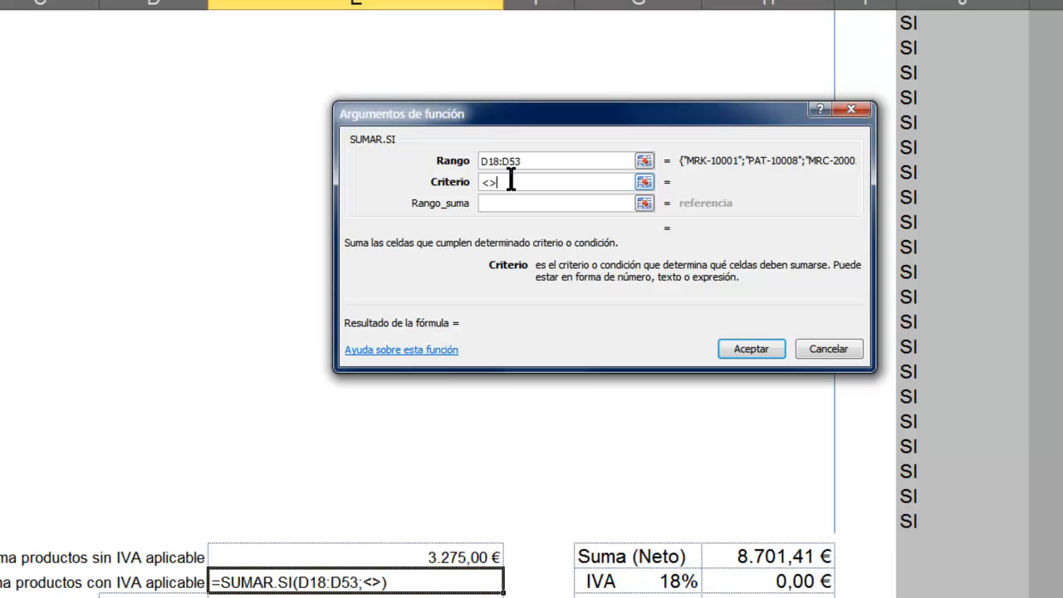
pyautogui.write('MRK*')
pyautogui.click(598, 205)
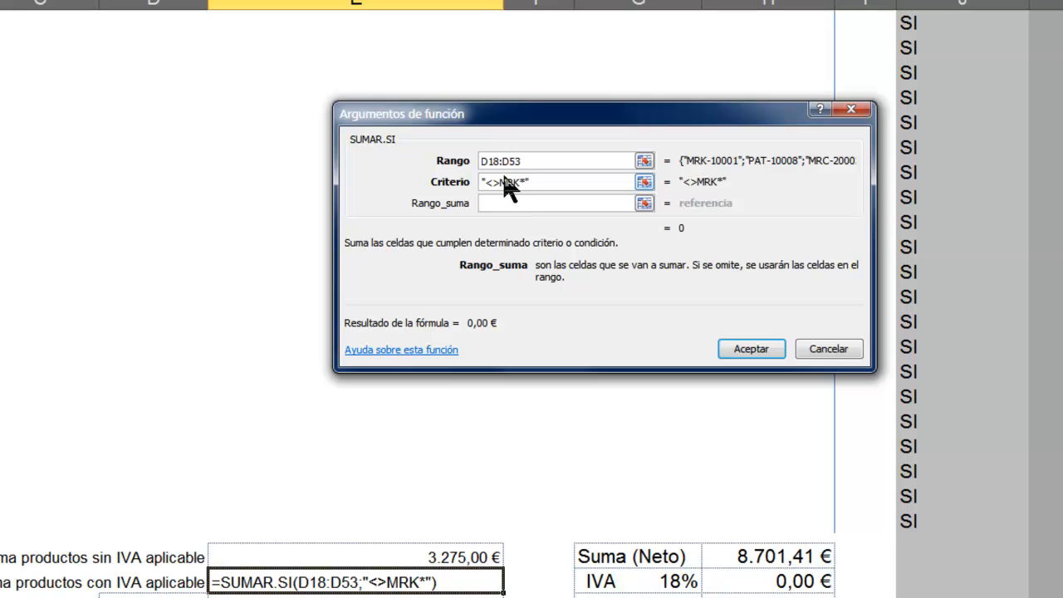
# Set the sum range to the IMPORTE cells H18:H53 and accept the SUMAR.SI formula in E56.
pyautogui.moveTo(752, 133); pyautogui.dragTo(455, 133)
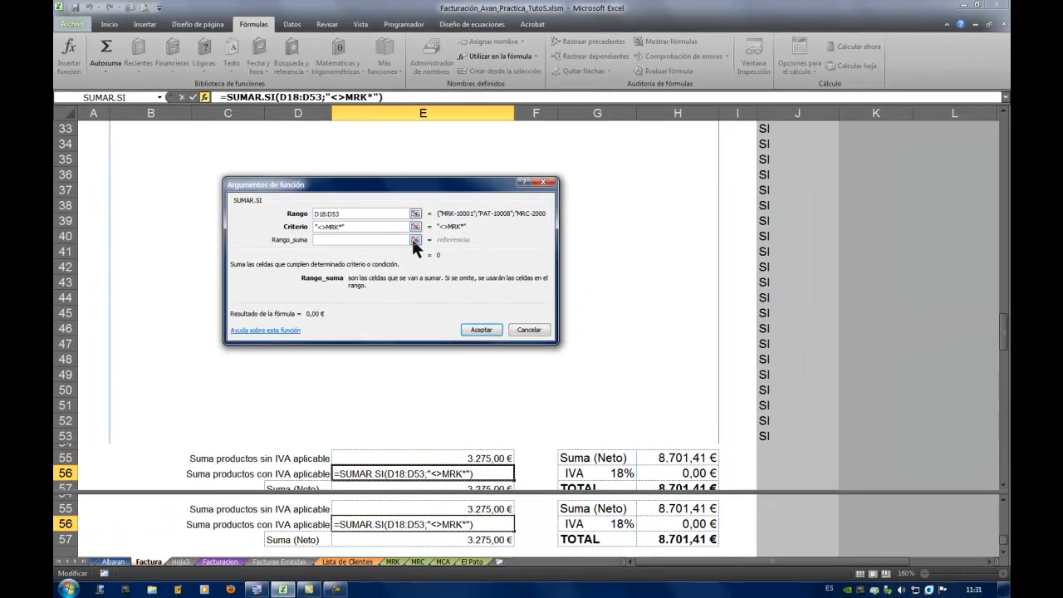
pyautogui.click(415, 239)
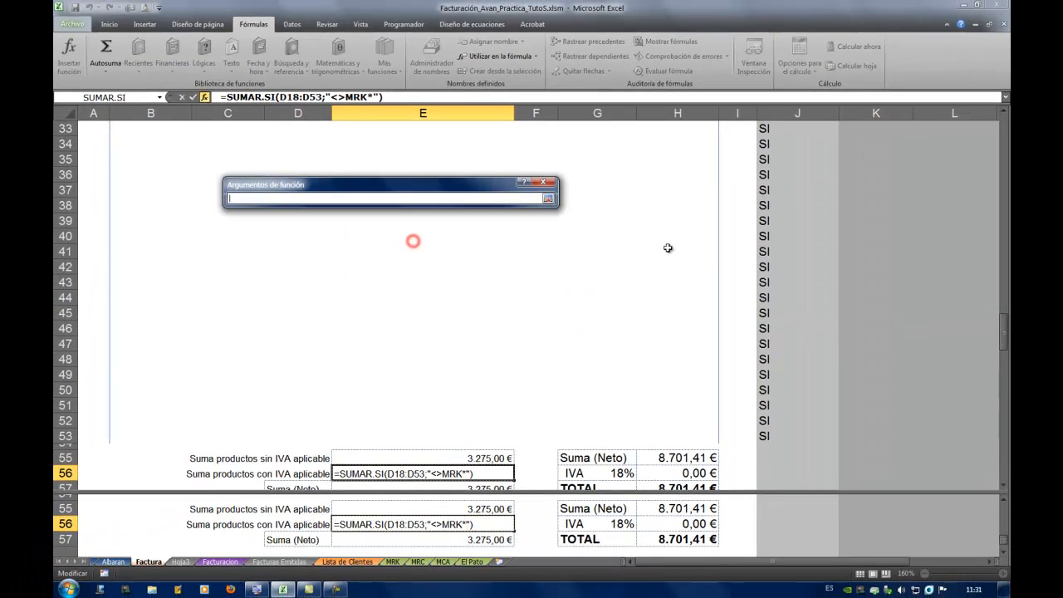
pyautogui.click(669, 249)
pyautogui.scroll(4, 662, 248)
pyautogui.scroll(4, 662, 248)
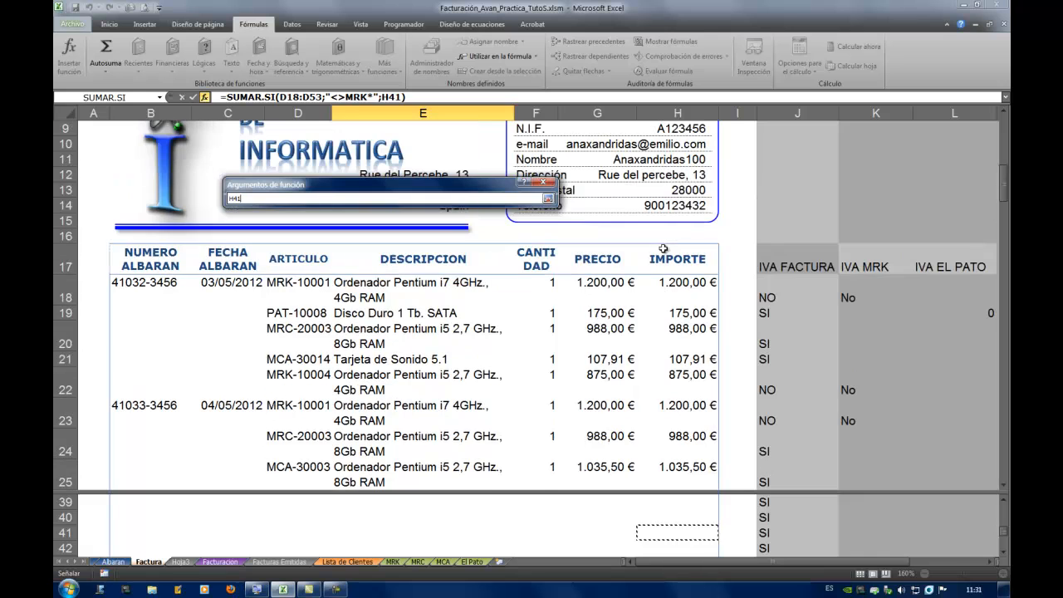
pyautogui.moveTo(681, 286); pyautogui.dragTo(685, 469)
pyautogui.click(548, 199)
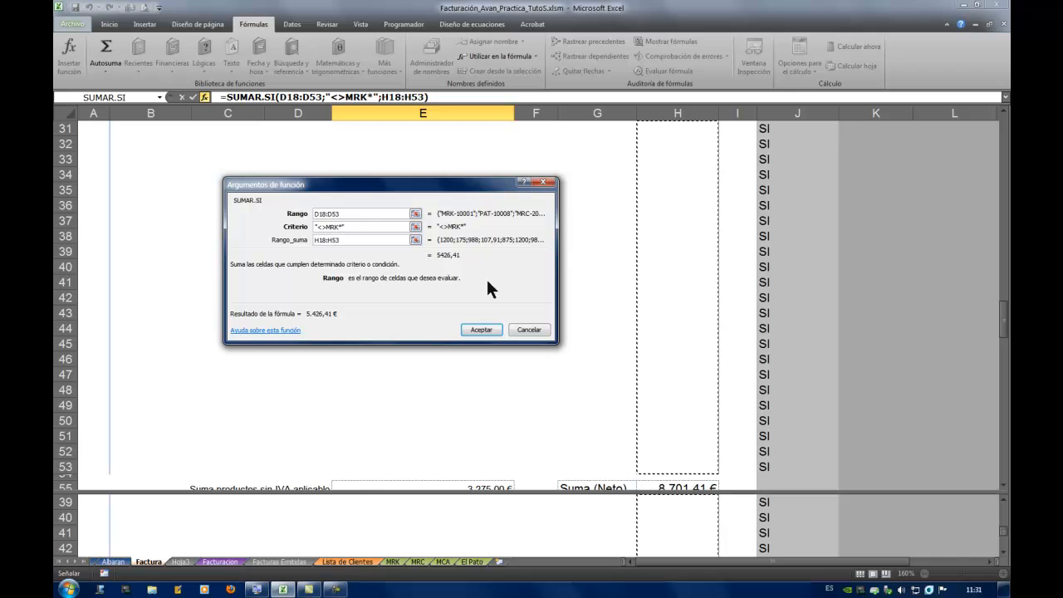
pyautogui.click(482, 329)
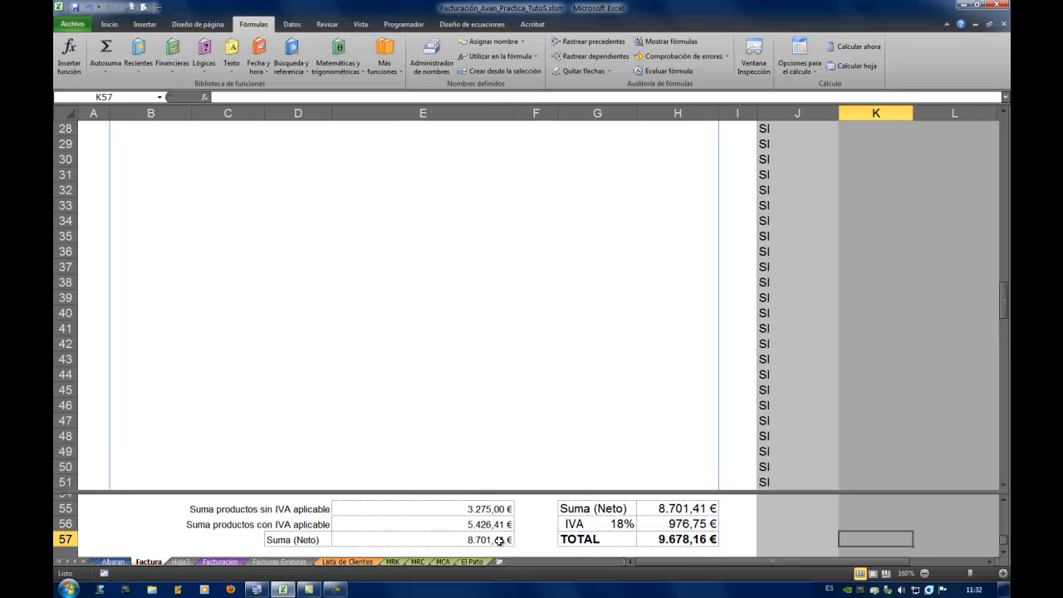
# Try the alternative formula =H55-E55 for the total with applicable IVA in E56, and undo it.
pyautogui.click(499, 540)
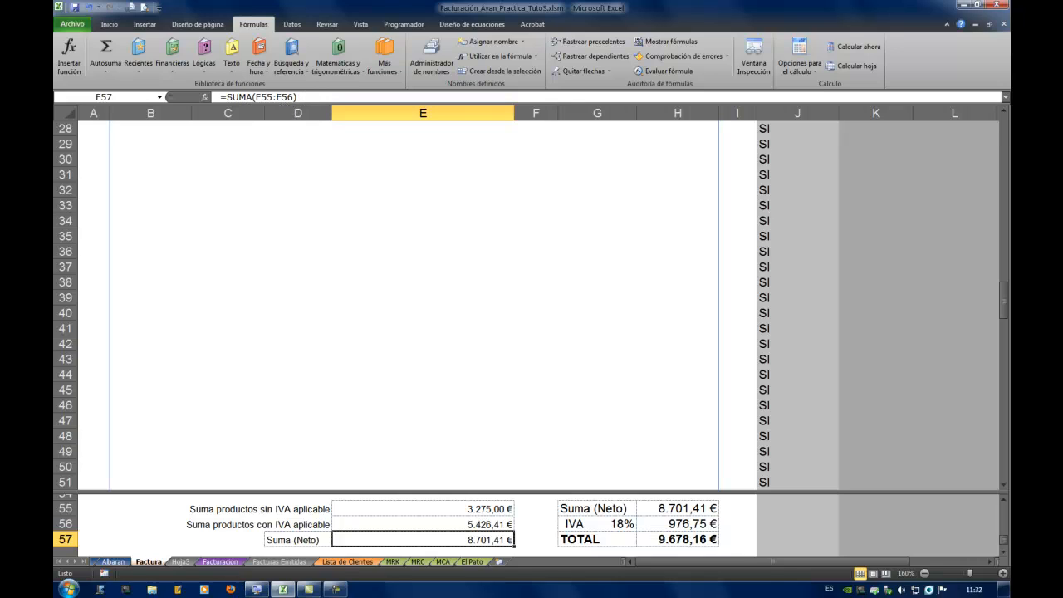
pyautogui.click(676, 509)
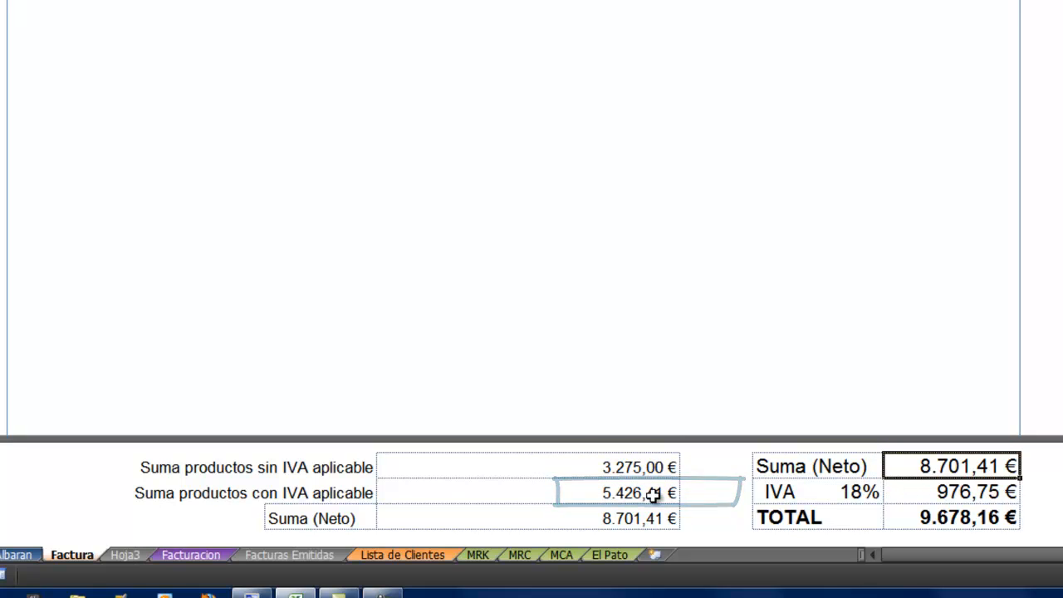
pyautogui.click(390, 495)
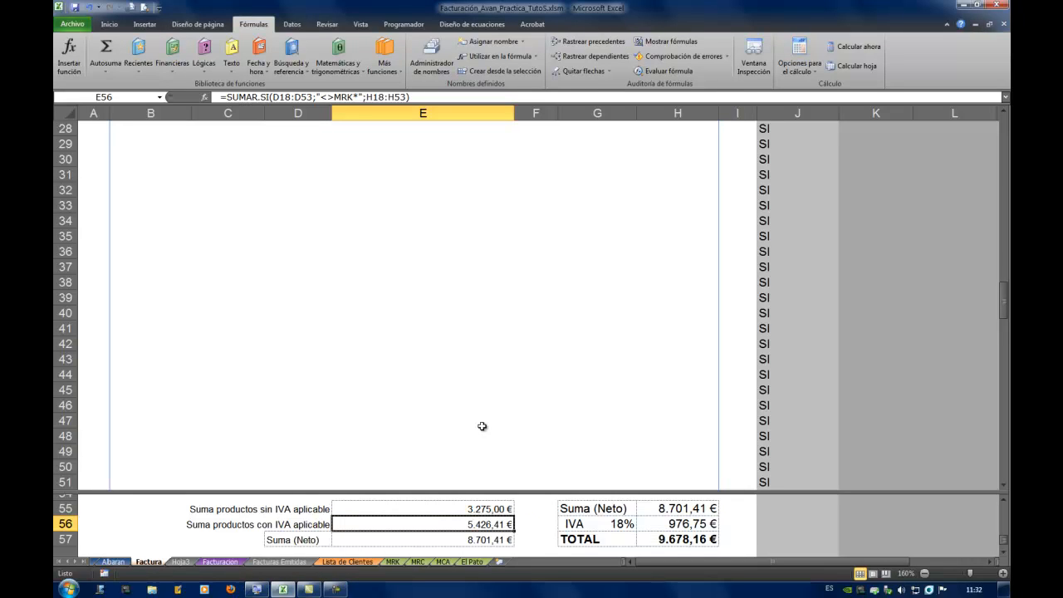
pyautogui.write('=')
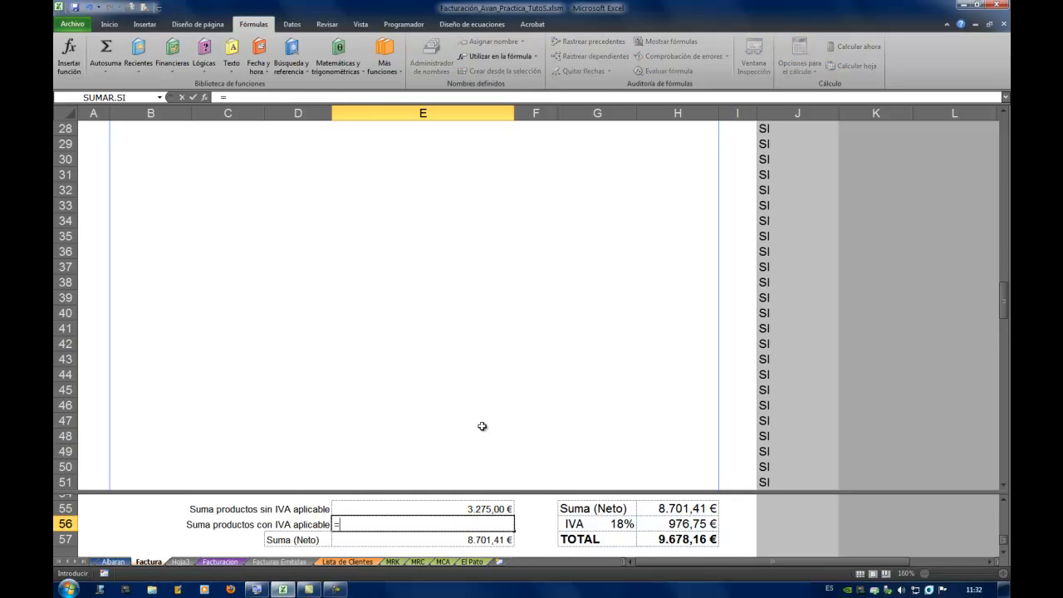
pyautogui.click(679, 508)
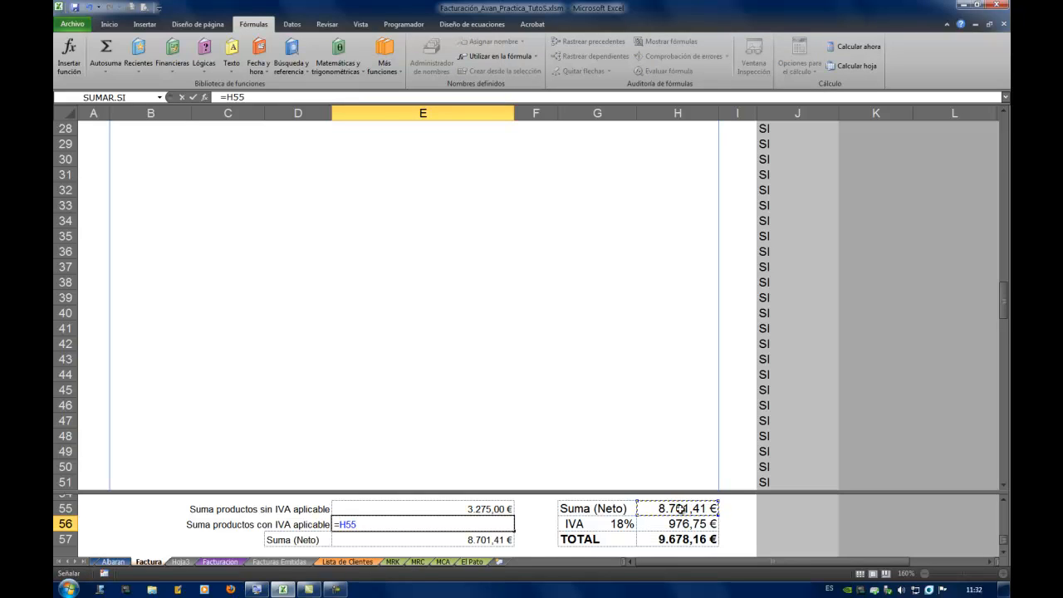
pyautogui.write('-')
pyautogui.click(494, 509)
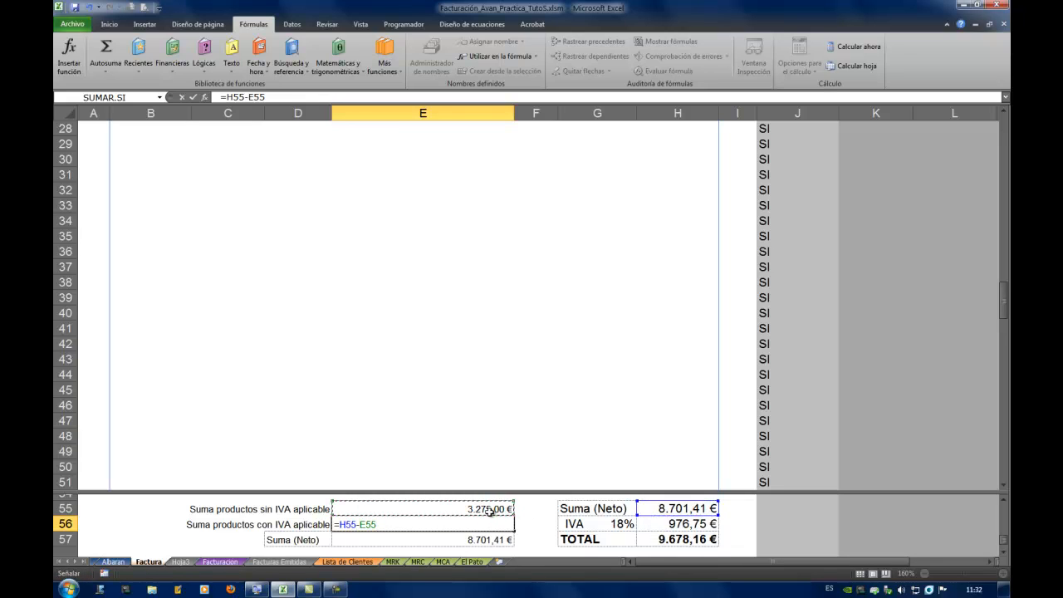
pyautogui.press('Return')
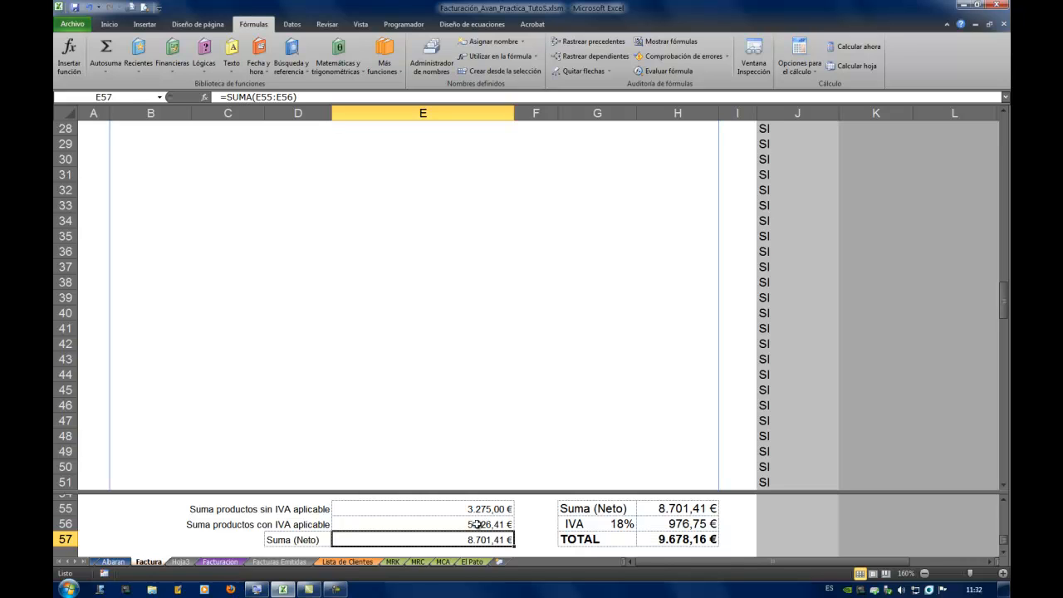
pyautogui.click(477, 524)
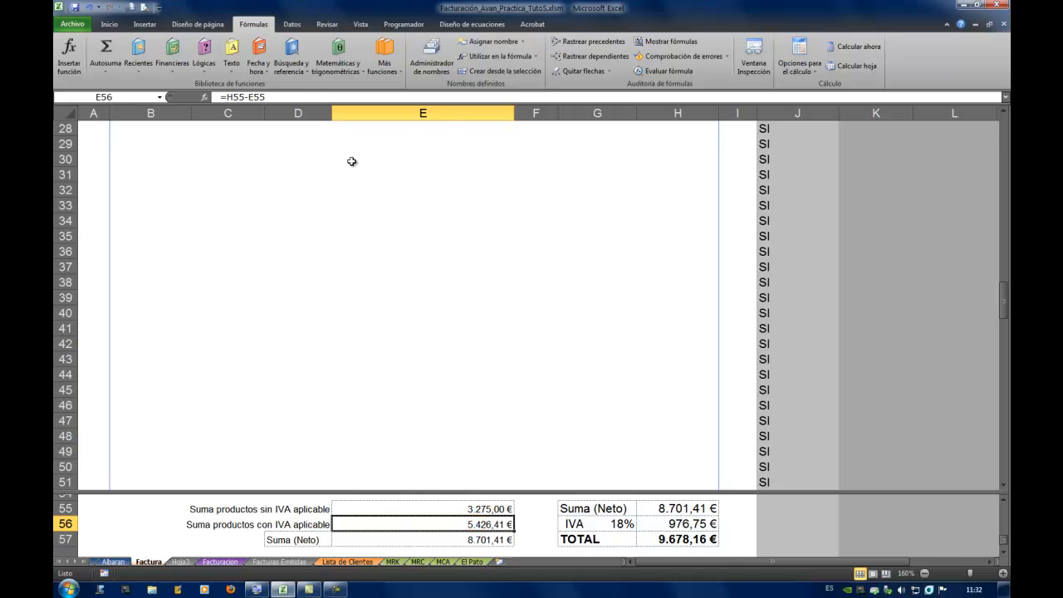
pyautogui.hotkey('ctrl', 'z')
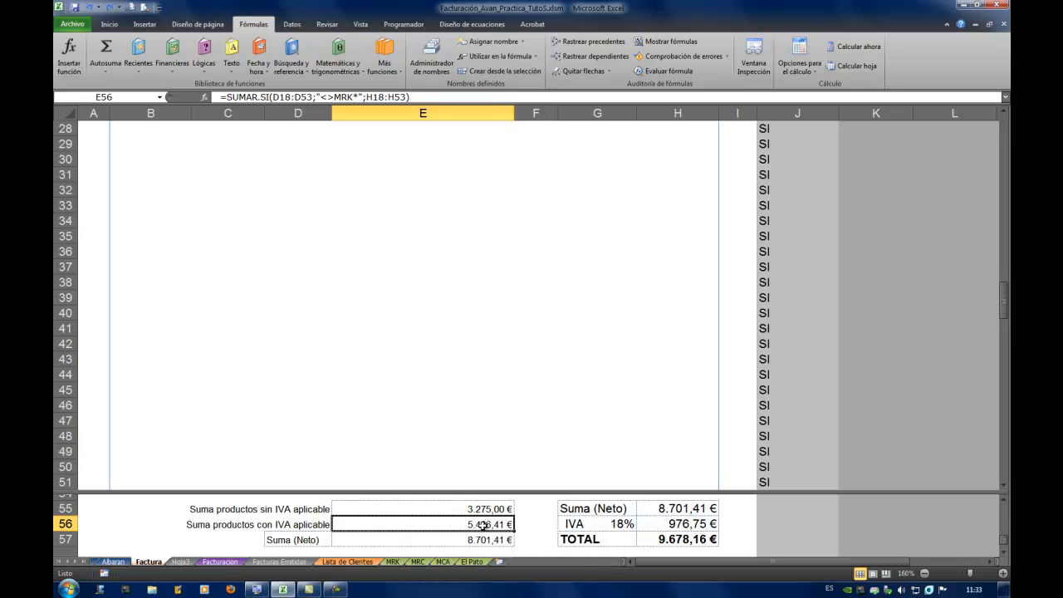
# Examine the article lines, the IVA formula in H56 and the SUMAR.SI formula in E56.
pyautogui.click(646, 328)
pyautogui.scroll(5, 639, 332)
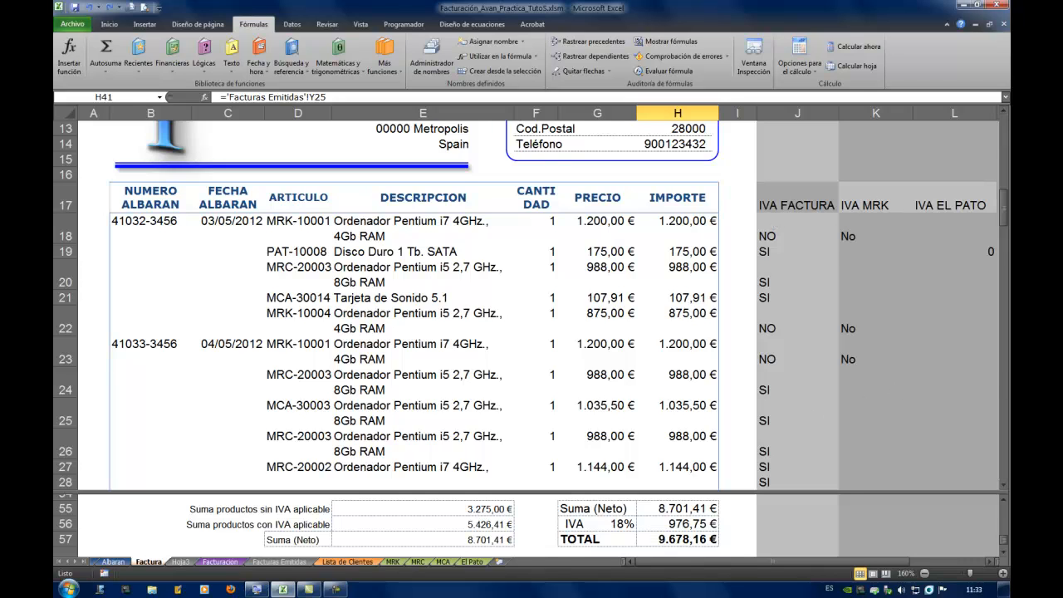
pyautogui.click(703, 525)
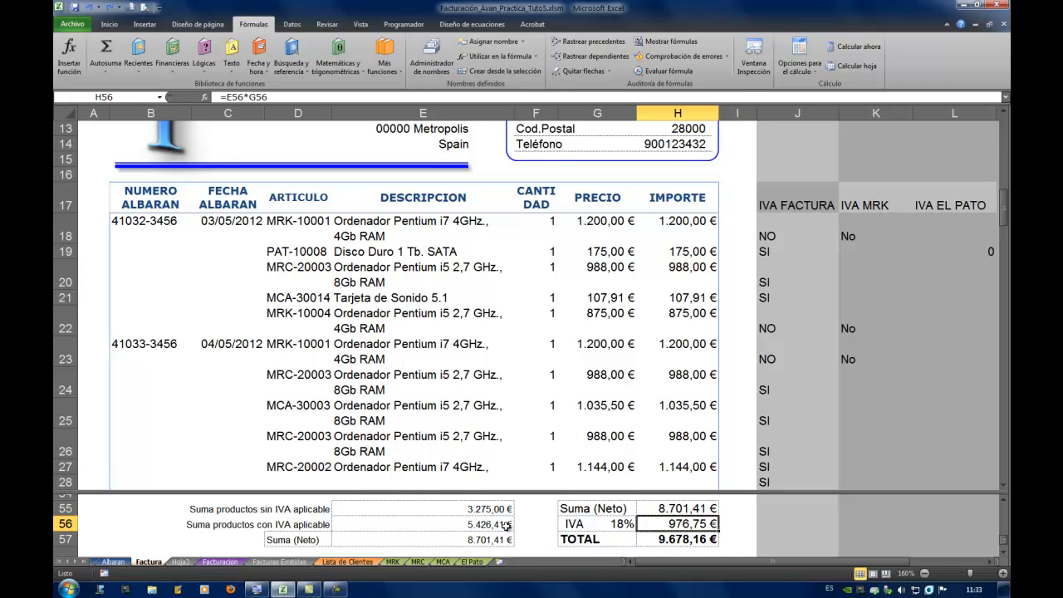
pyautogui.click(478, 523)
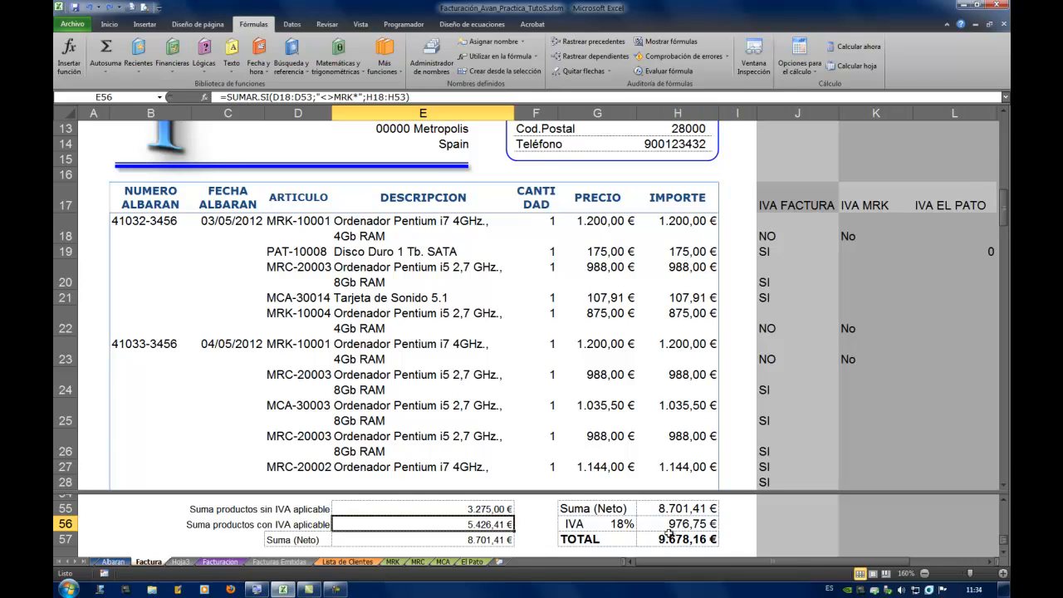